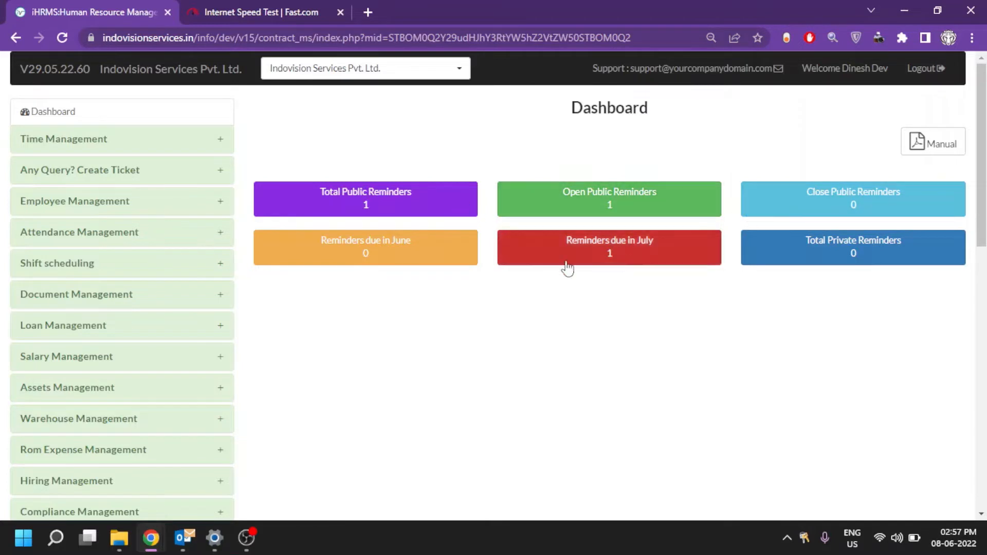
- Review the companies offered in the company selector, keeping Indovision Services Pvt. Ltd. selected
click(394, 77)
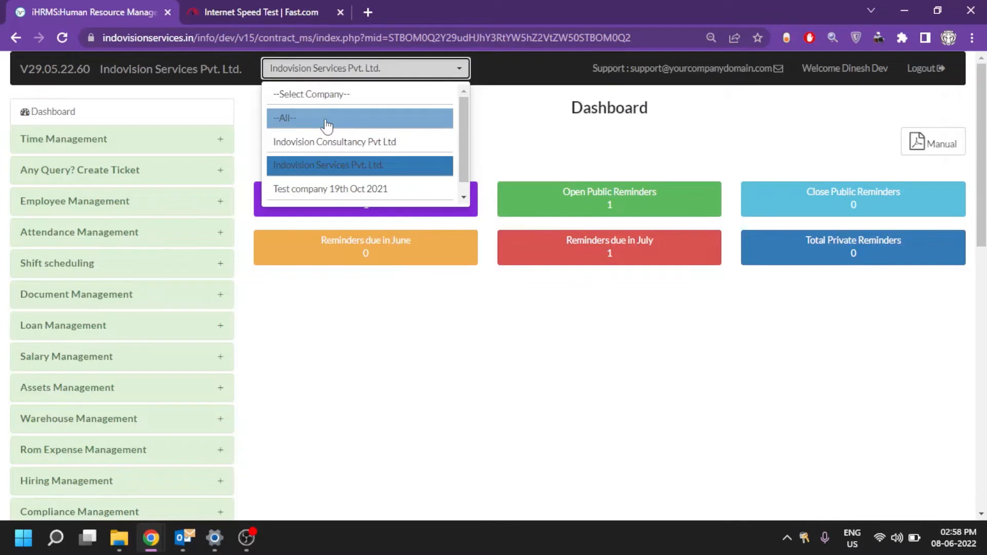
click(495, 132)
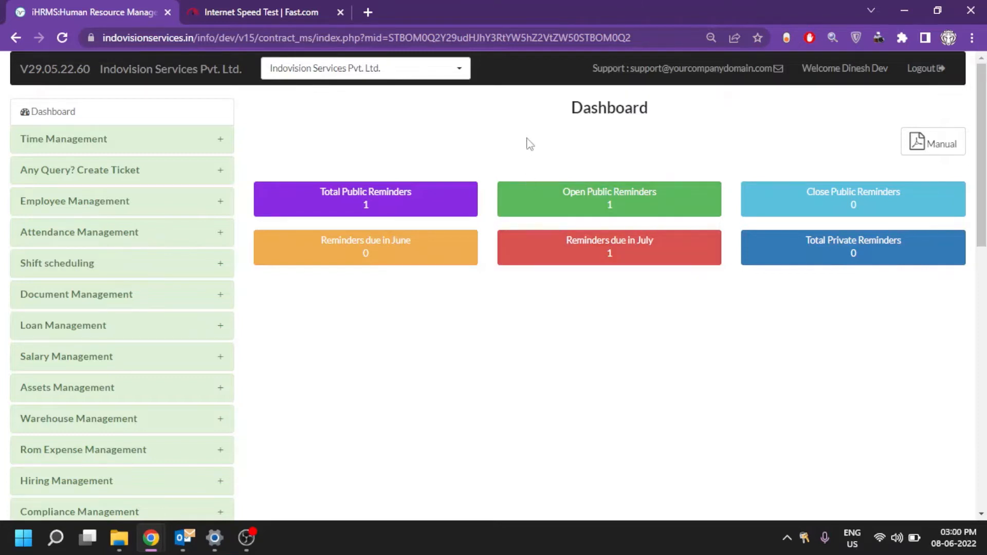
- Open the reminder management manual from the dashboard, skim its opening pages and close it
click(938, 147)
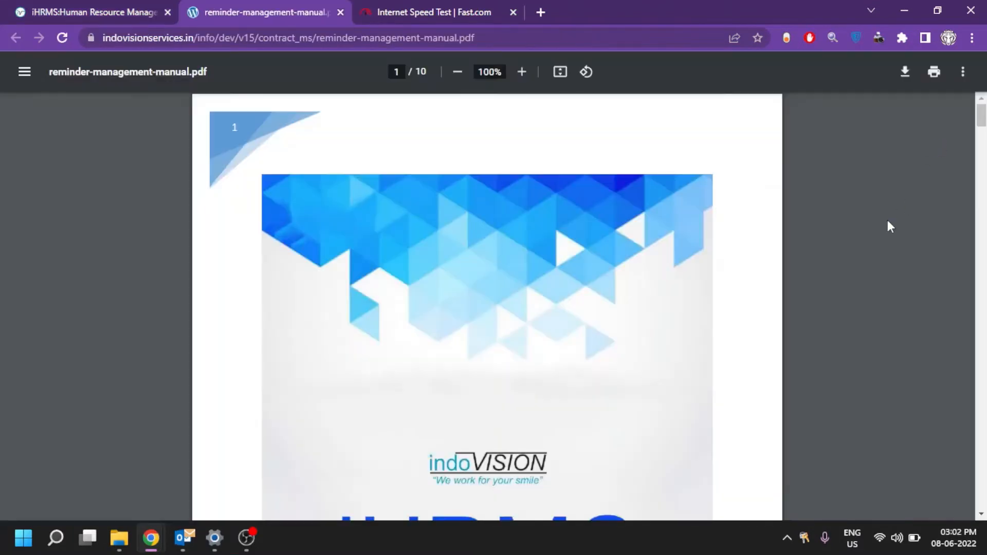
scroll(810, 321, down, 7)
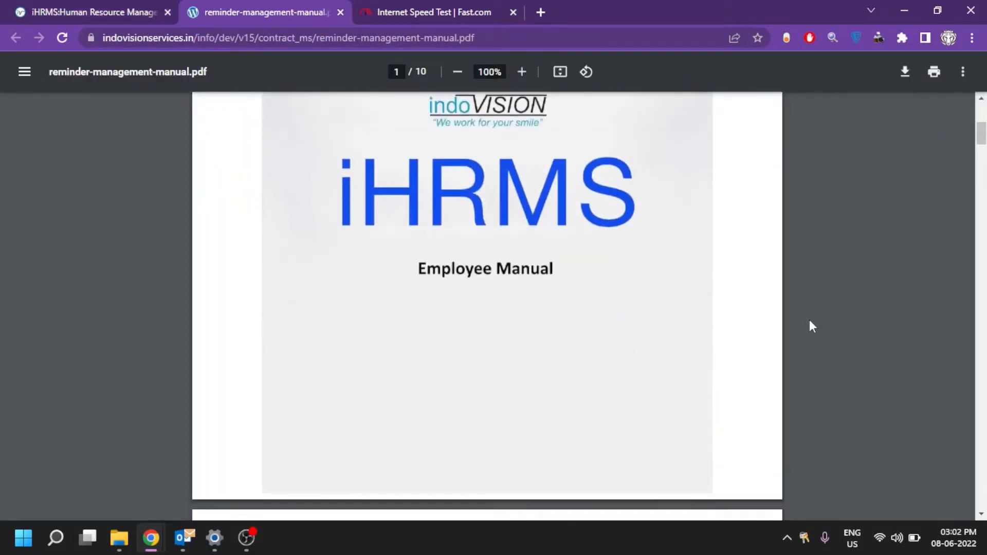
scroll(810, 320, down, 8)
scroll(810, 321, up, 2)
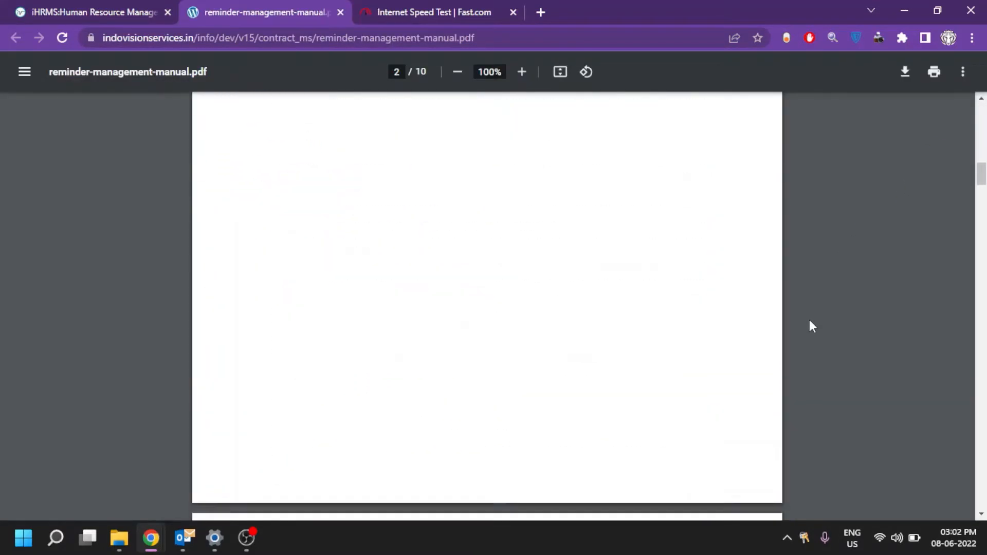
scroll(809, 321, down, 9)
key(ctrl+w)
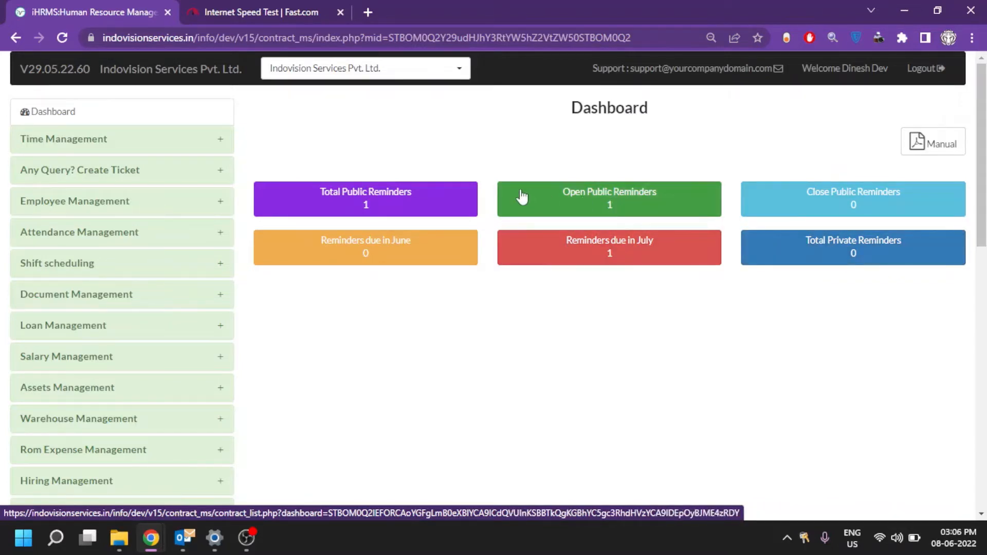
- Open the total public reminders from the dashboard and examine all columns of the reminders table through to the log
click(423, 207)
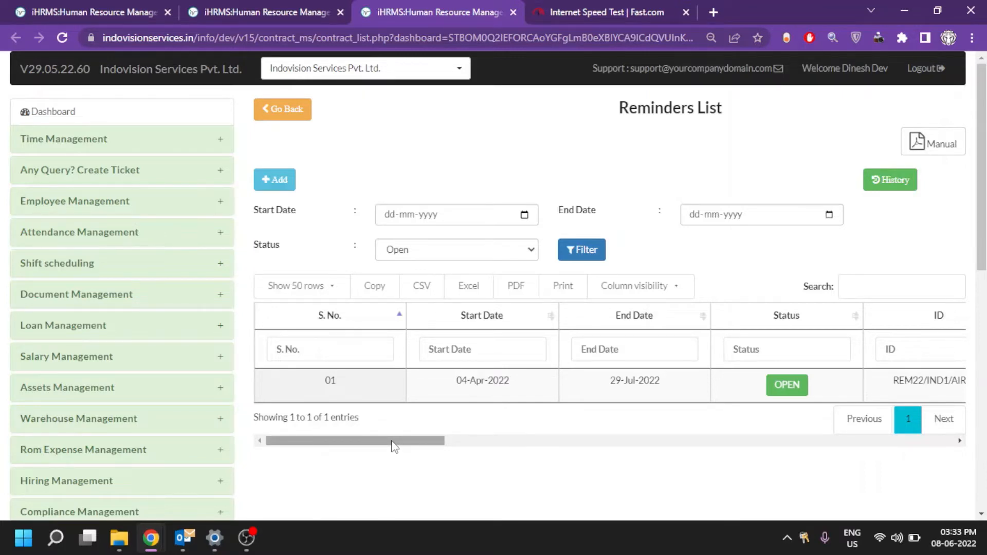
drag(398, 445, 489, 447)
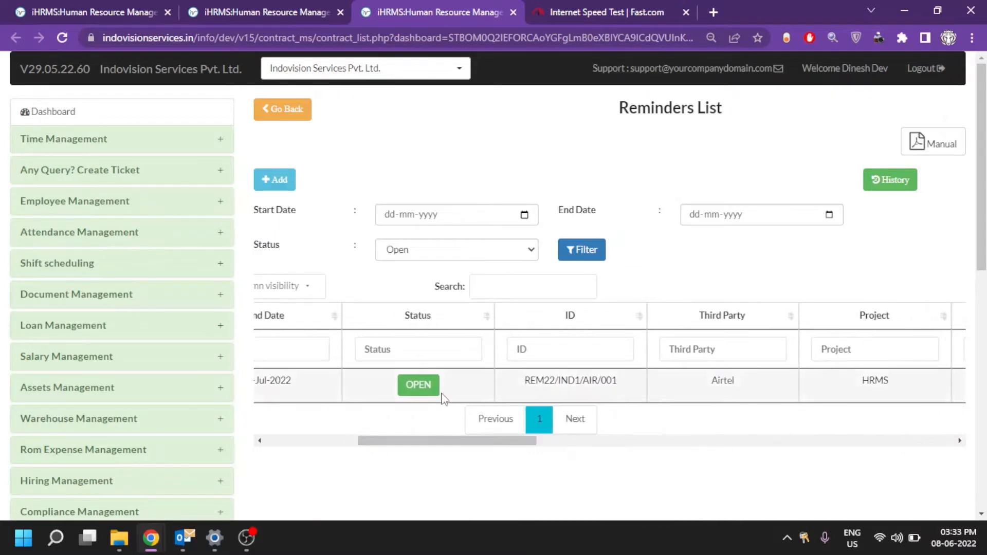
drag(438, 445, 752, 442)
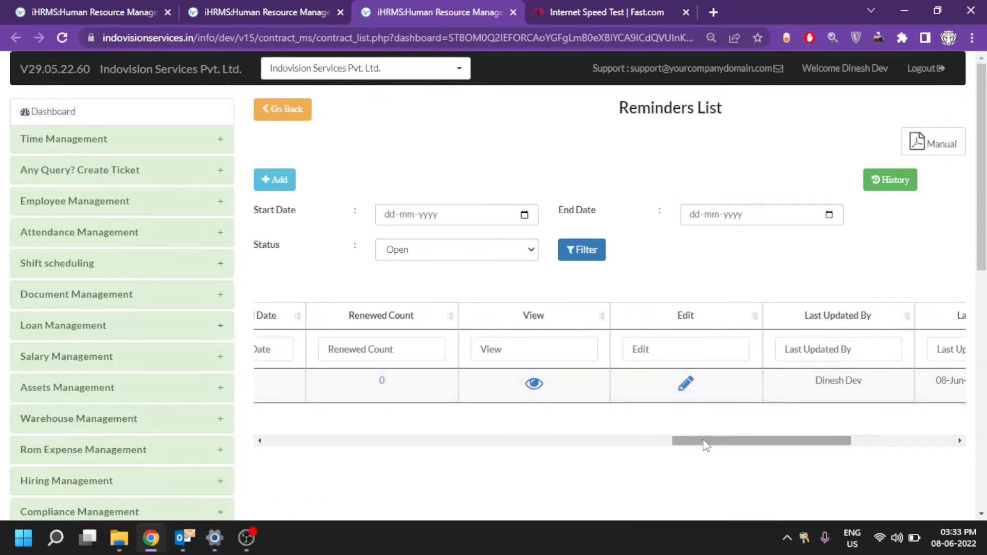
drag(705, 445, 828, 442)
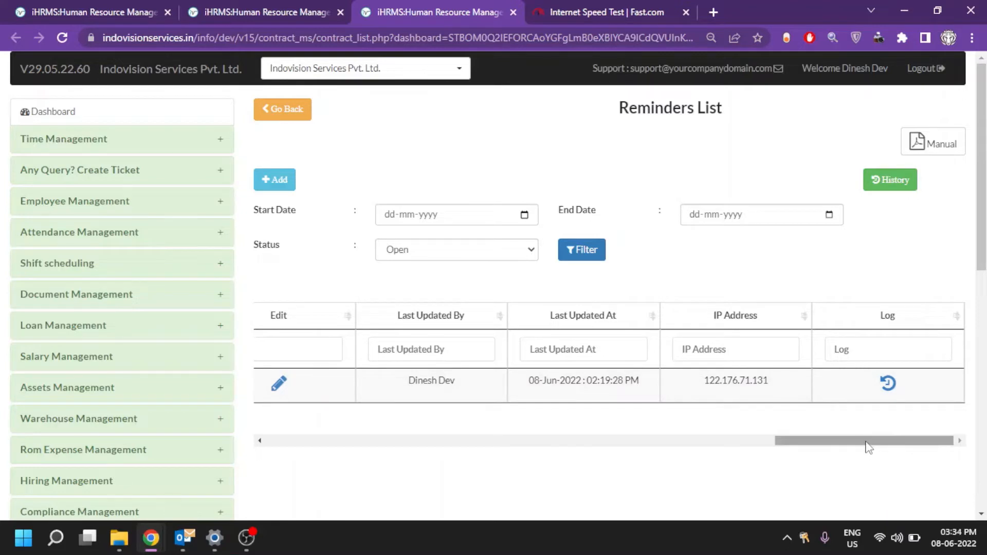
drag(868, 446, 770, 431)
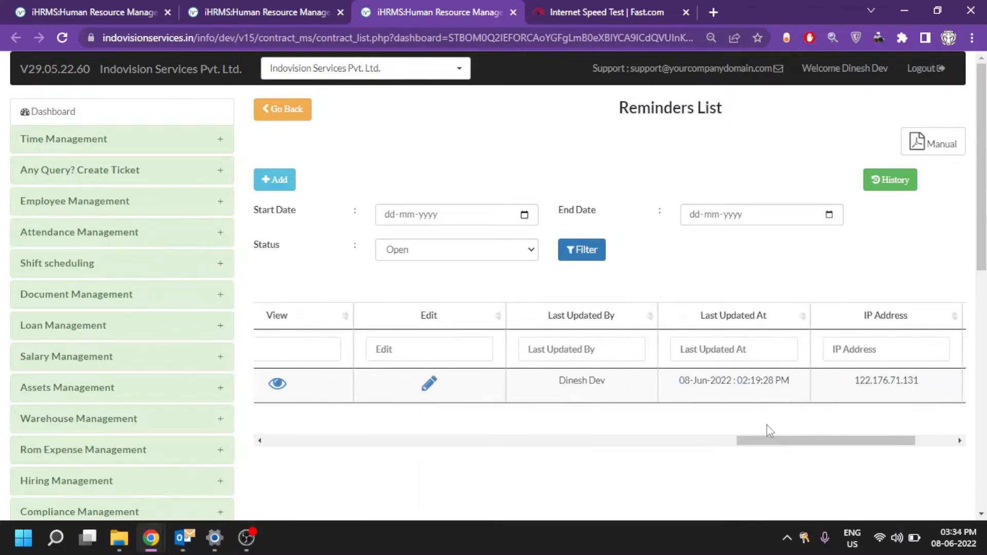
- View the open public reminders from the dashboard, and return to the dashboard
click(18, 7)
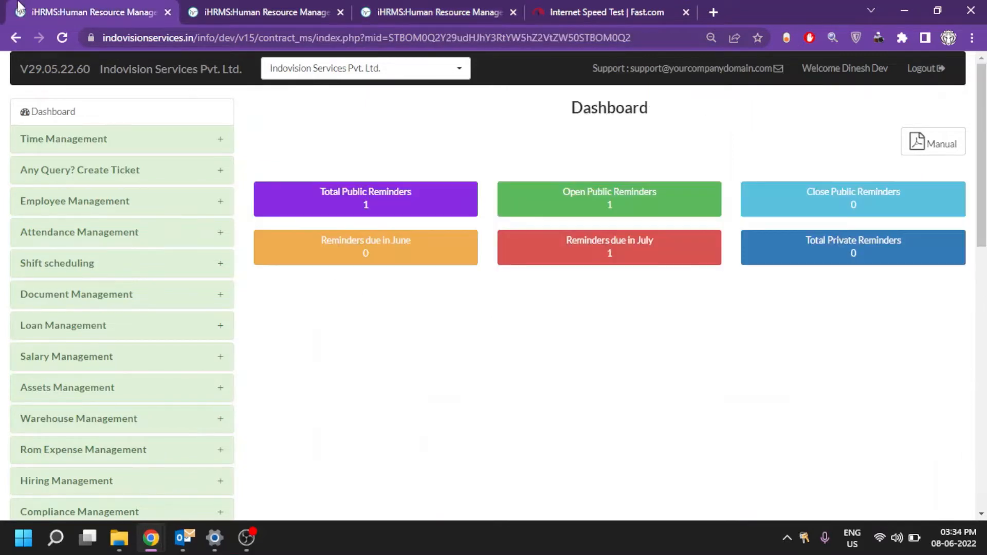
click(653, 205)
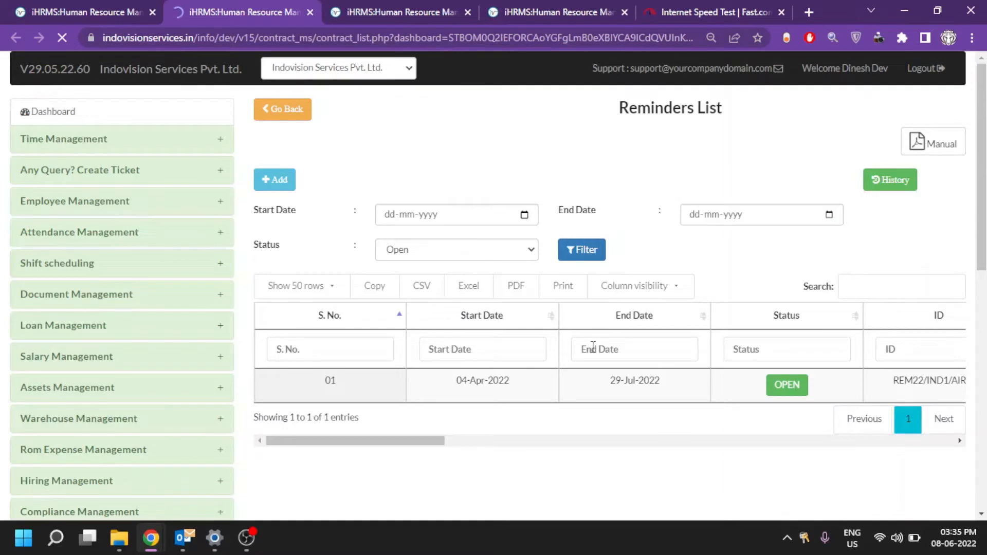
drag(426, 442, 395, 451)
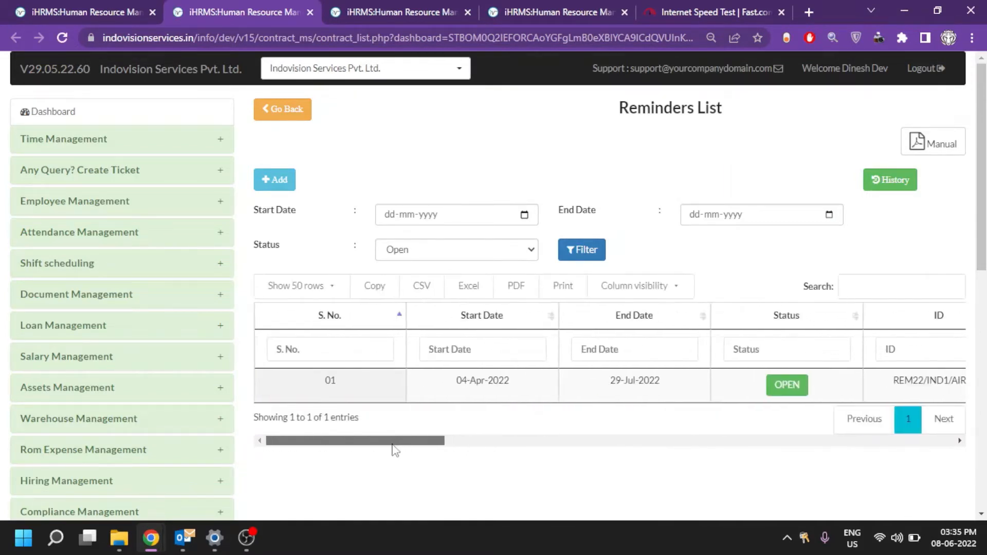
key(ctrl+shift+Tab)
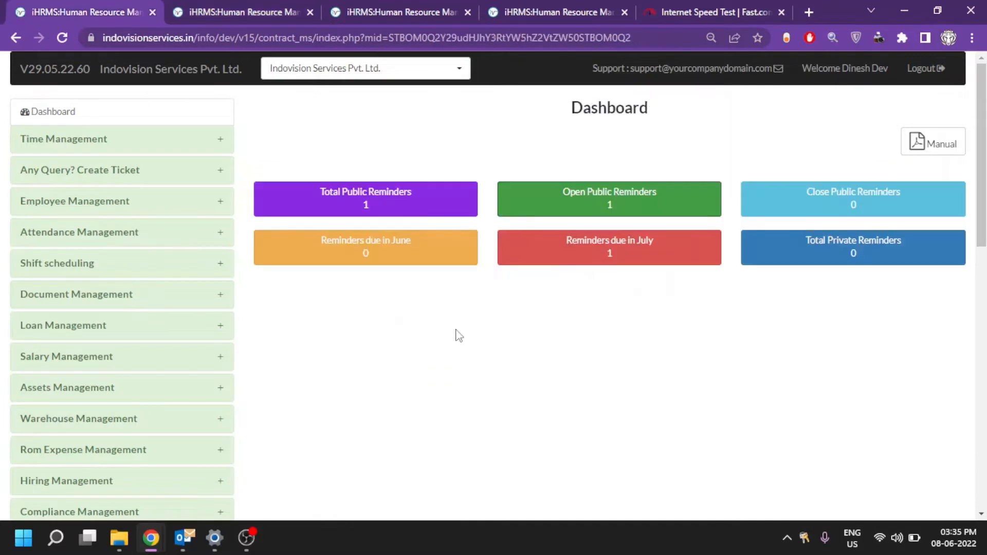
- Go to the Reminders List under Reminder Management and start adding a new reminder
scroll(214, 430, down, 6)
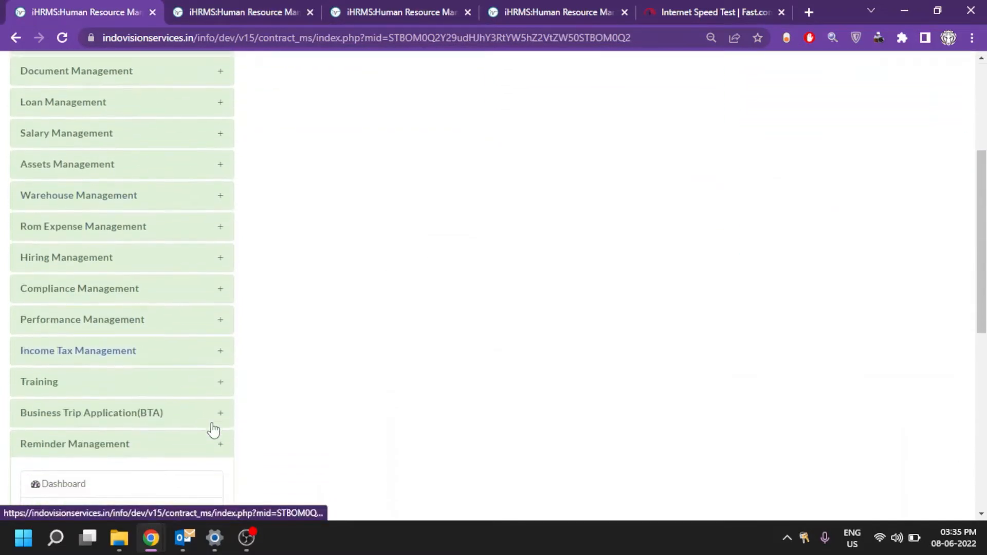
click(213, 429)
scroll(213, 430, down, 1)
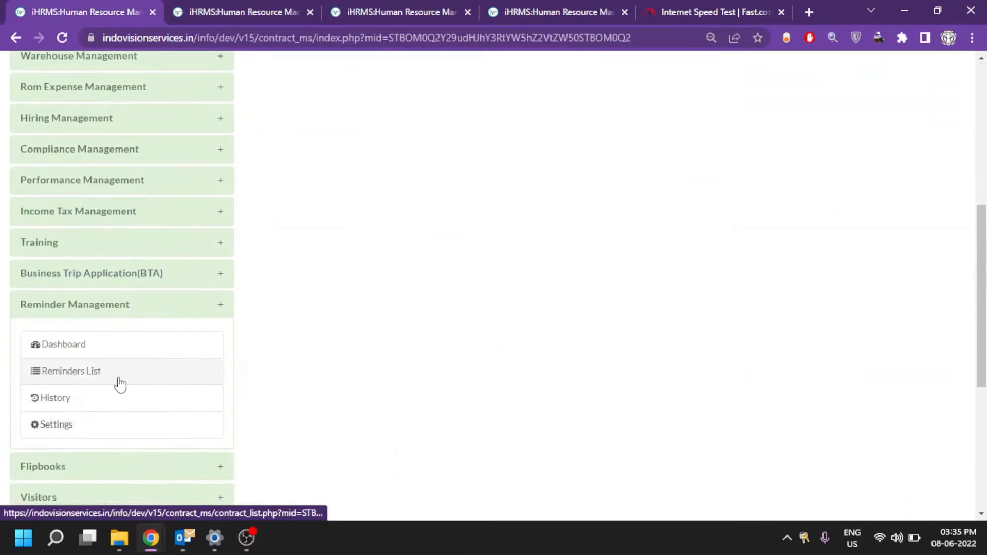
click(122, 384)
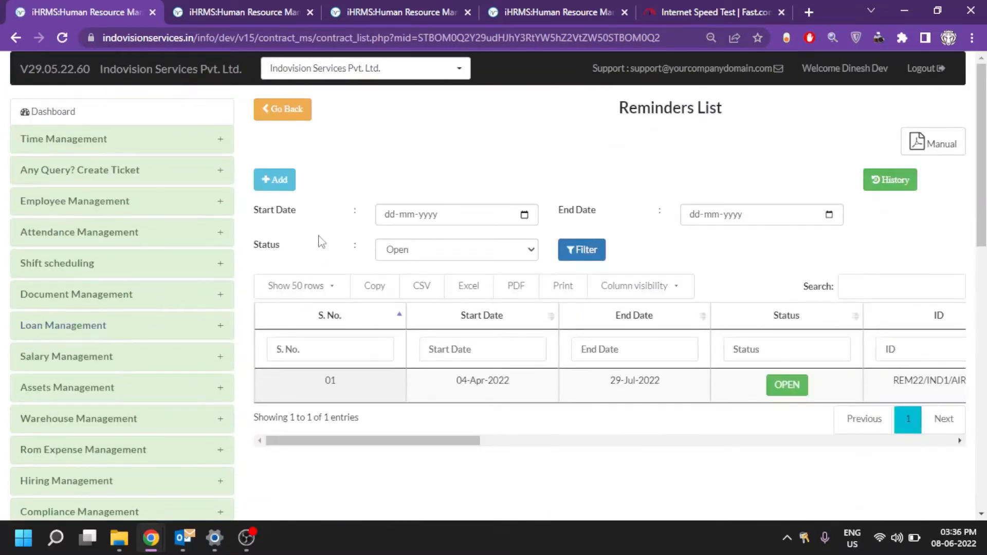
click(282, 189)
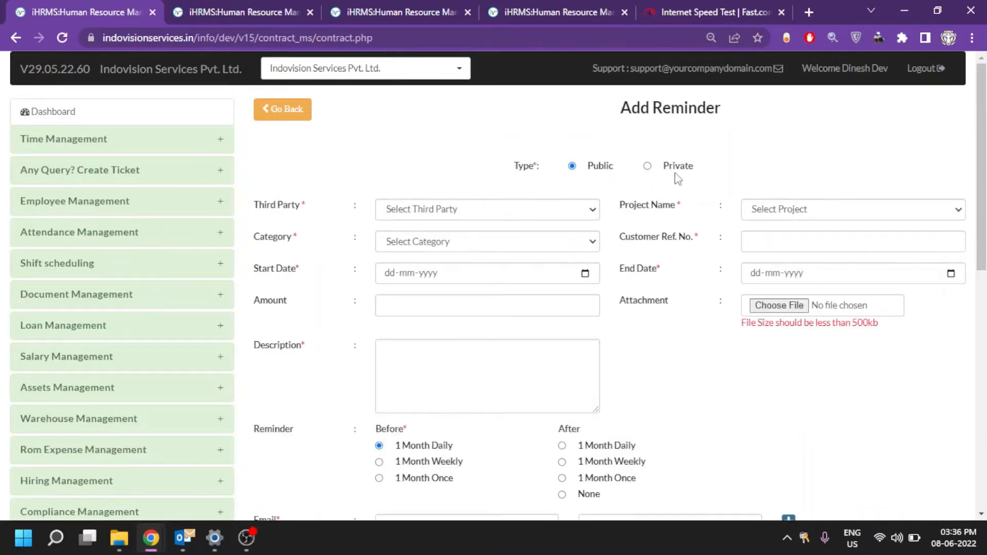
- Set the reminder's third party to Airtel, project to HRMS and category to general, and enter the customer reference number
click(522, 215)
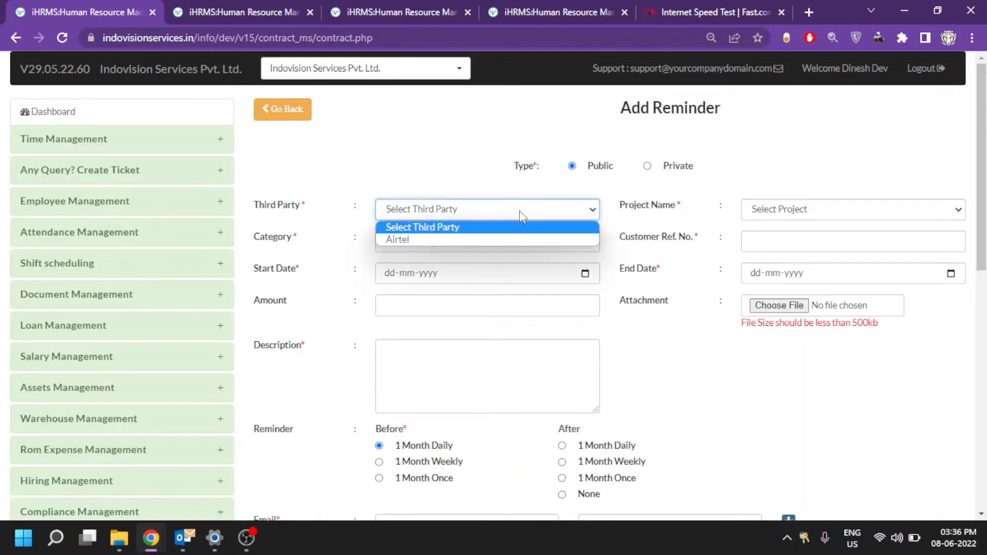
click(457, 240)
click(779, 211)
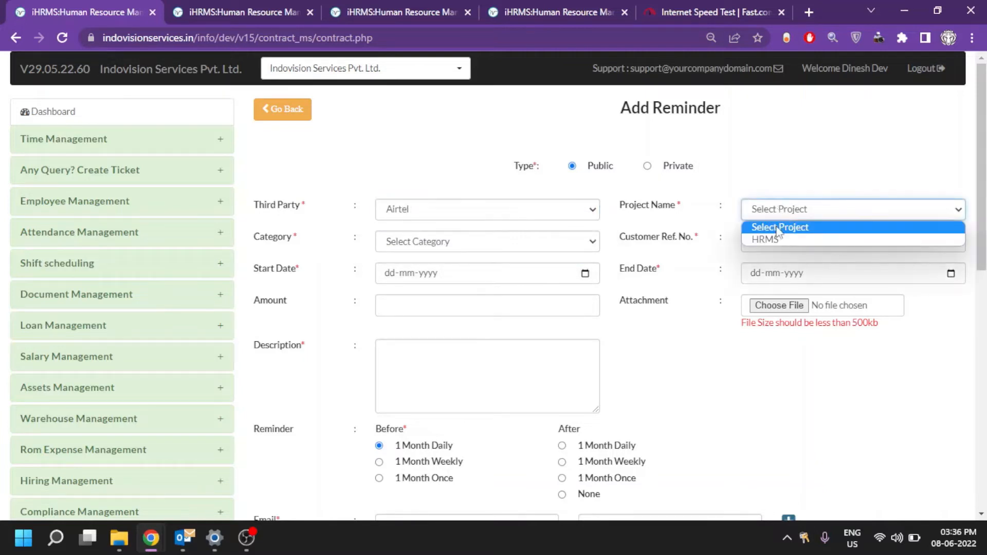
click(777, 239)
click(519, 242)
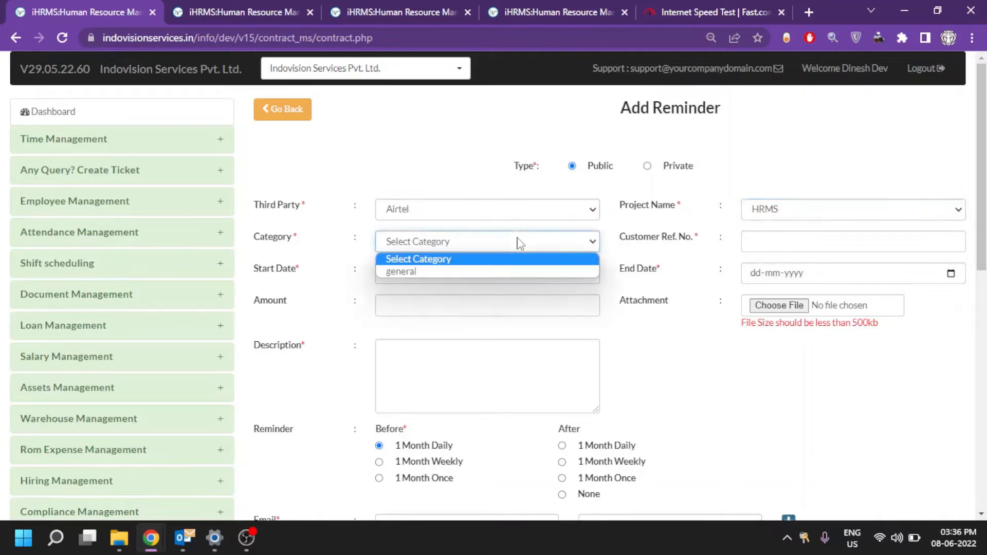
click(425, 272)
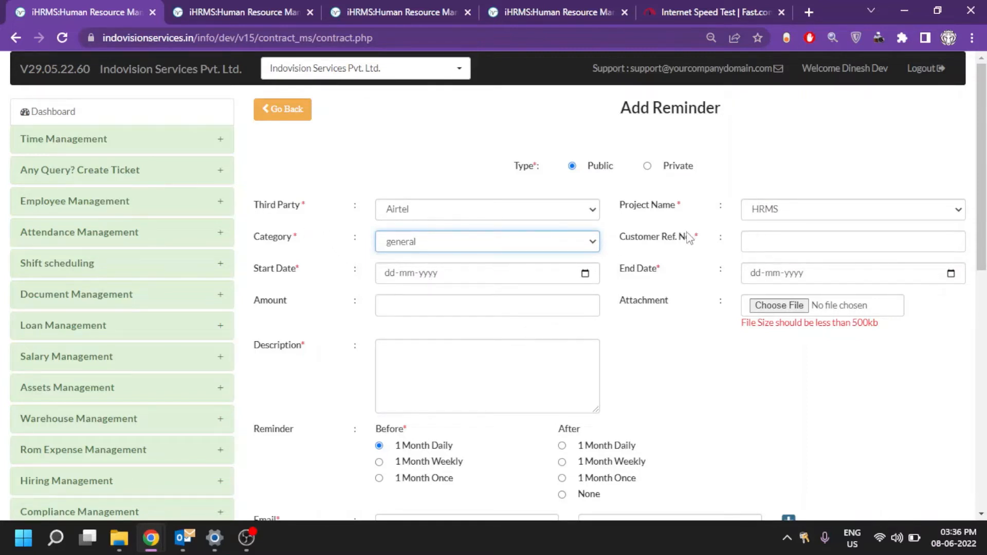
click(759, 245)
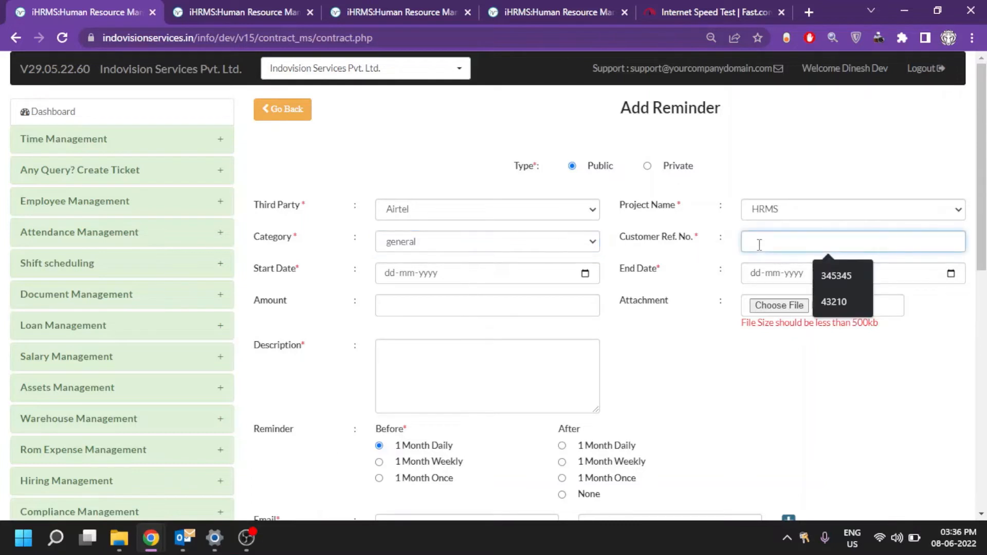
text(765)
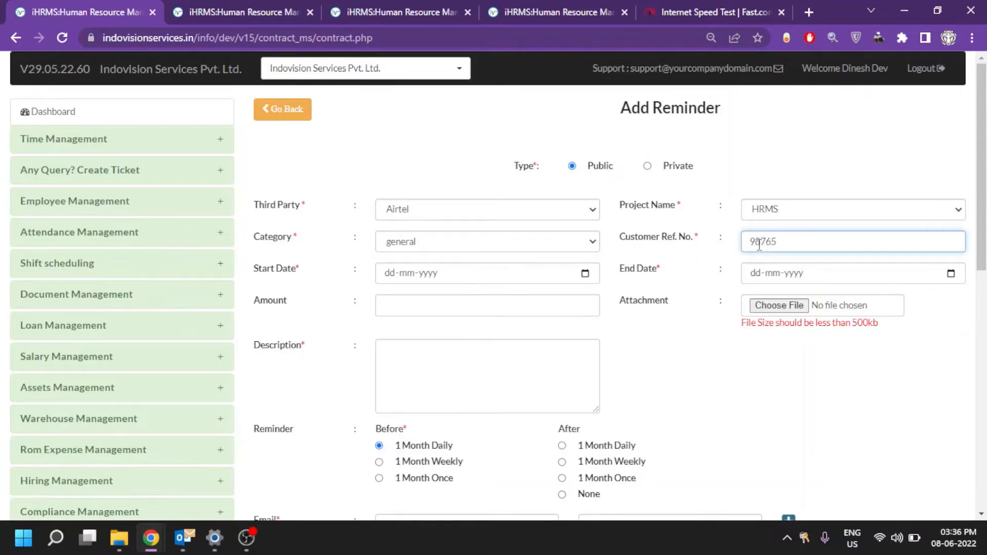
- Set the reminder's start date to 02-05-2022 and its end date to 28-07-2022
click(586, 274)
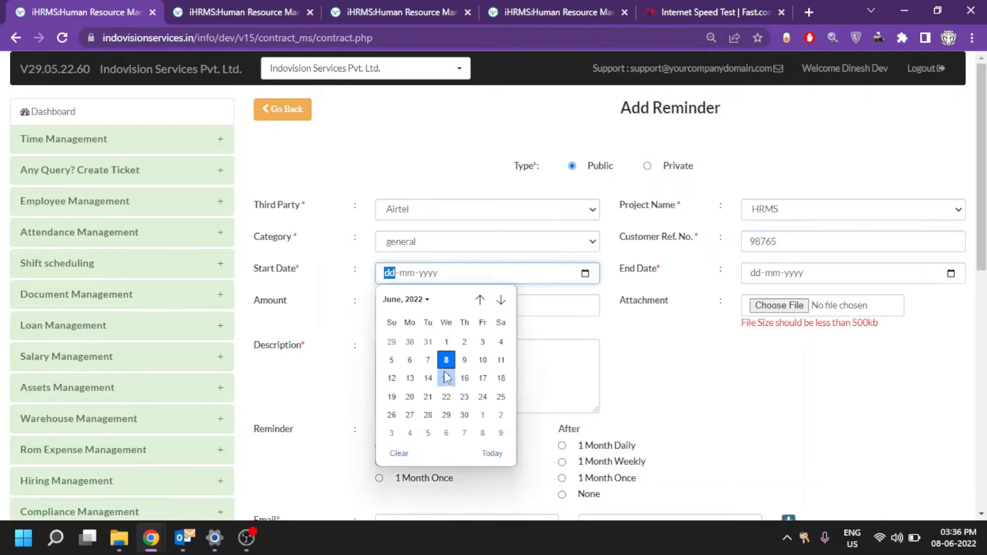
click(479, 300)
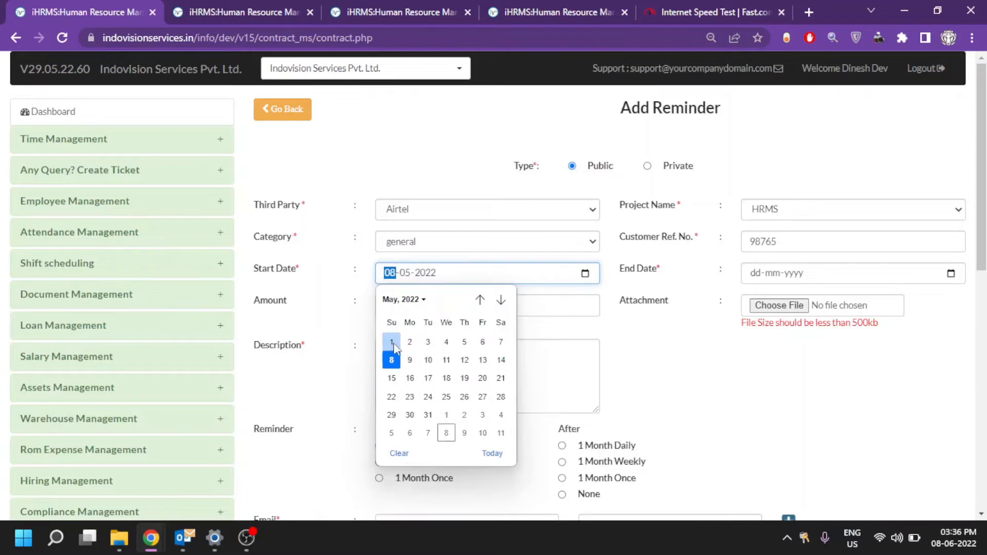
click(409, 342)
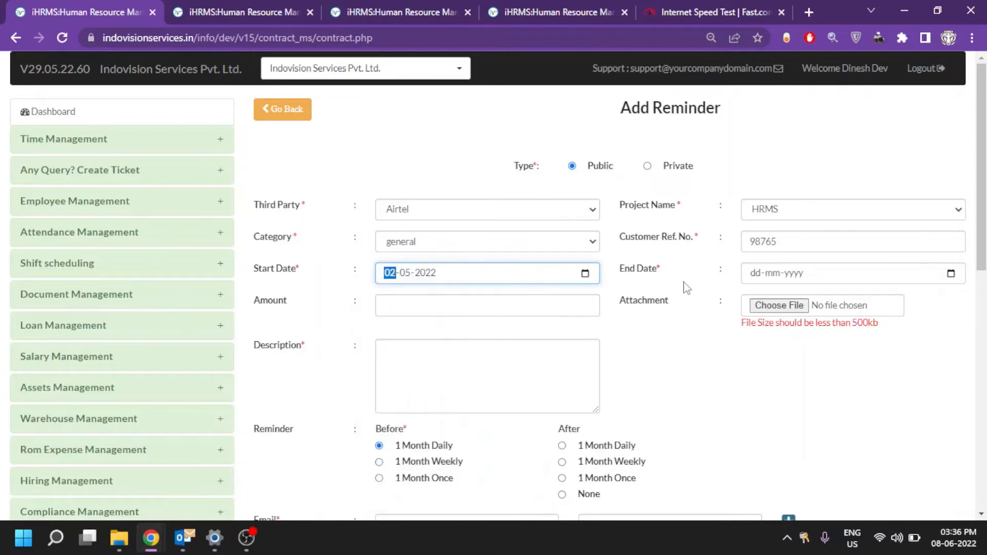
click(951, 273)
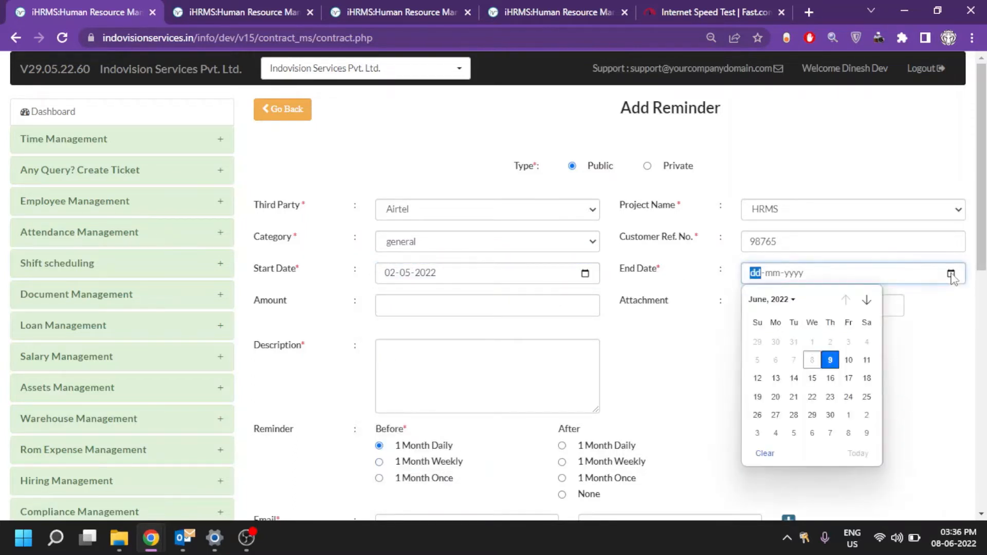
click(867, 300)
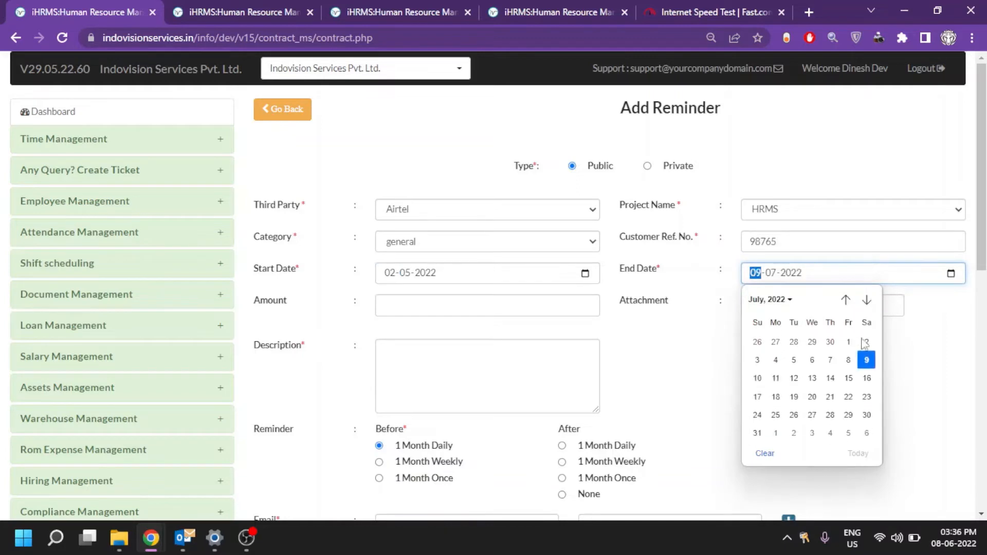
click(830, 416)
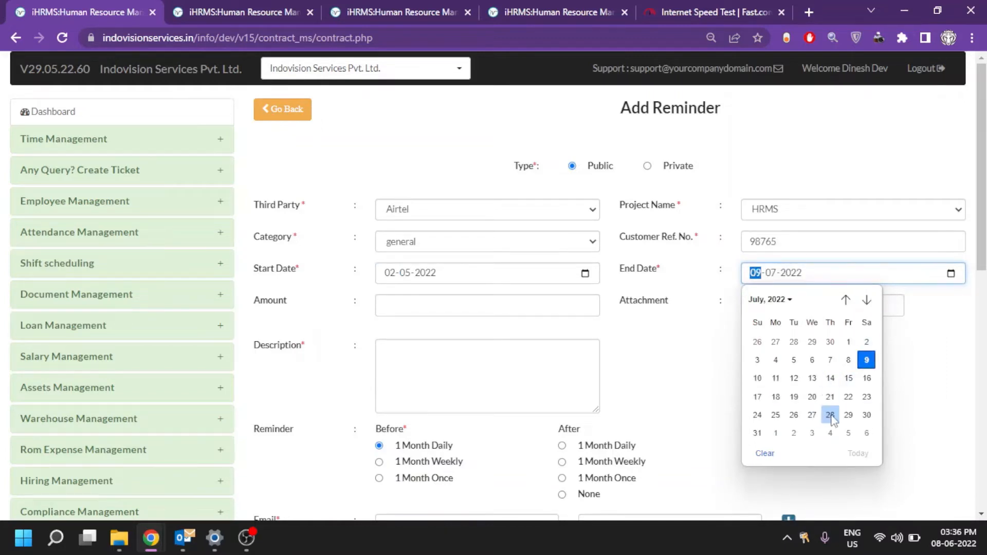
- Enter 5000 as the reminder amount and attach sample.pdf from the Desktop folder
click(413, 308)
text(5)
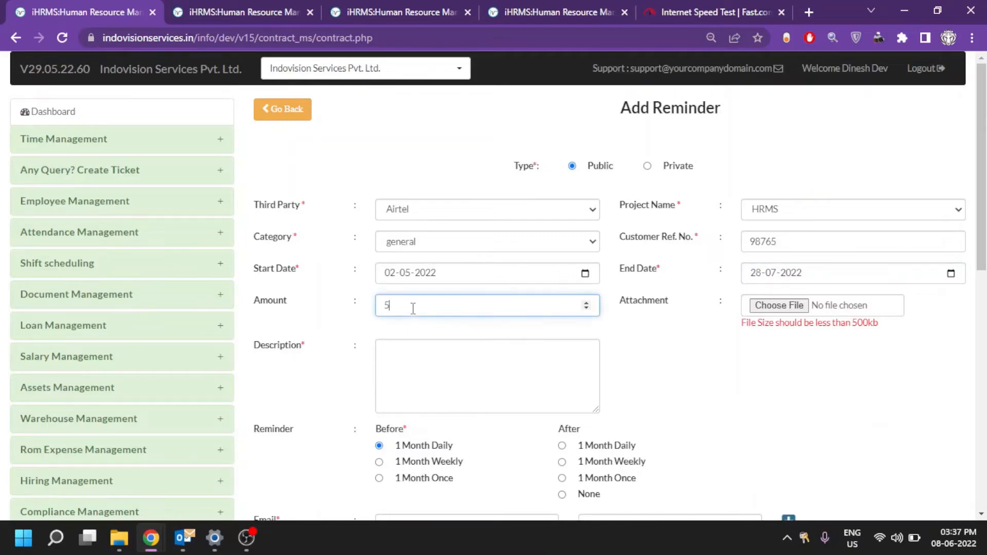
text(000)
click(759, 309)
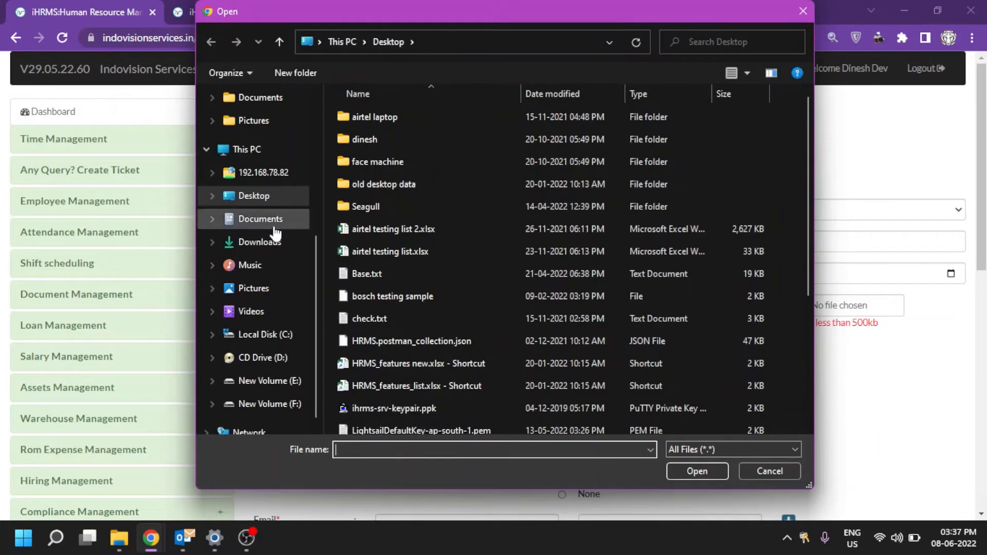
scroll(366, 369, down, 3)
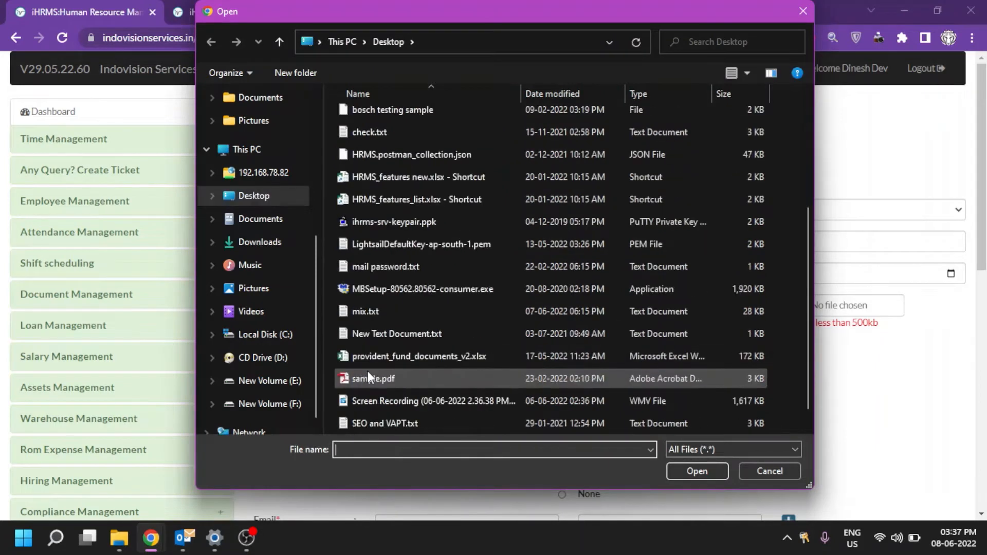
double_click(372, 378)
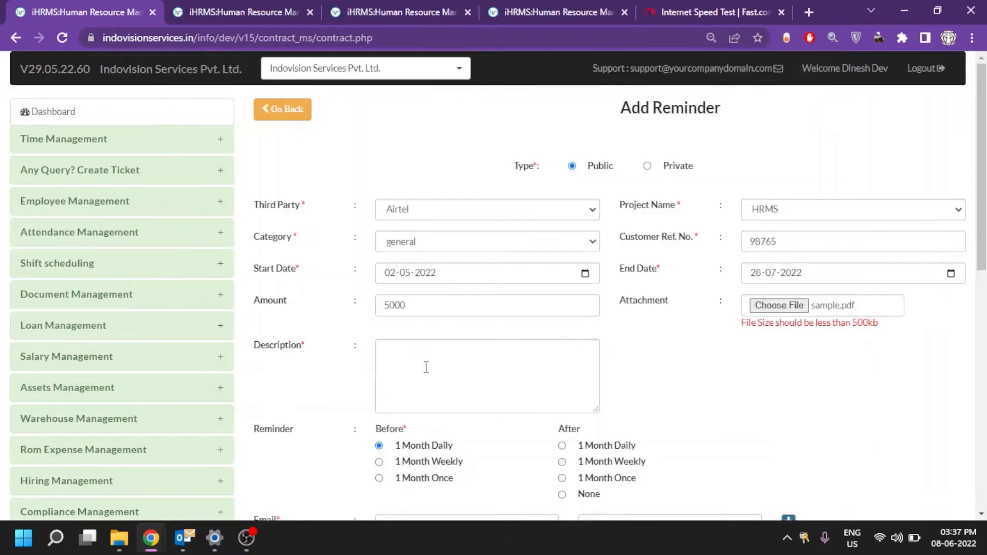
- Enter "test reminder" as the reminder's description
click(413, 359)
text(test)
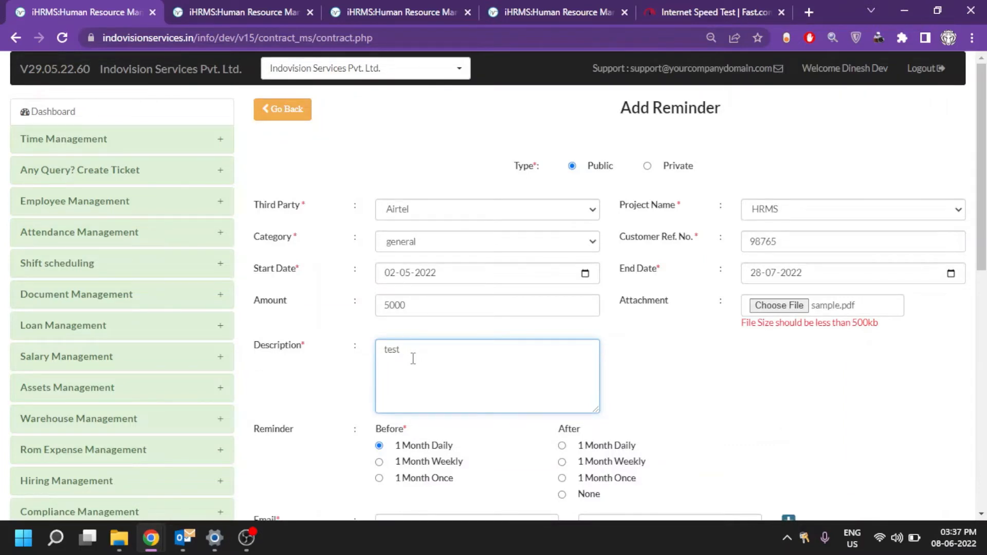
text( reminder)
- Fill in the email address and name of the recipient for the reminder's email notification
scroll(413, 358, down, 2)
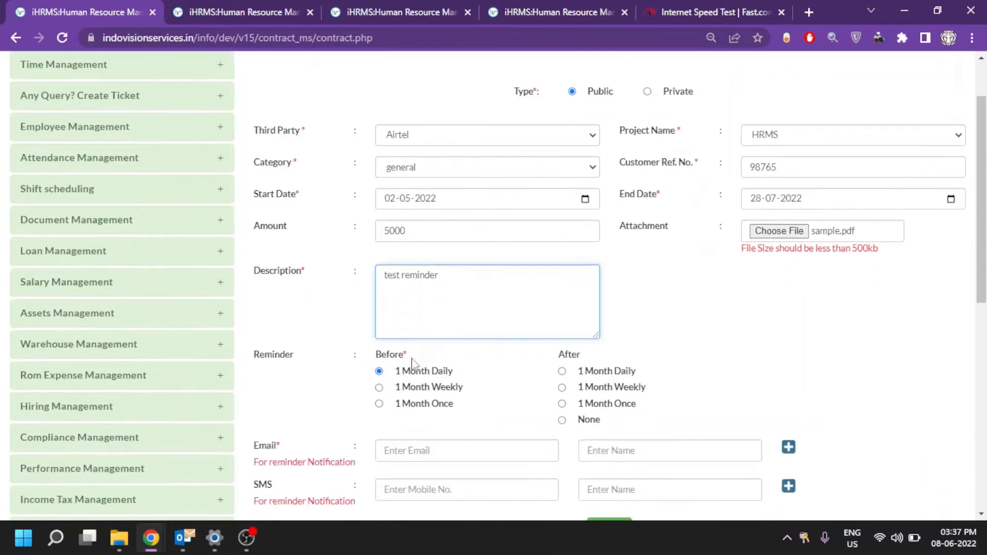
text(zxzx)
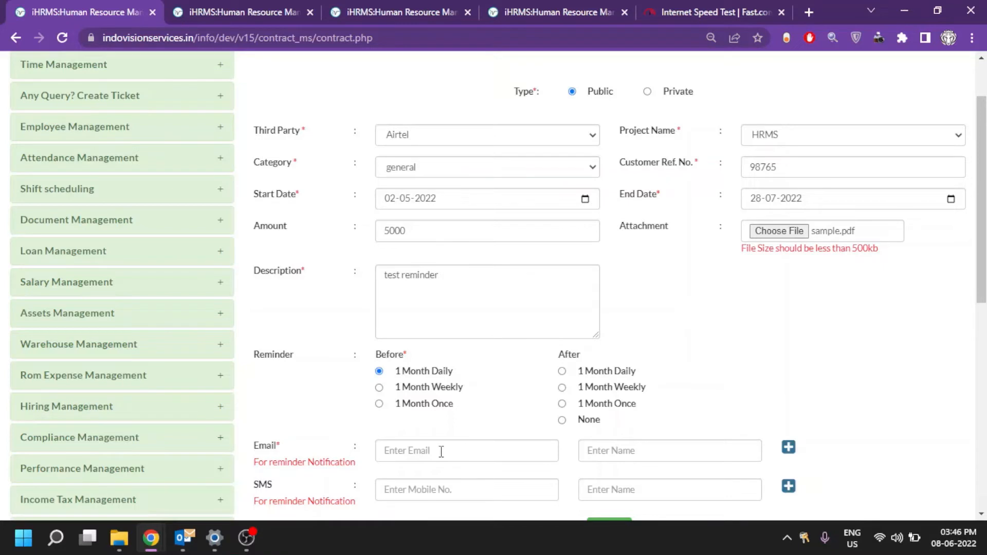
scroll(440, 451, down, 2)
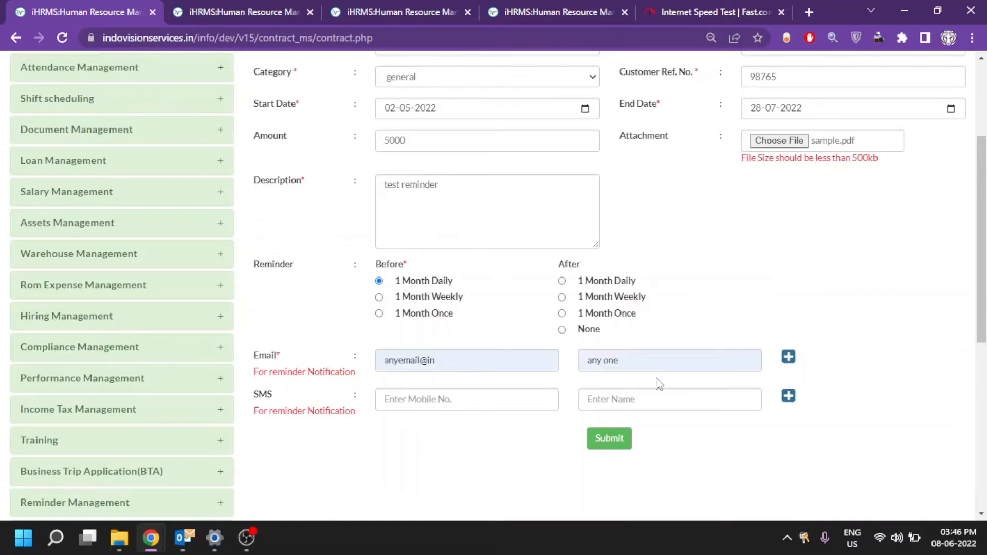
- Add three extra recipient rows to the email notification and remove all three again
click(788, 358)
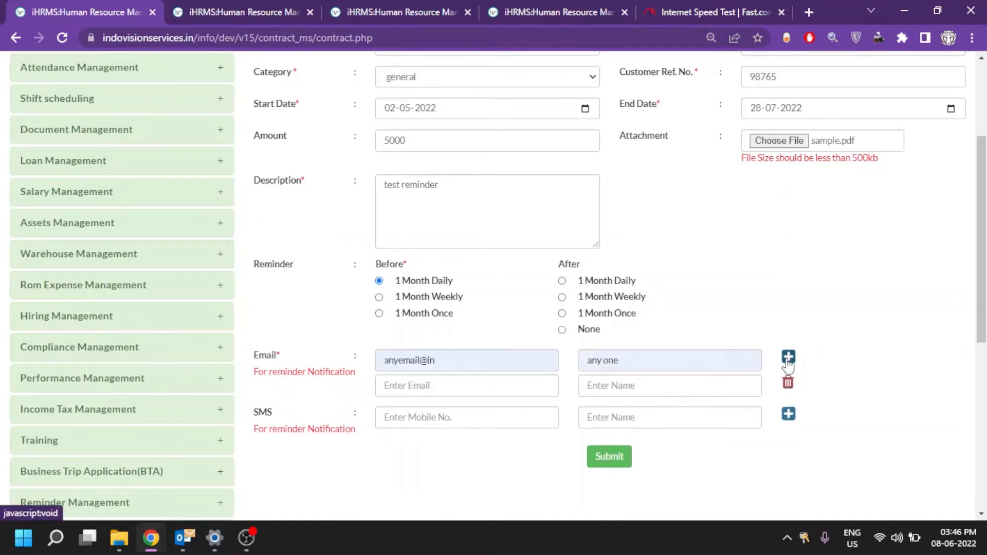
click(788, 358)
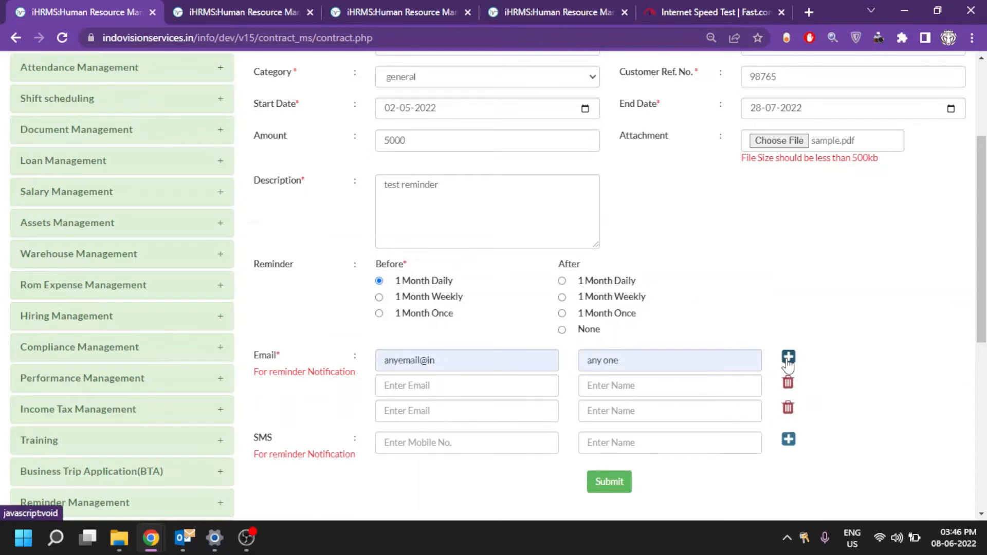
click(788, 359)
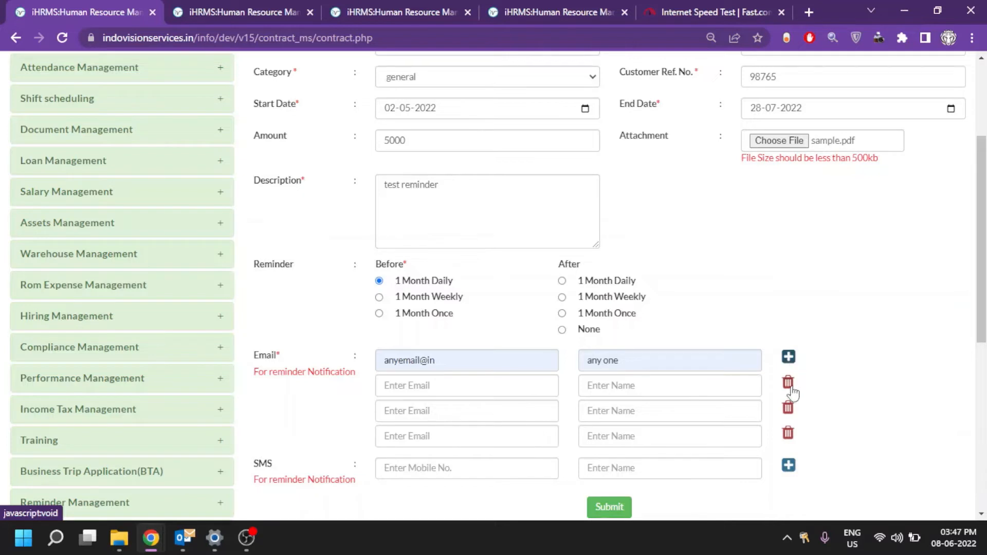
click(788, 386)
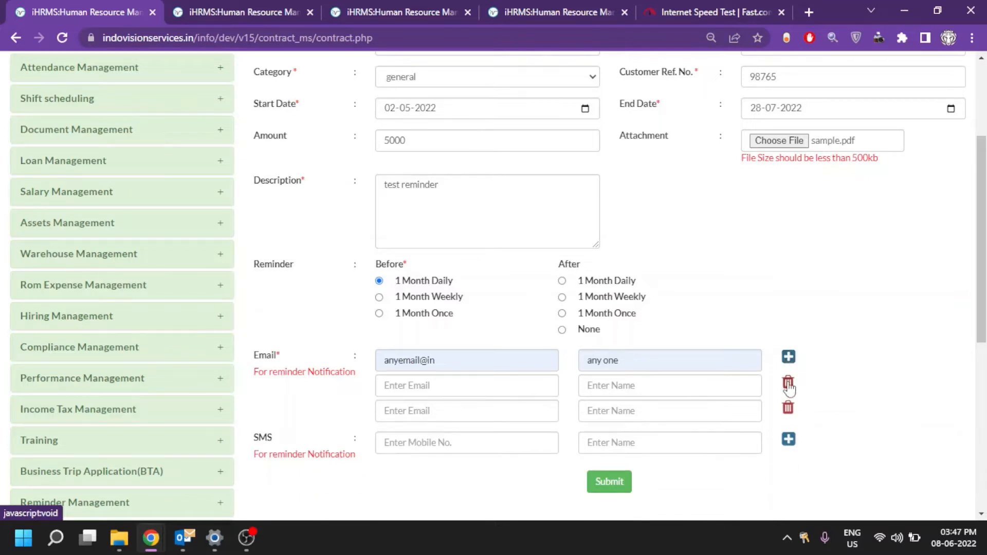
click(788, 386)
click(788, 385)
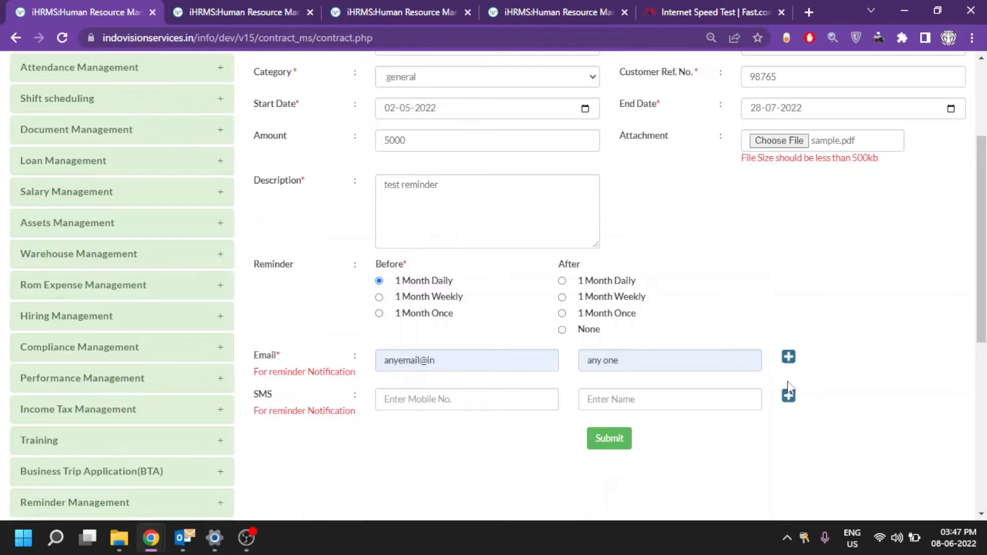
- Try out the SMS notification fields, adding three extra mobile number rows and removing them again without entering a contact
click(417, 401)
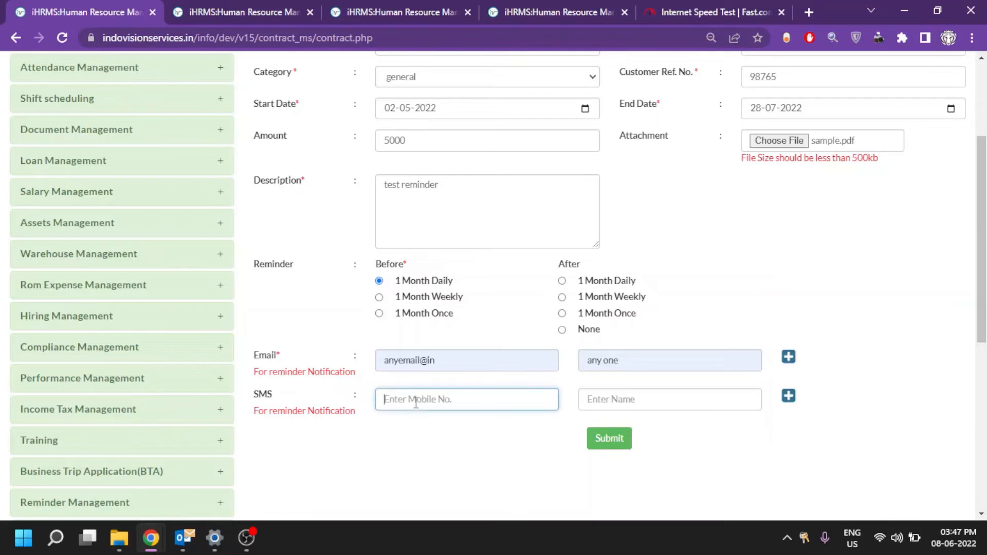
click(588, 402)
click(598, 422)
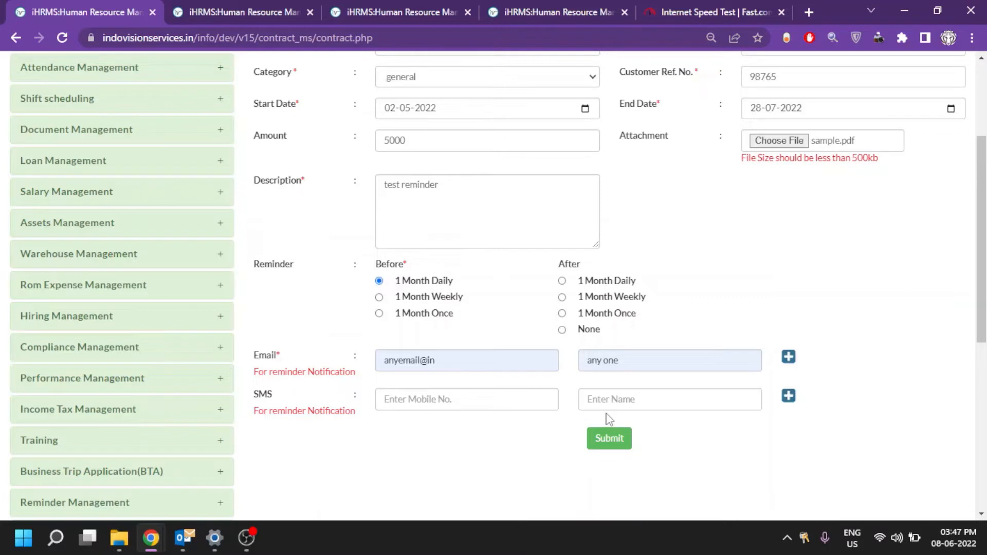
click(791, 402)
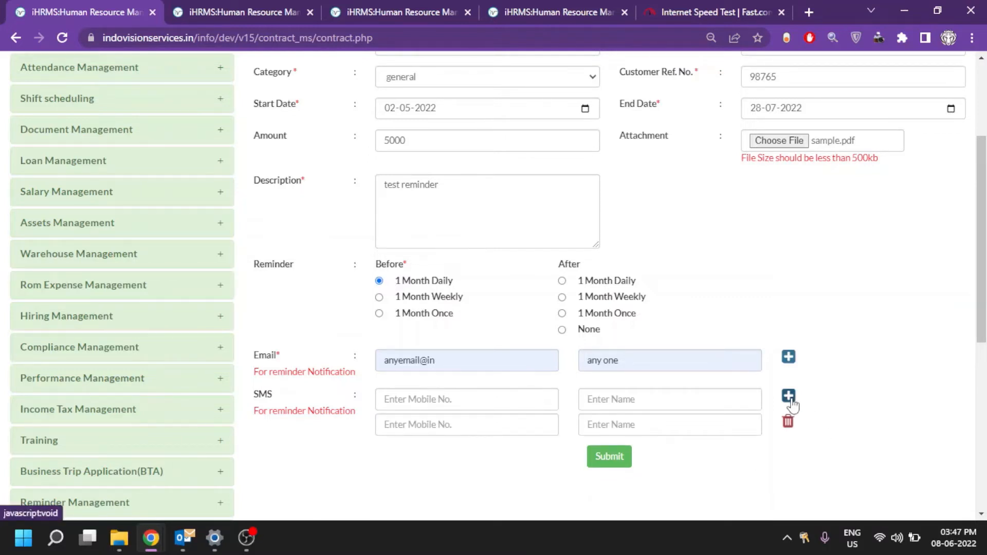
click(791, 404)
click(791, 403)
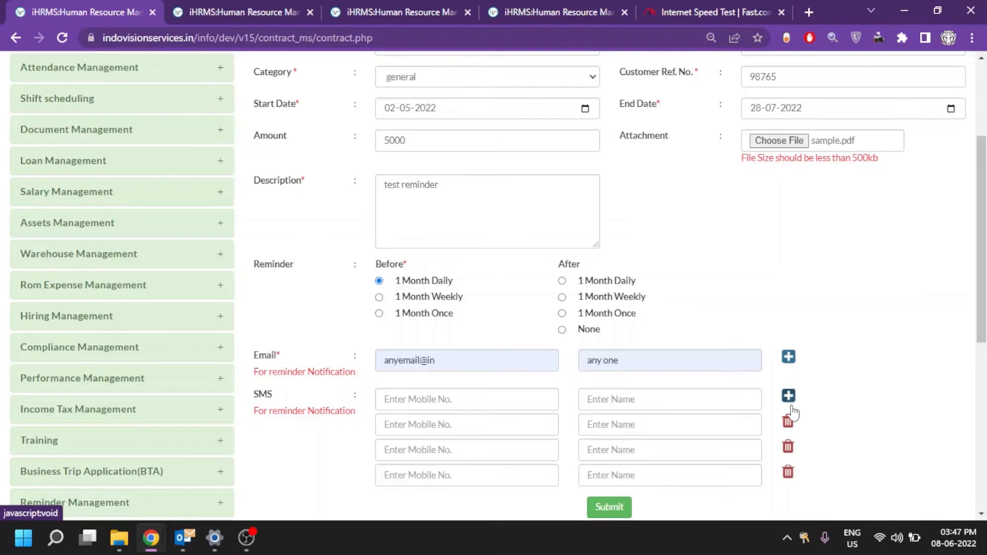
click(788, 423)
click(788, 422)
click(788, 422)
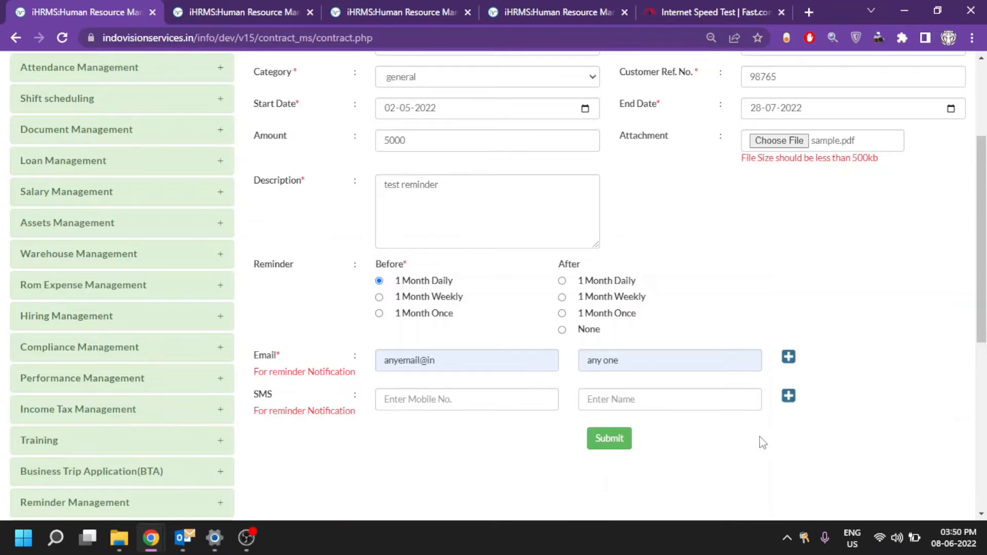
- Submit the new reminder and close its entry in the Reminders List
click(609, 441)
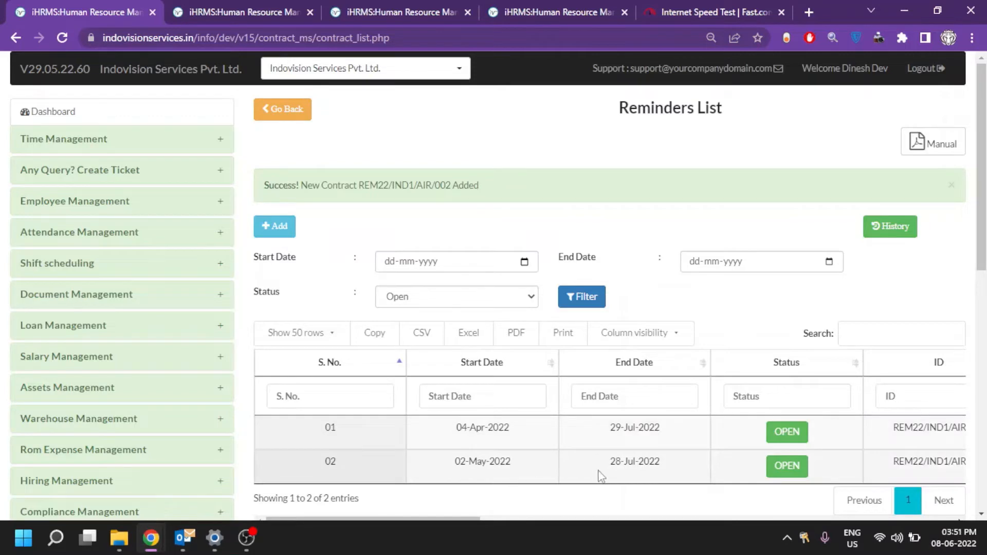
scroll(661, 476, right, 3)
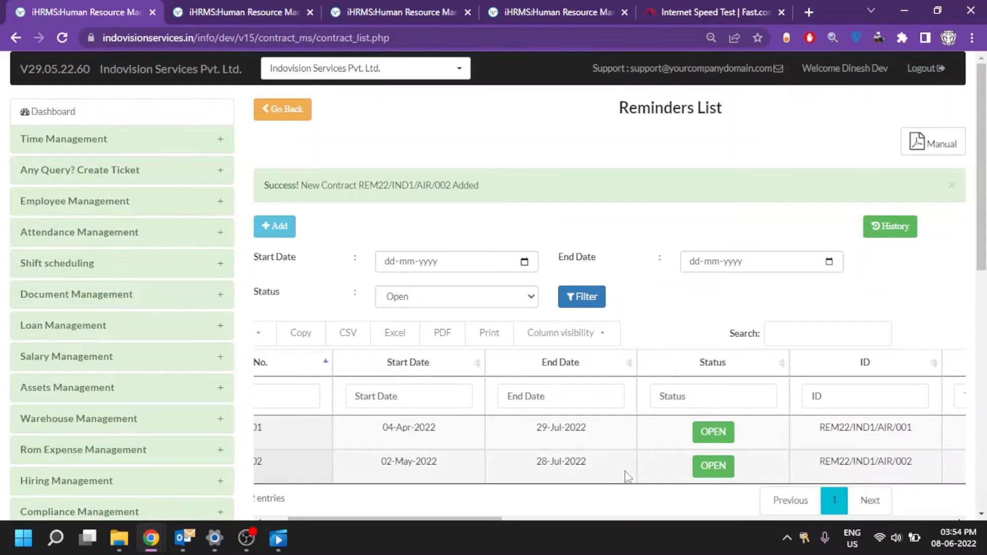
click(704, 475)
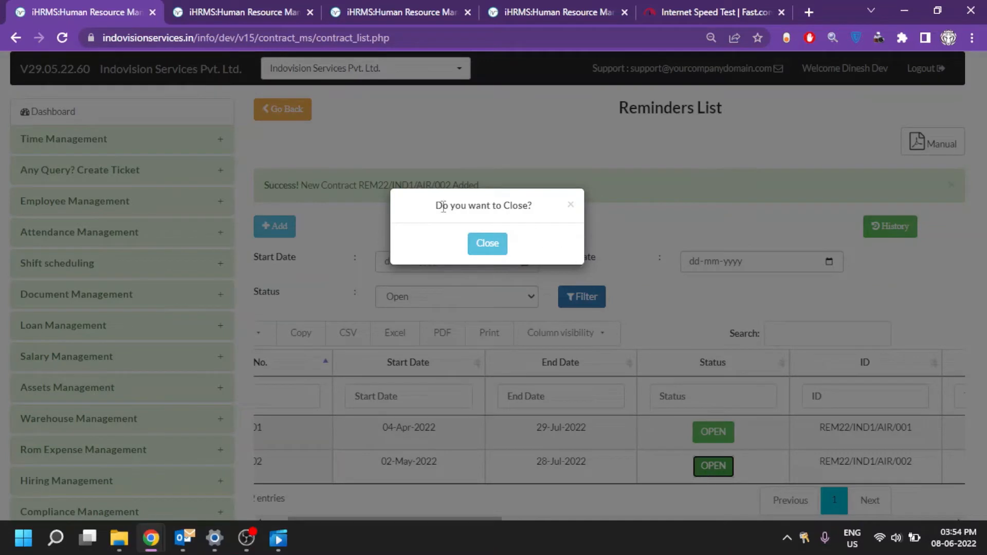
click(502, 255)
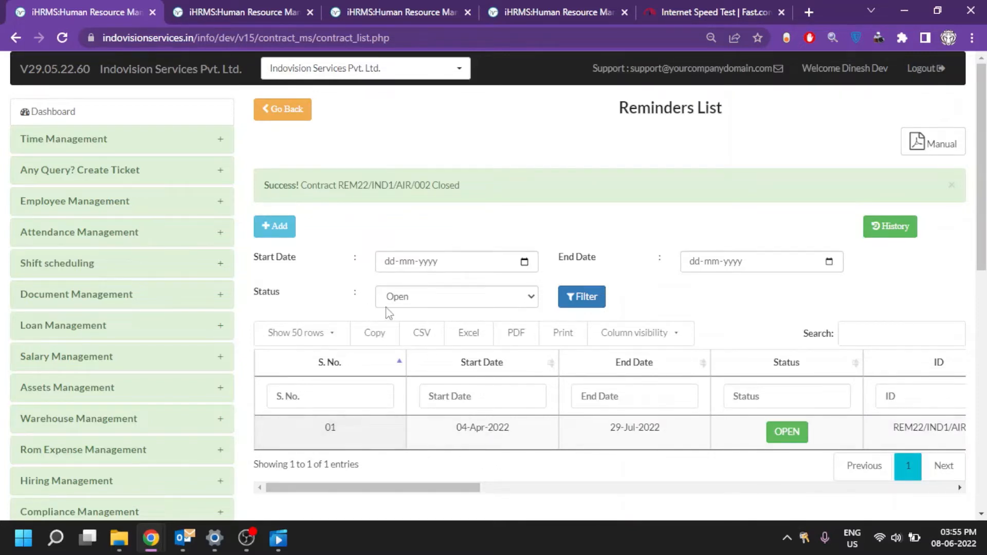
- Filter the Reminders List by the status All
click(440, 303)
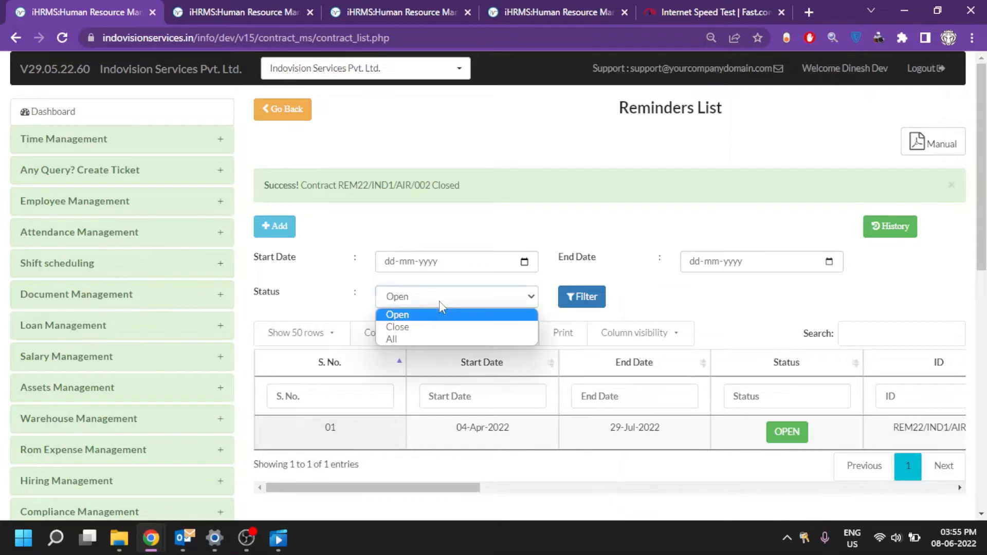
click(414, 328)
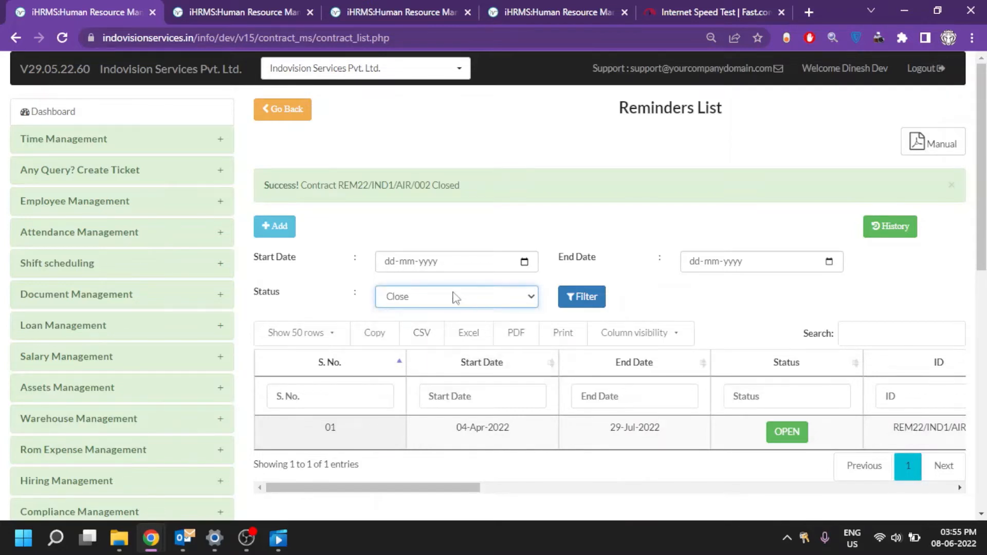
click(454, 298)
click(418, 339)
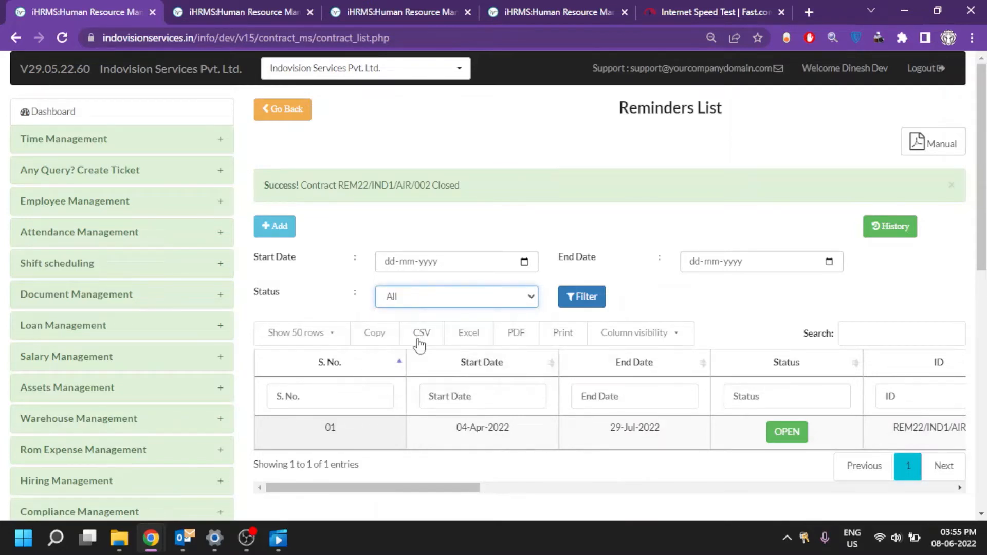
click(581, 302)
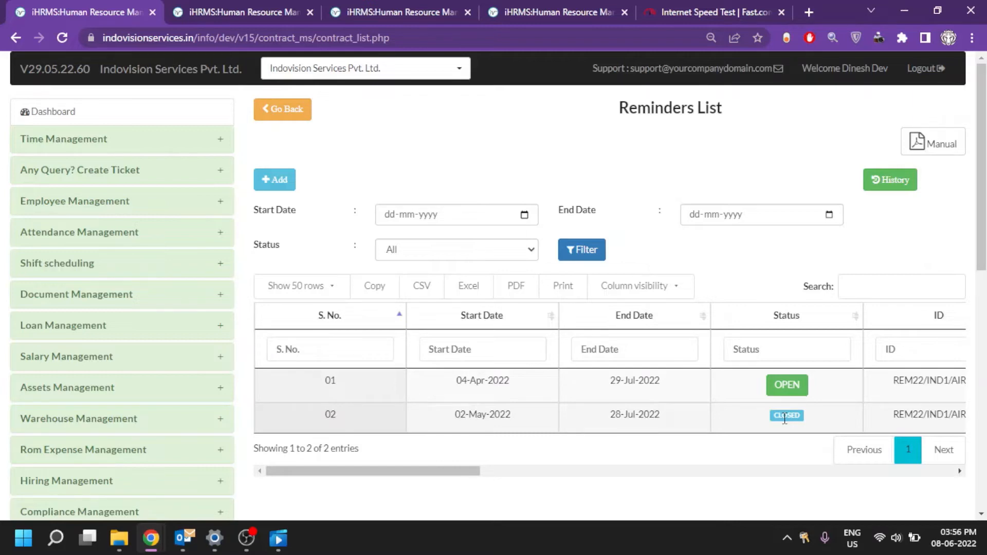
- Examine the columns of the Reminders List, open the closed reminder's details and read them through to its end date
scroll(785, 419, right, 5)
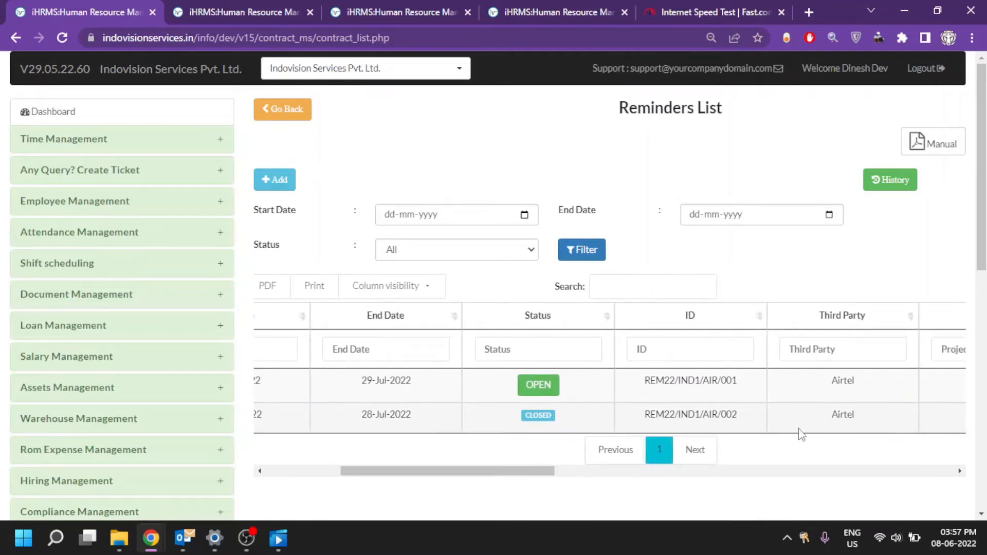
scroll(802, 433, right, 3)
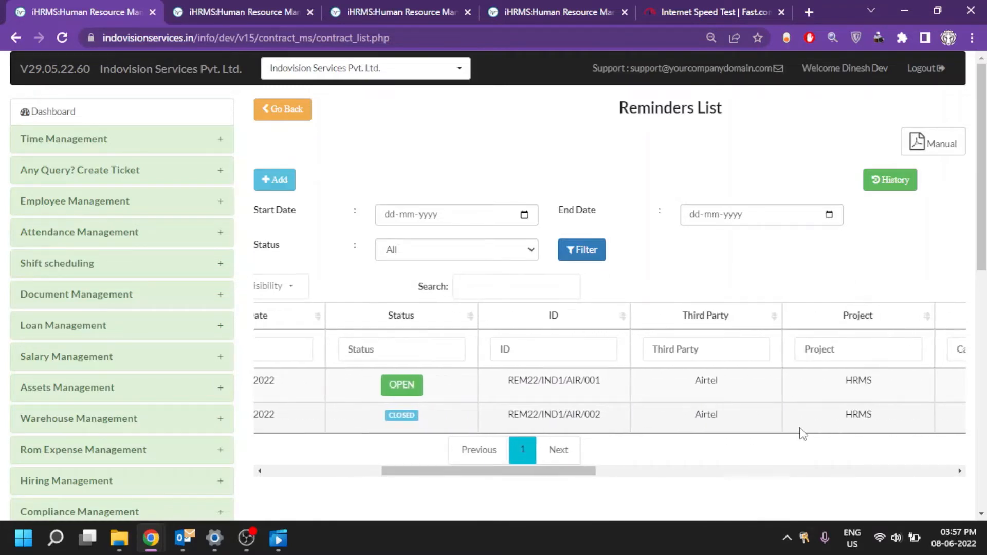
scroll(802, 433, right, 6)
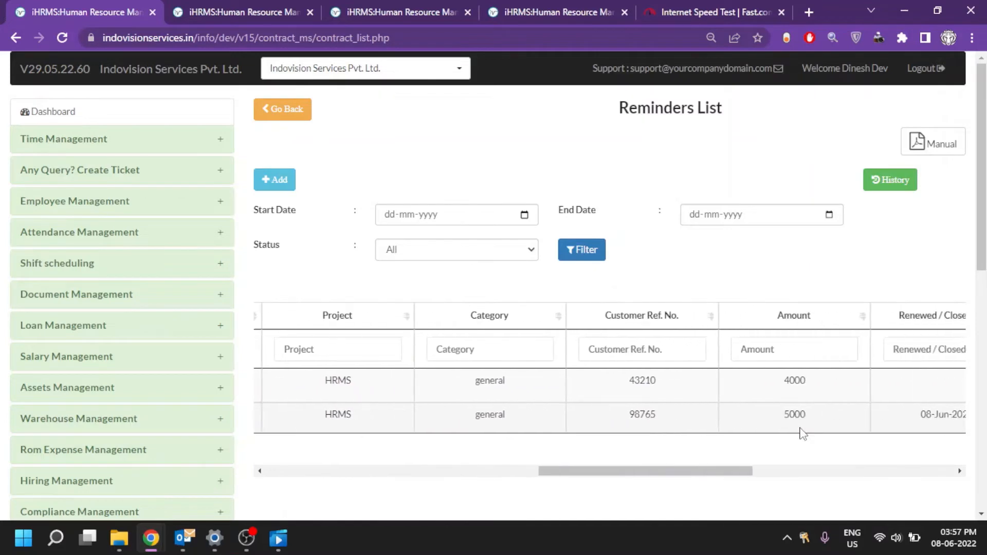
scroll(802, 433, right, 4)
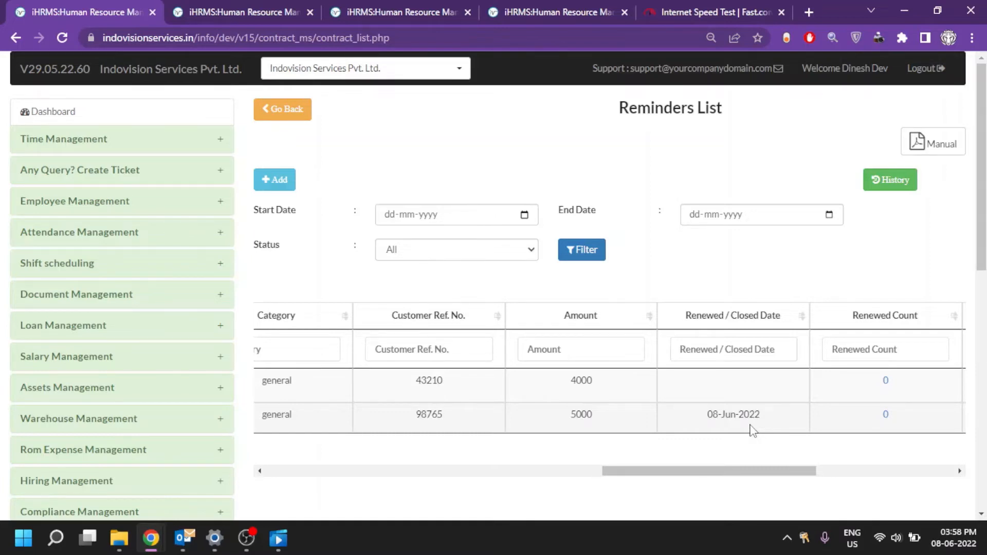
scroll(750, 430, right, 3)
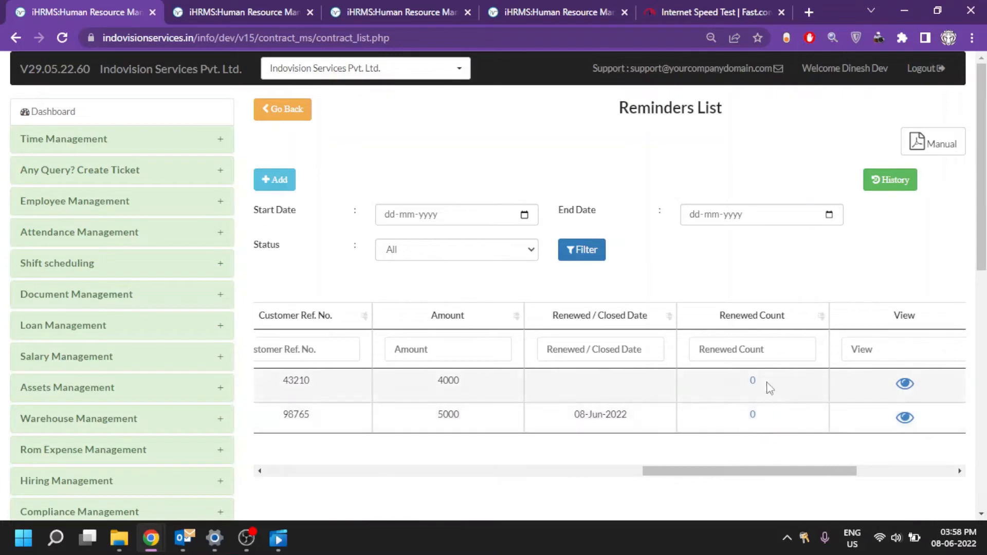
click(765, 428)
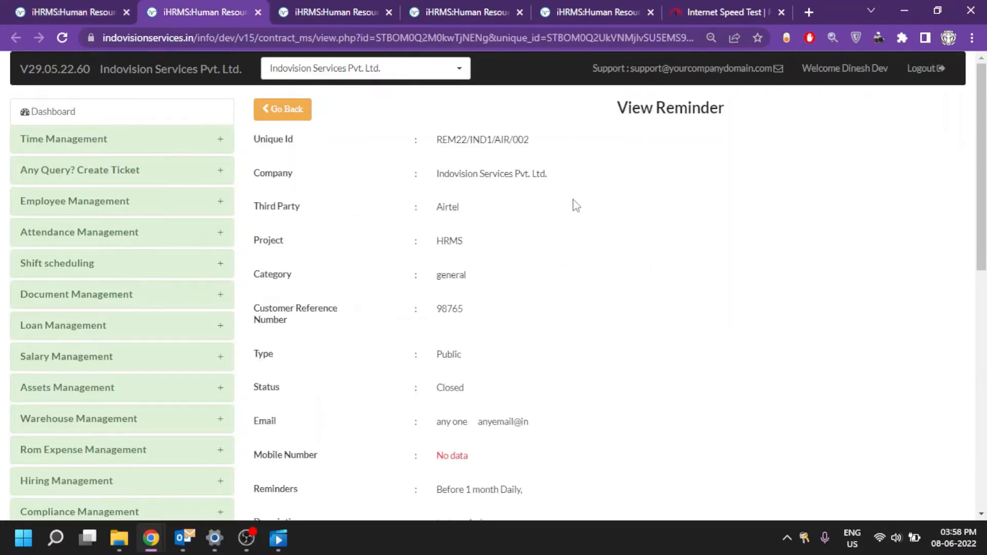
scroll(581, 344, down, 3)
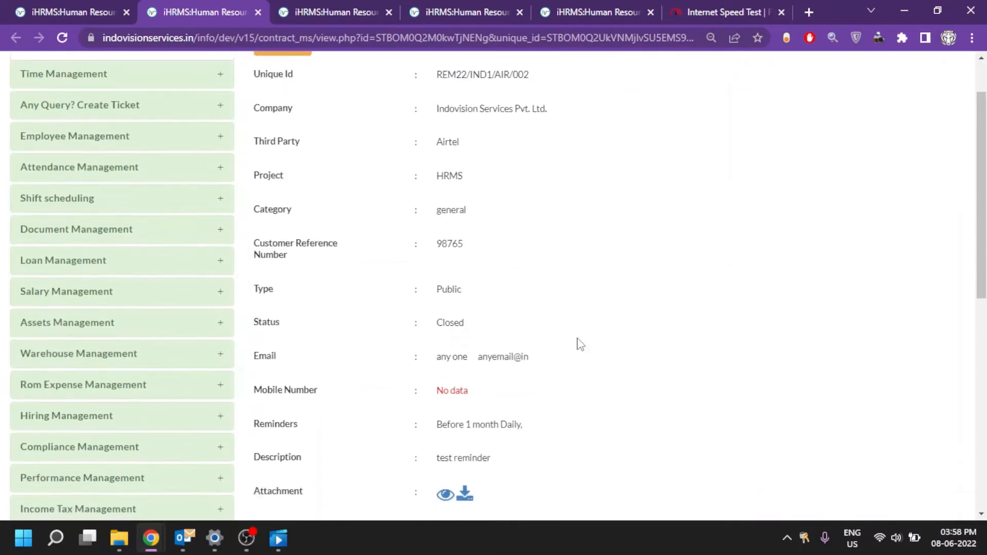
scroll(581, 345, down, 1)
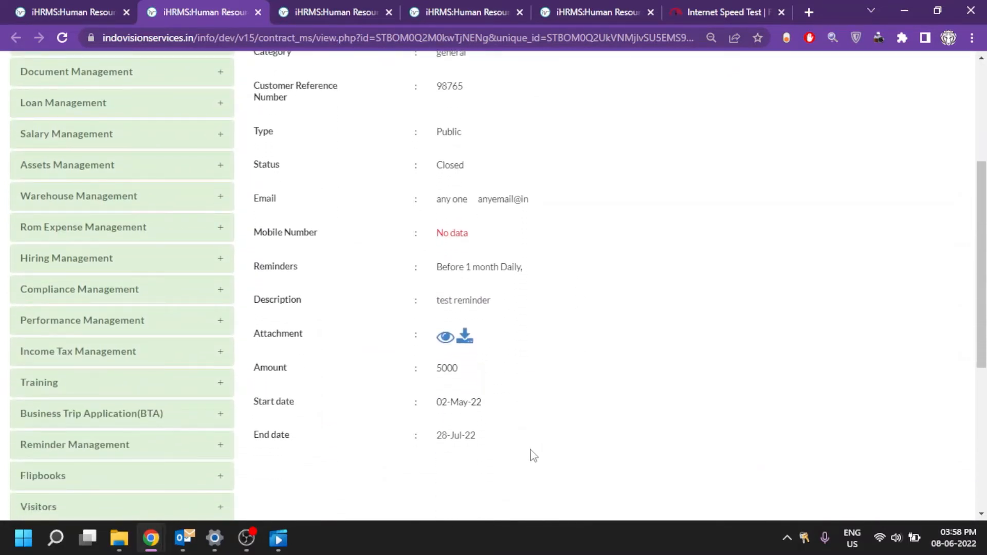
- Return to the Reminders List, open the closed reminder's log and expand its 08-Jun-22 03:50 PM entry
click(61, 6)
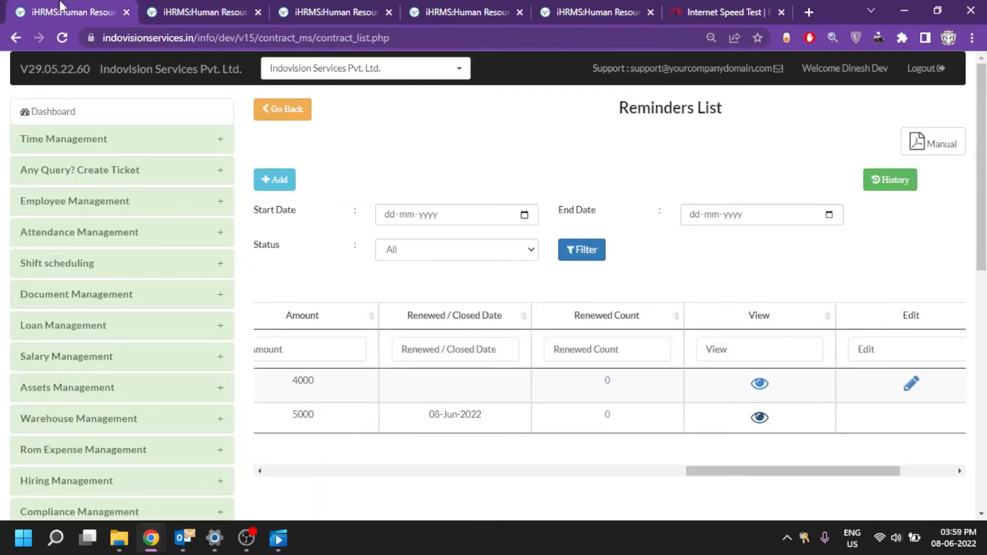
scroll(624, 462, right, 2)
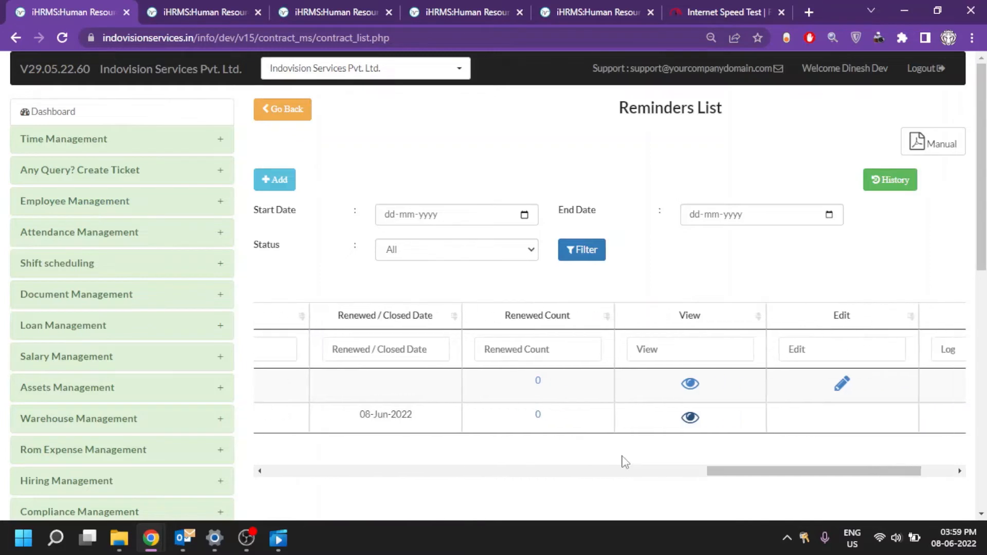
scroll(625, 461, right, 3)
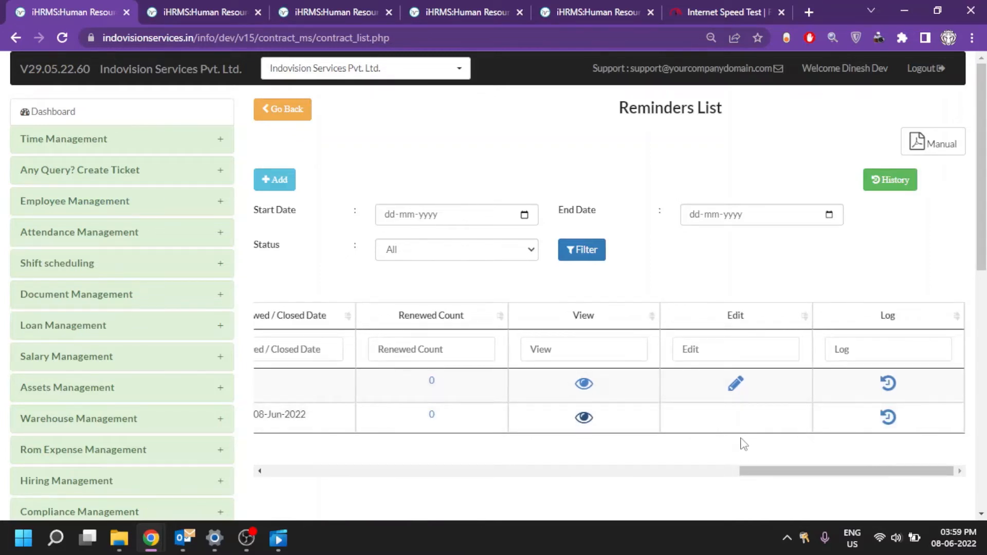
click(889, 418)
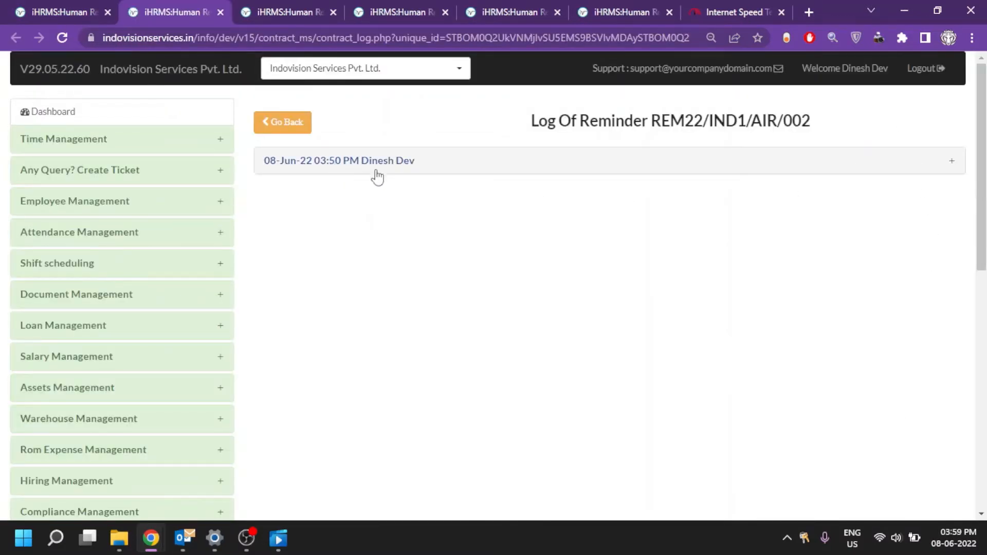
click(860, 176)
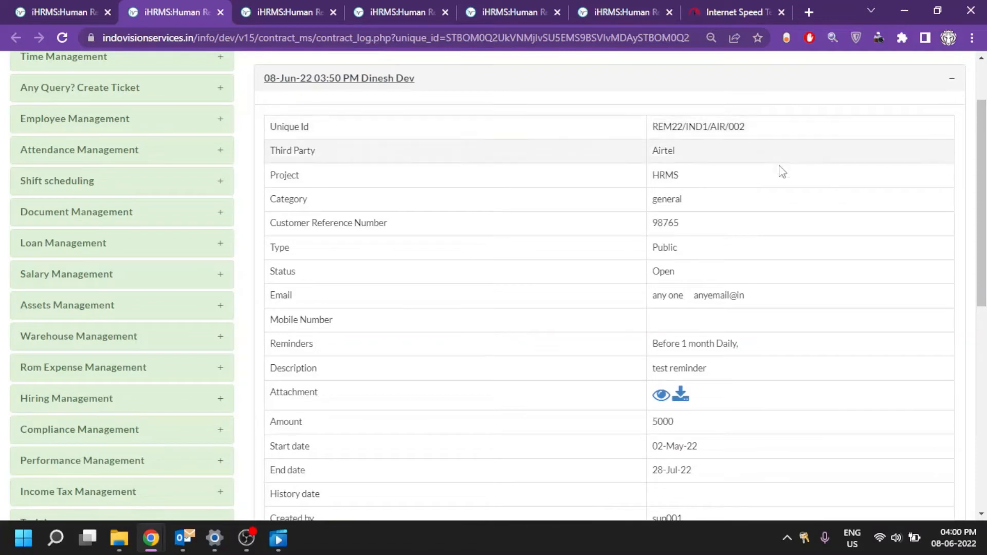
- Read the expanded log entry down to its IP address and return to the Reminders List
scroll(791, 265, down, 3)
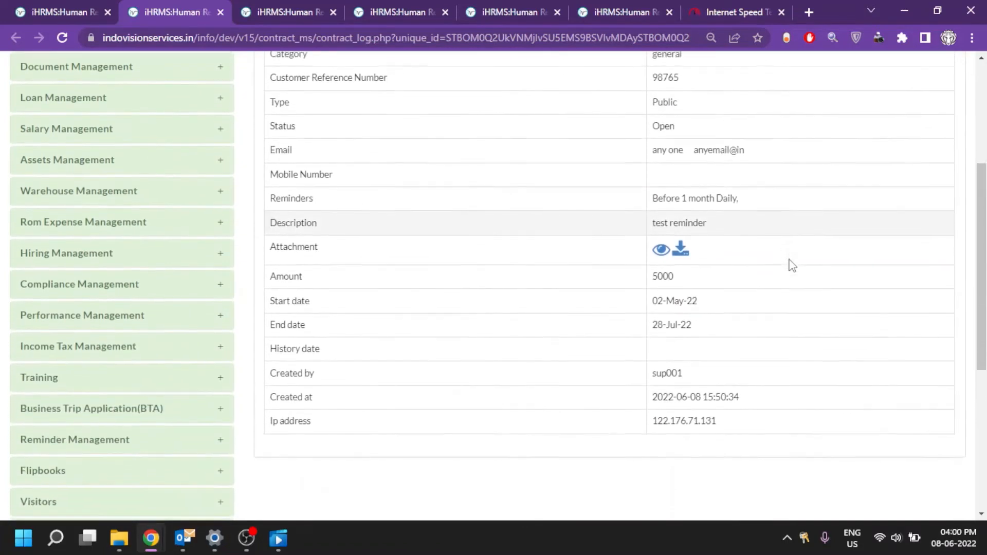
scroll(791, 265, up, 3)
scroll(791, 265, down, 2)
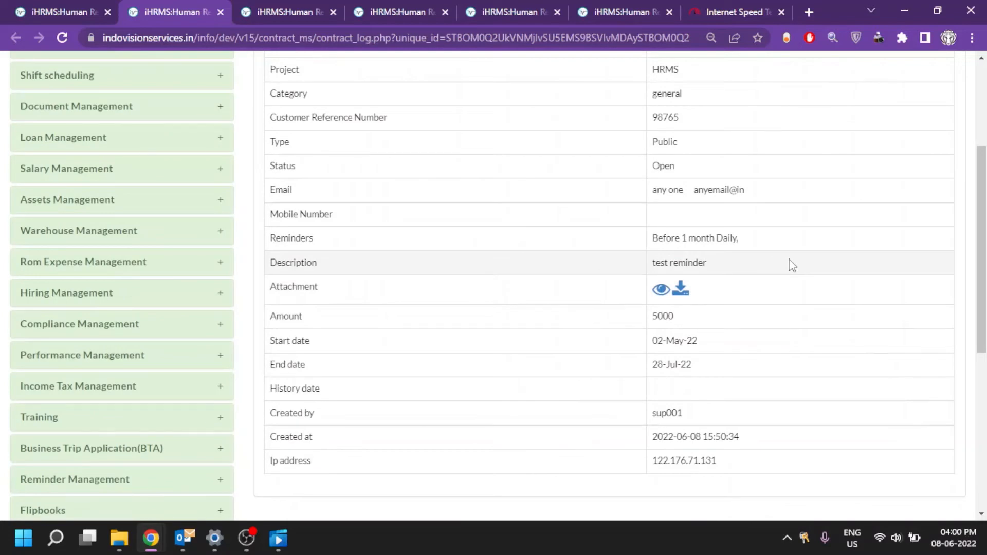
click(60, 6)
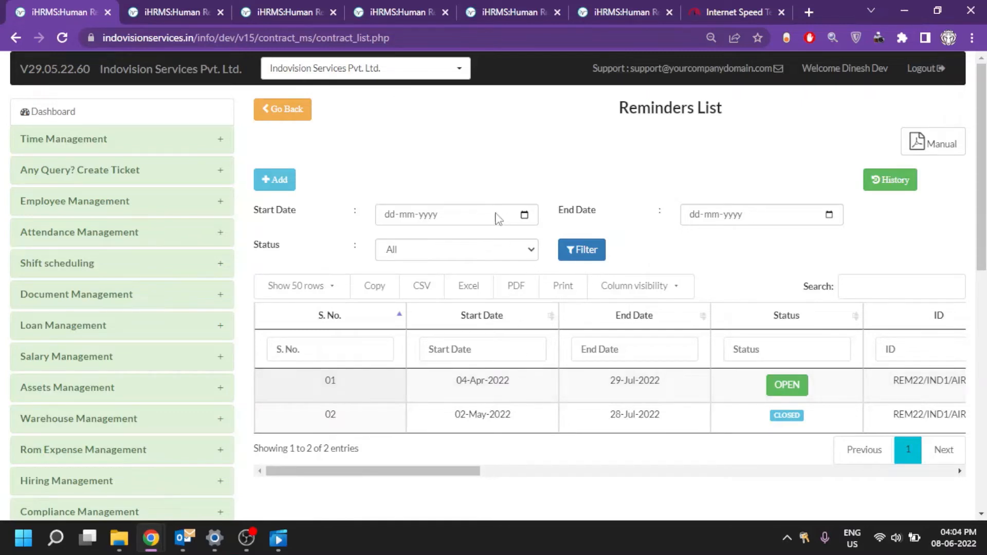
- Filter the Reminders List by the start date 01-04-2022
click(524, 215)
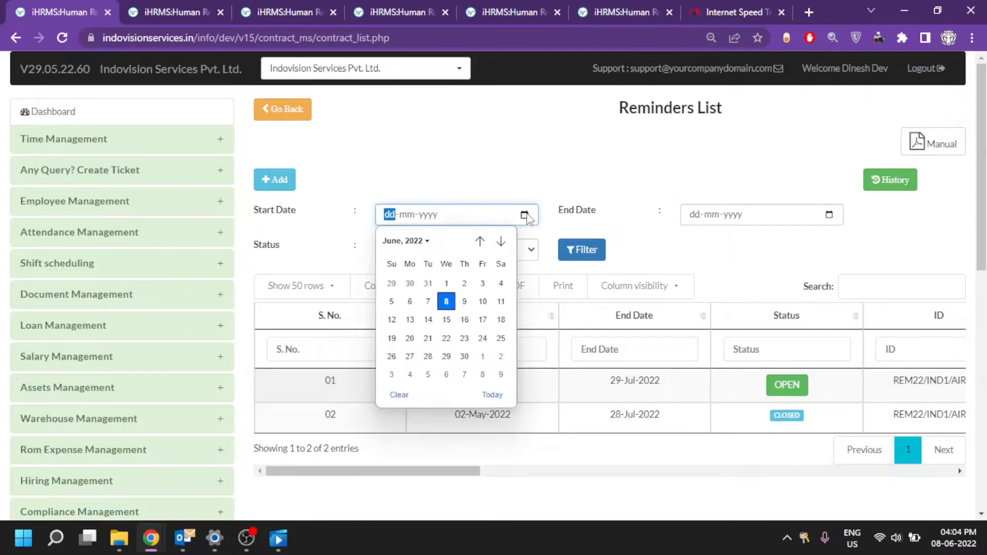
click(479, 242)
click(480, 242)
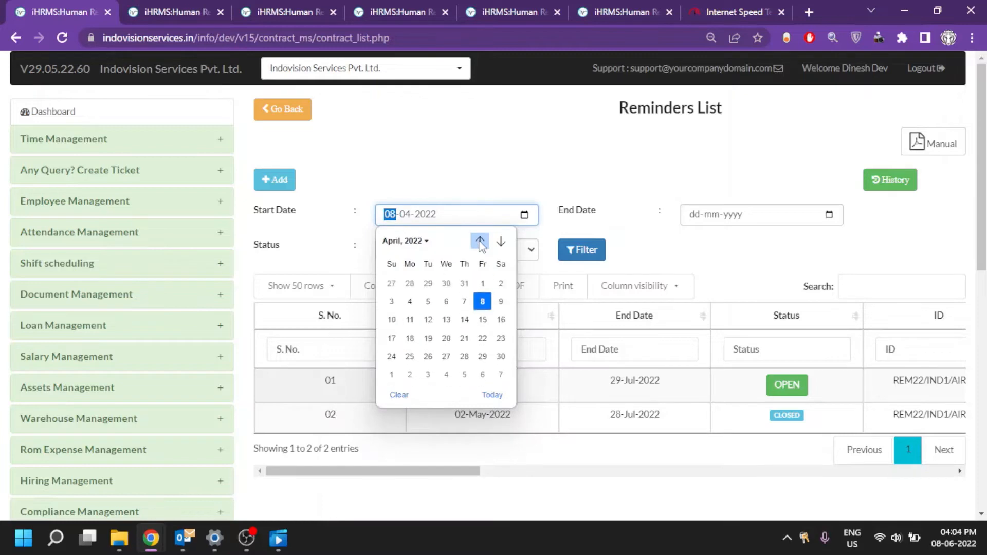
click(483, 284)
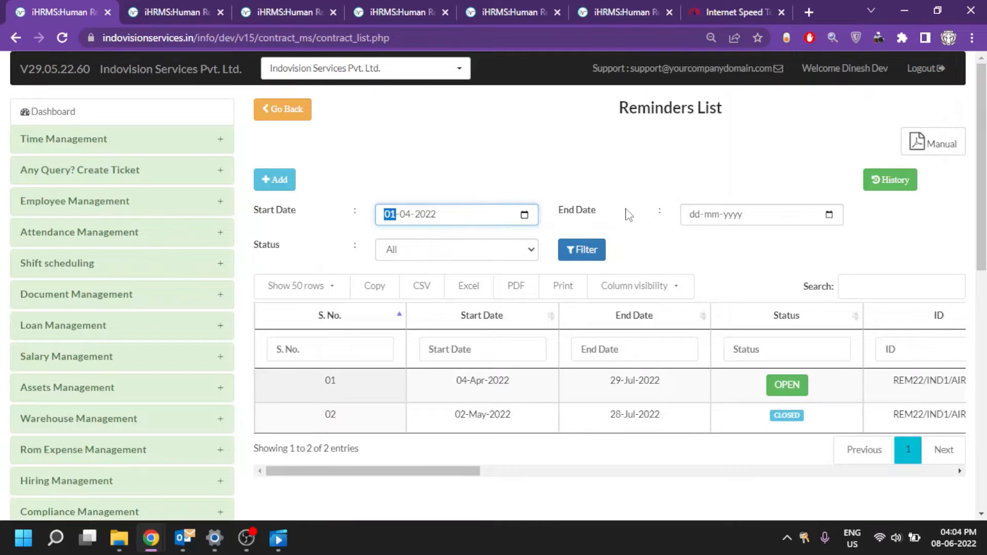
click(598, 263)
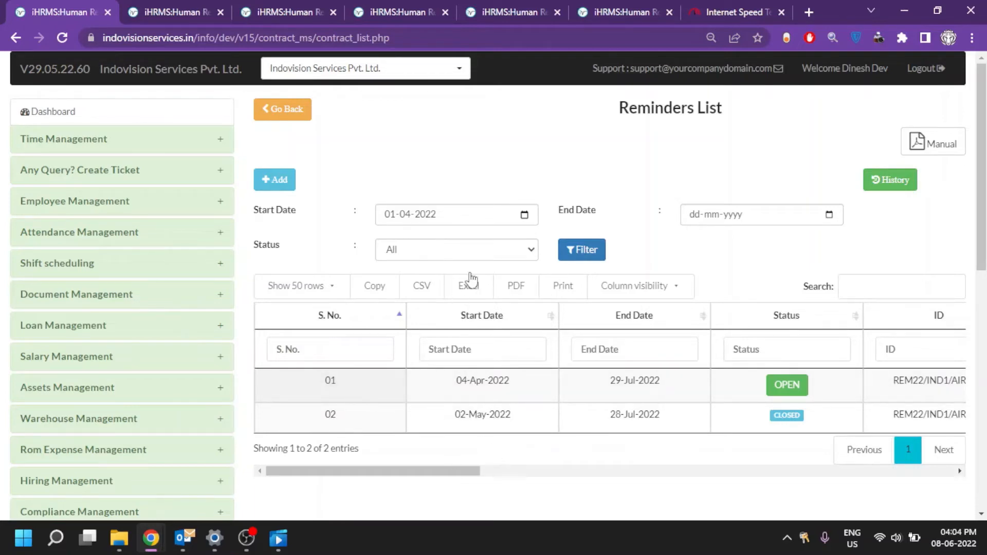
- Change the start date to 01-05-2022 and filter the Reminders List again
click(525, 215)
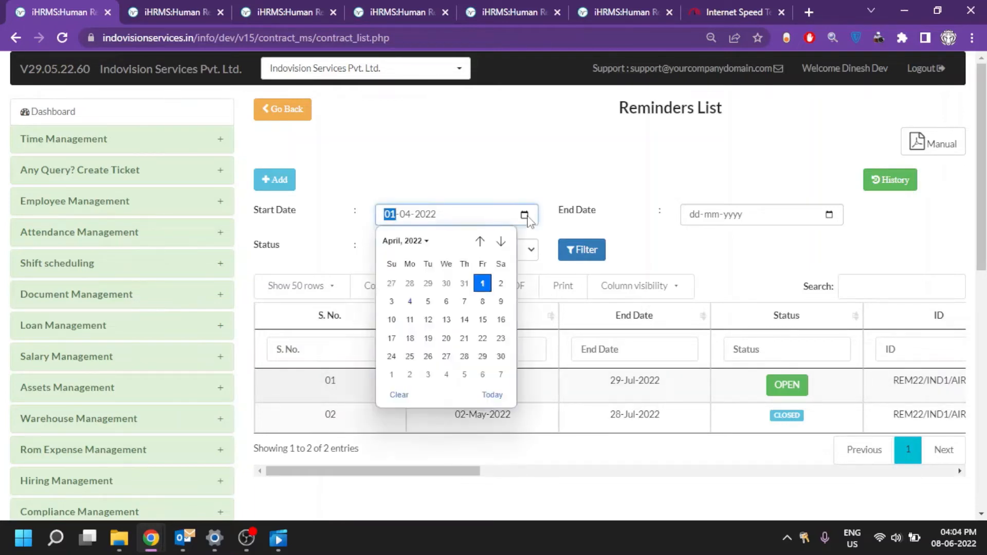
click(480, 242)
click(480, 242)
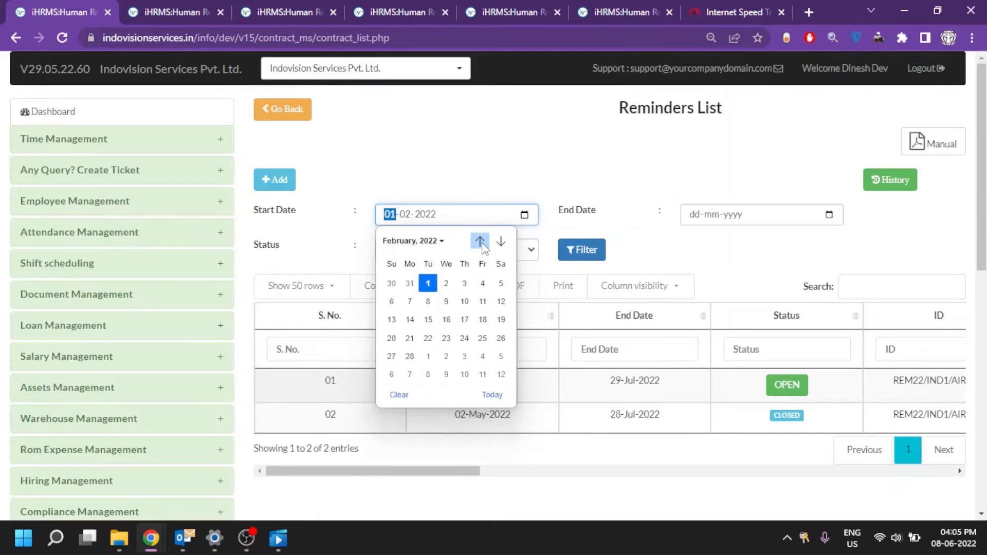
click(501, 241)
click(501, 242)
click(500, 241)
click(393, 285)
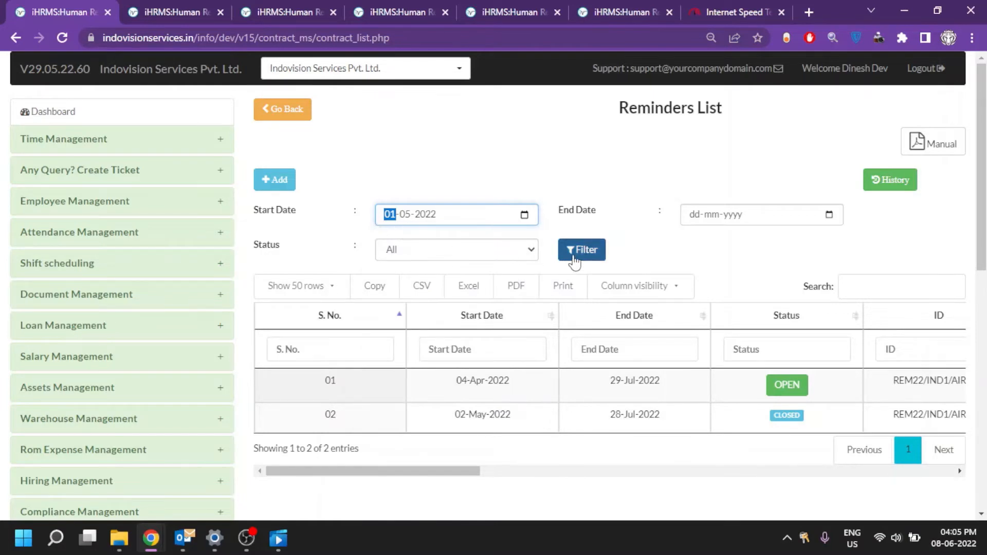
click(575, 251)
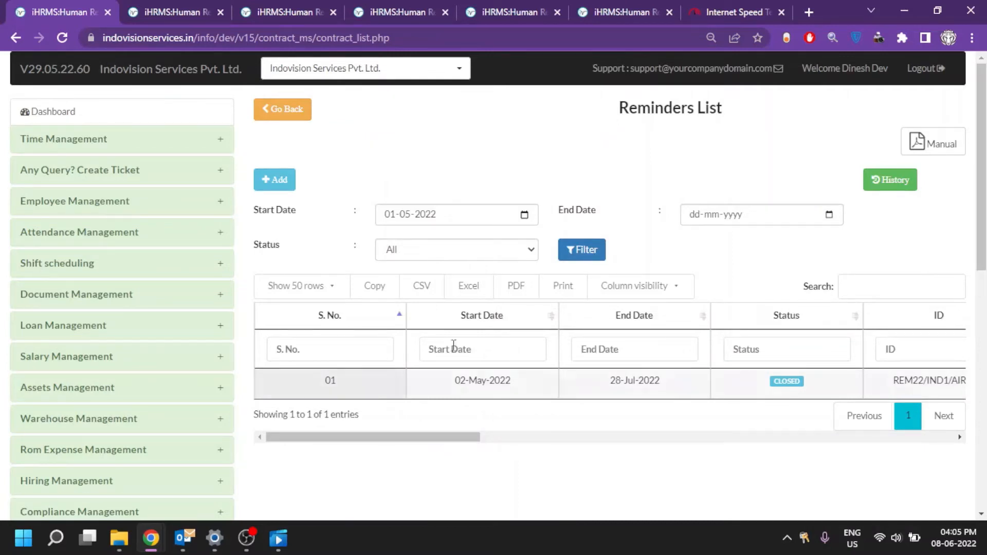
- Set the start date filter to 02-03-2022 and apply it to the Reminders List
click(524, 215)
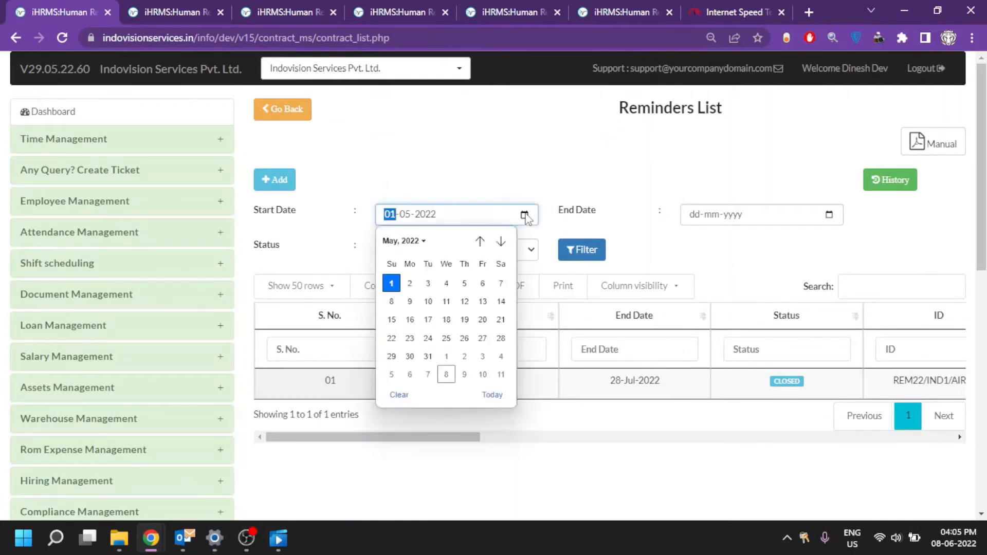
click(480, 241)
click(479, 241)
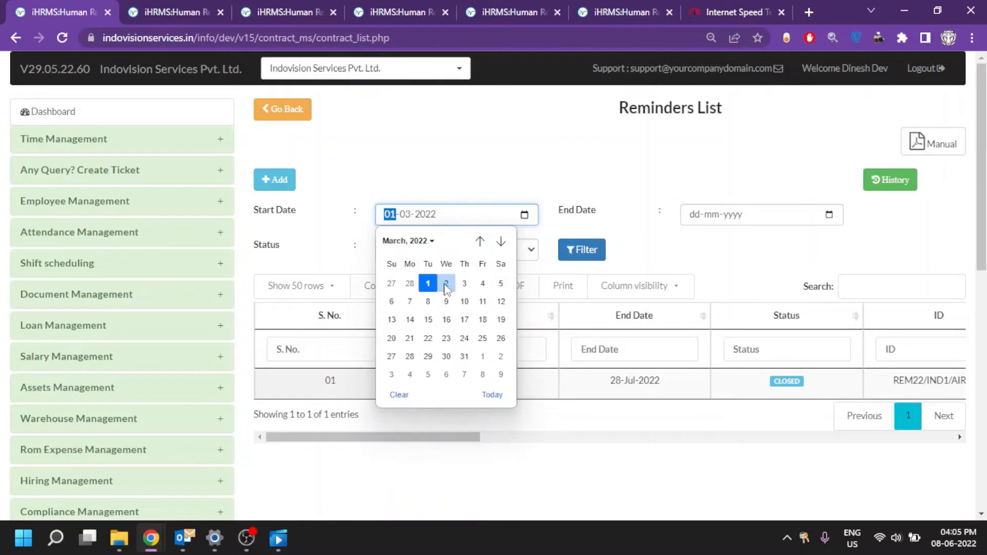
click(446, 283)
click(571, 260)
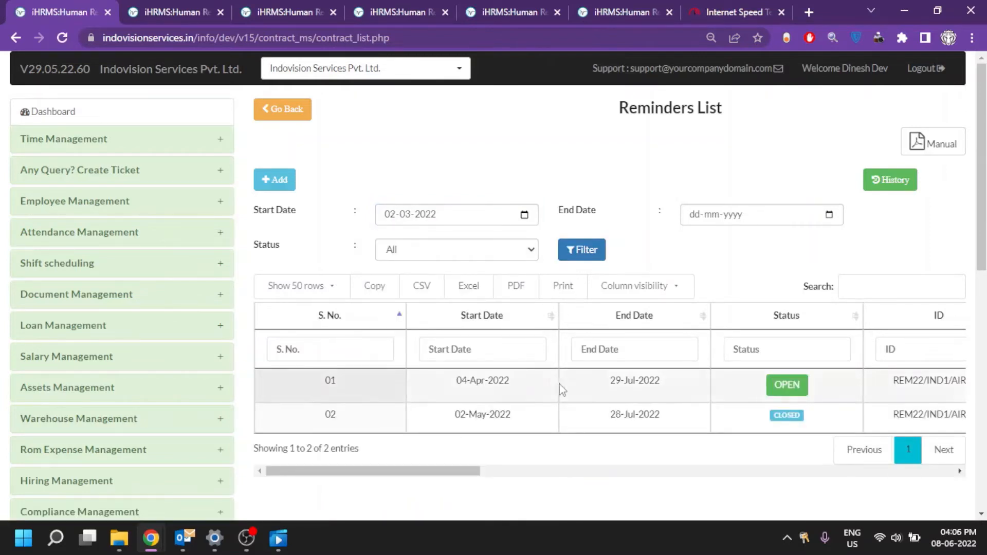
- Examine the columns of the filtered Reminders List, including the dates, status, renewed count, view and edit columns
scroll(672, 453, right, 1)
scroll(674, 452, right, 8)
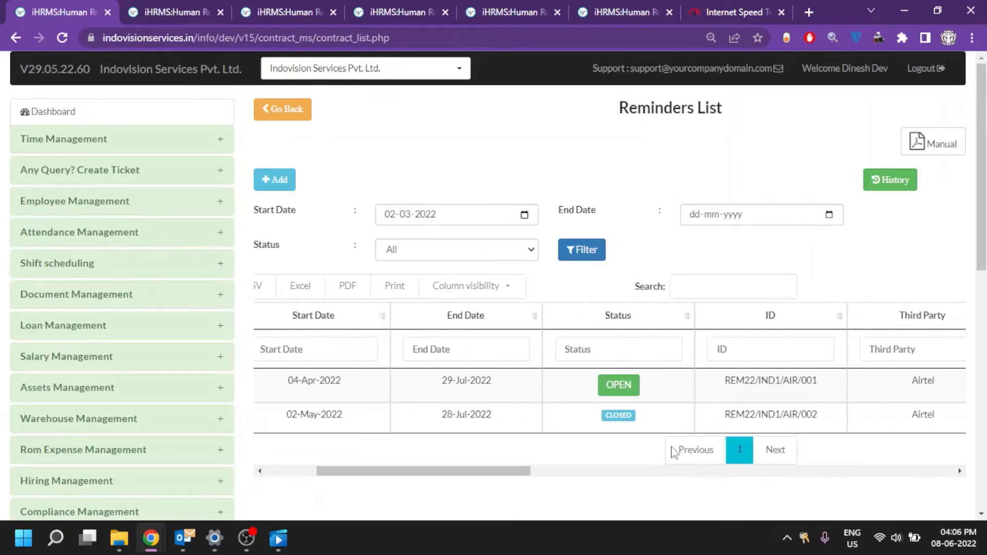
scroll(674, 452, right, 9)
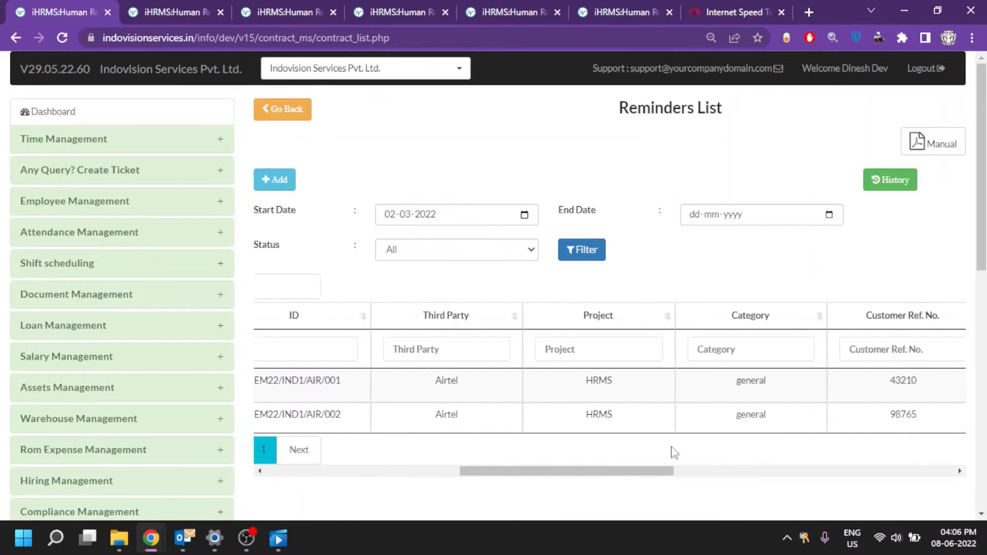
scroll(674, 452, right, 2)
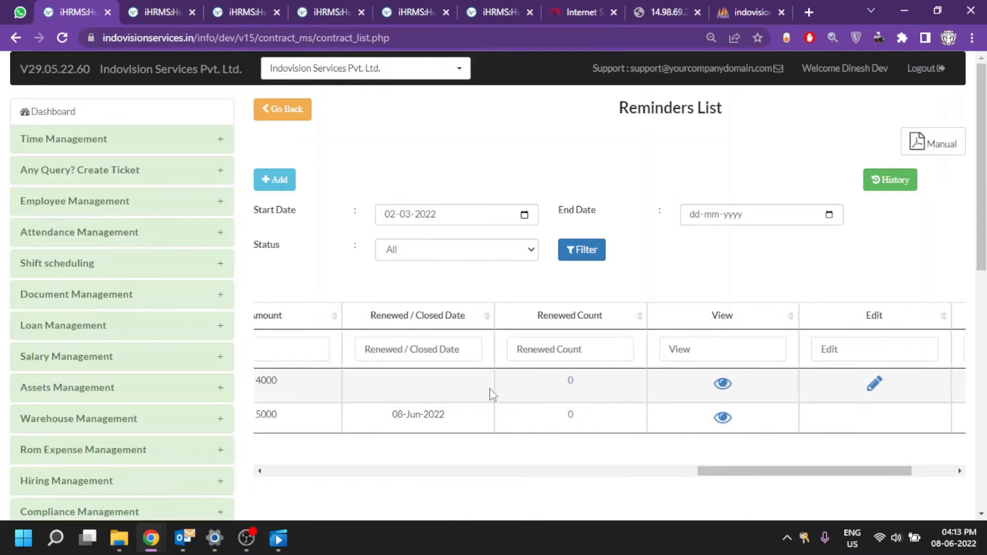
scroll(491, 393, left, 9)
scroll(493, 394, left, 11)
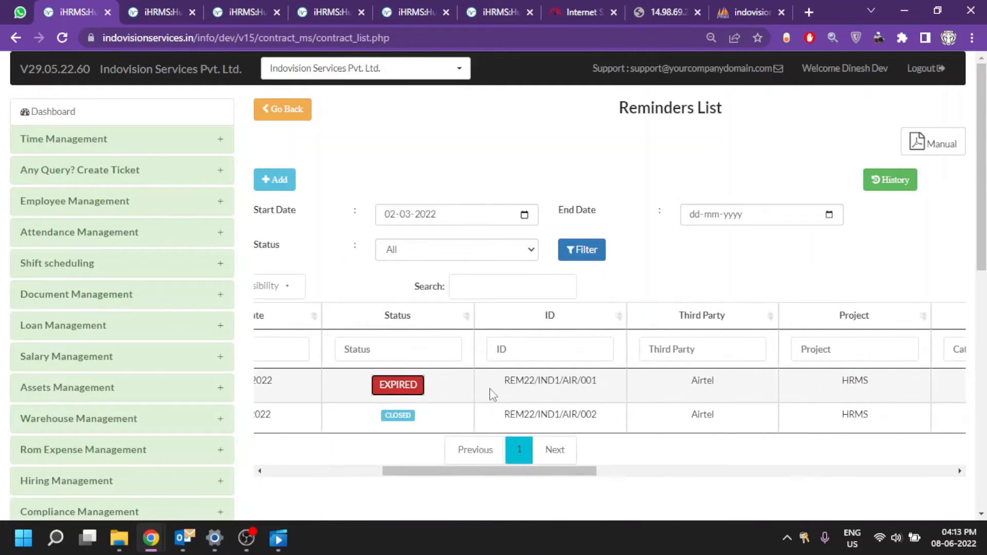
scroll(492, 395, left, 10)
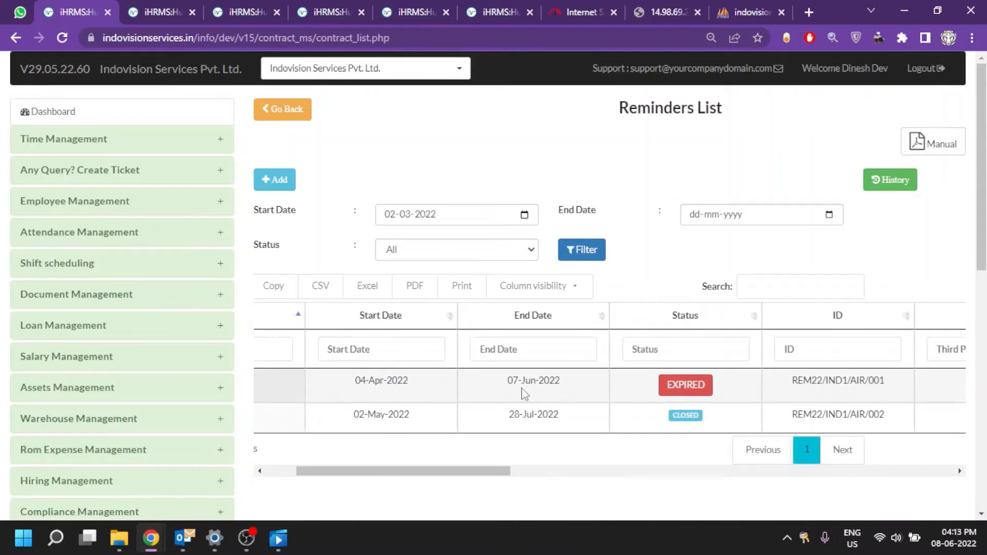
- Try to renew the expired Airtel reminder with the end date set to 29-07-2022
click(700, 395)
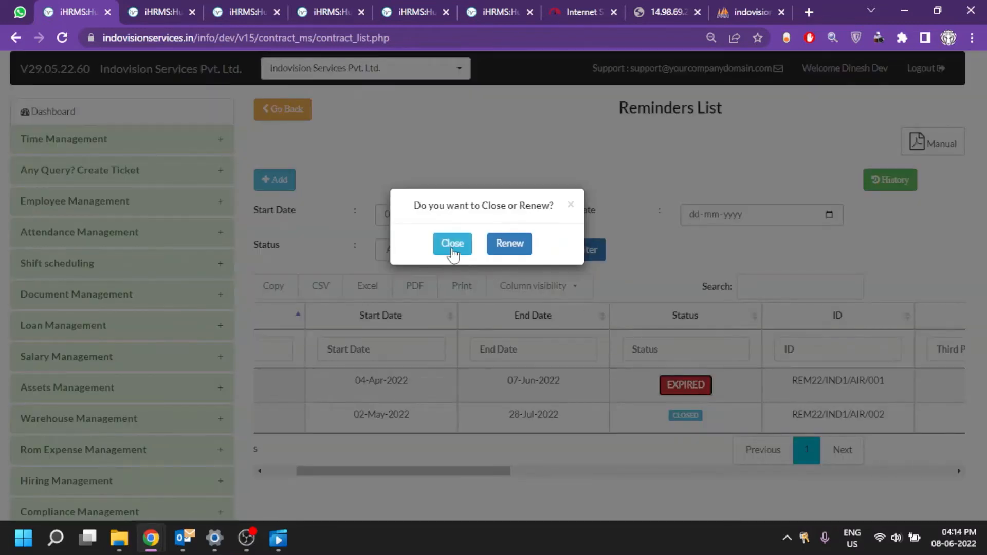
click(510, 255)
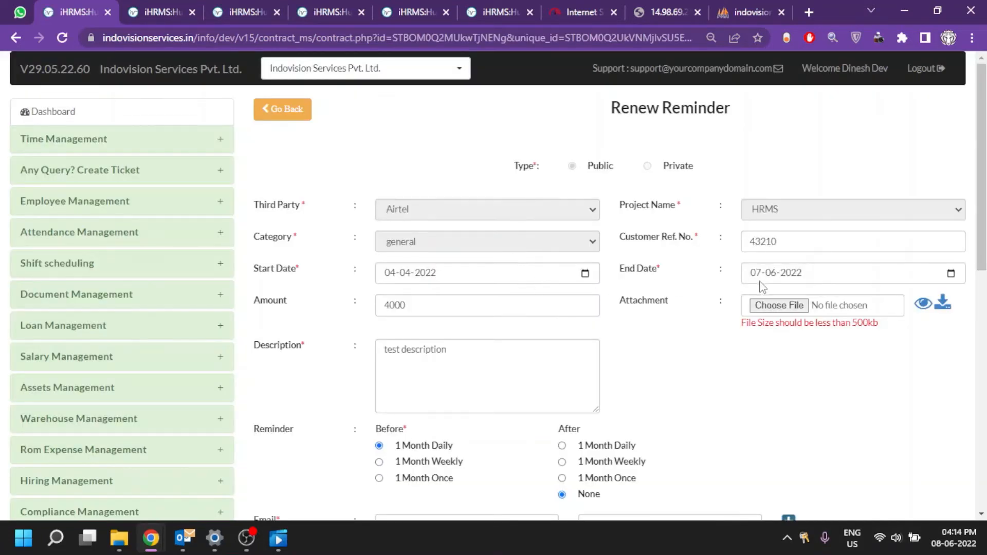
click(761, 274)
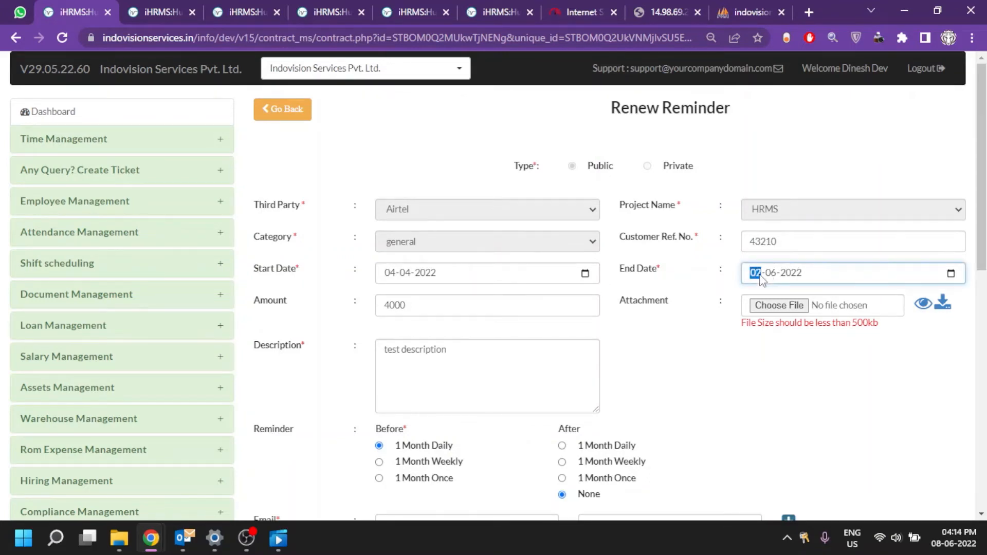
text(9-07)
click(659, 344)
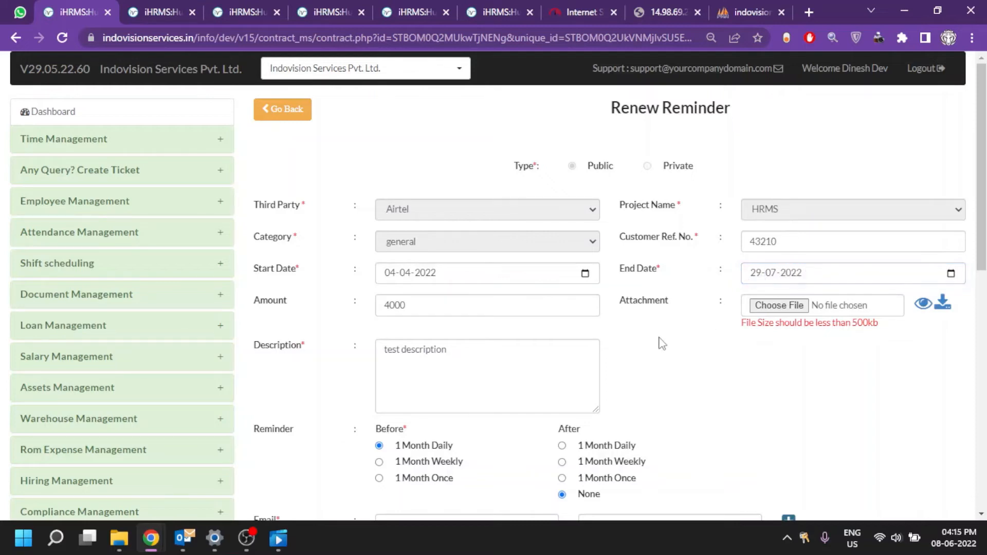
scroll(661, 355, down, 4)
scroll(661, 358, up, 1)
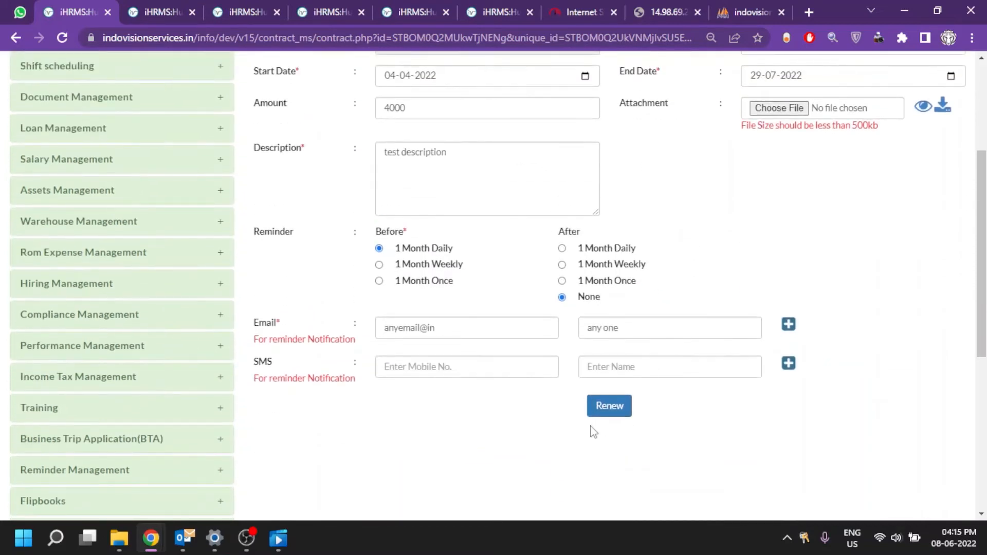
click(603, 406)
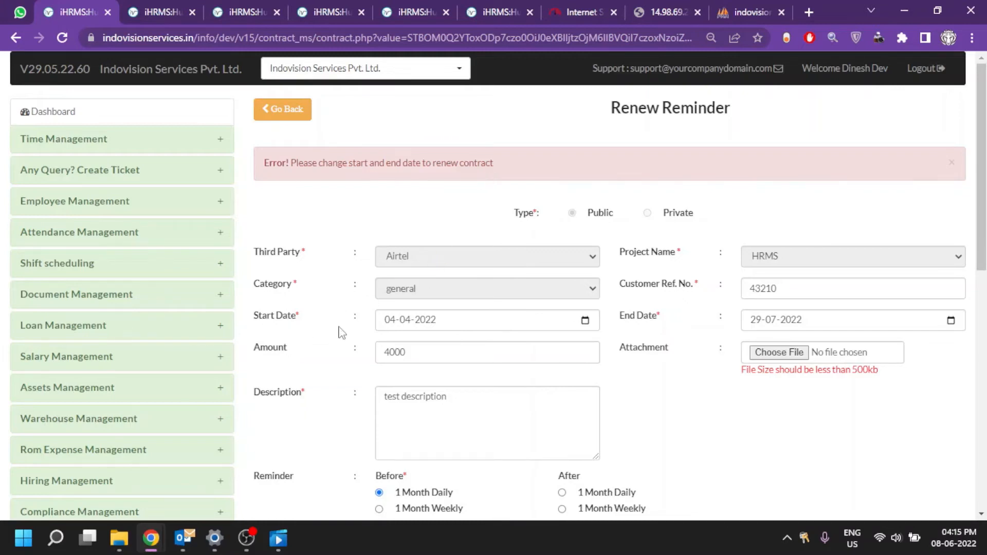
- Set the renewal's start date to 08-06-2022 and submit the renewal of the Airtel reminder
click(392, 322)
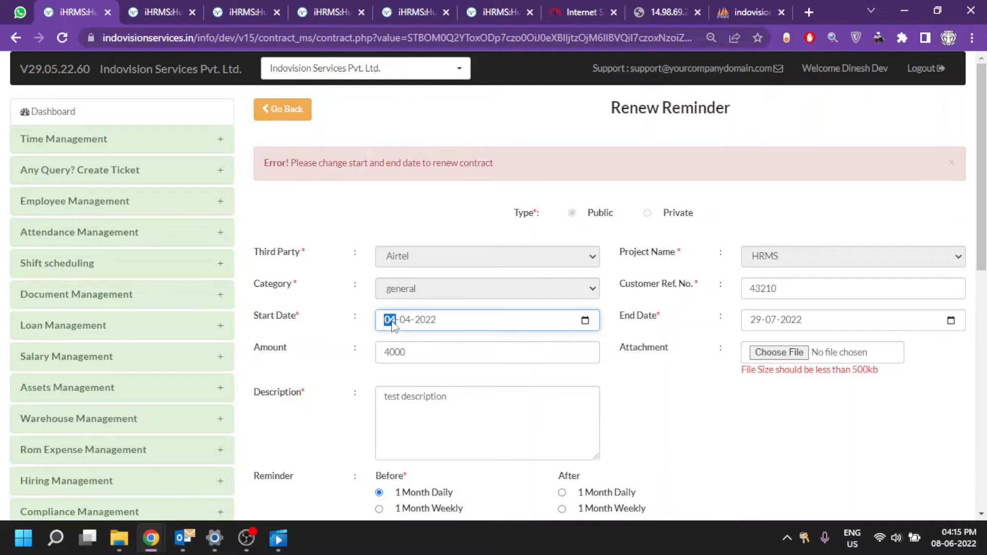
text(08-06)
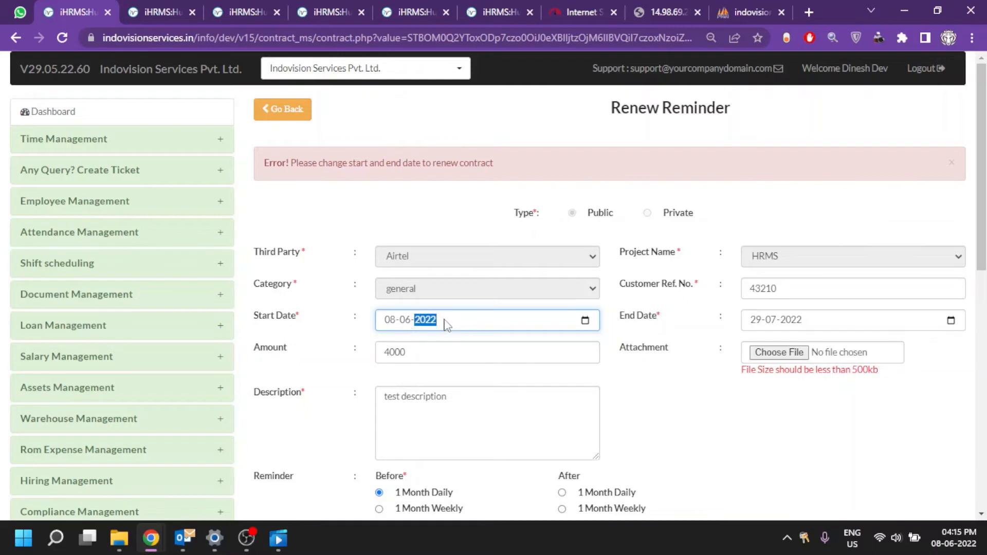
click(585, 321)
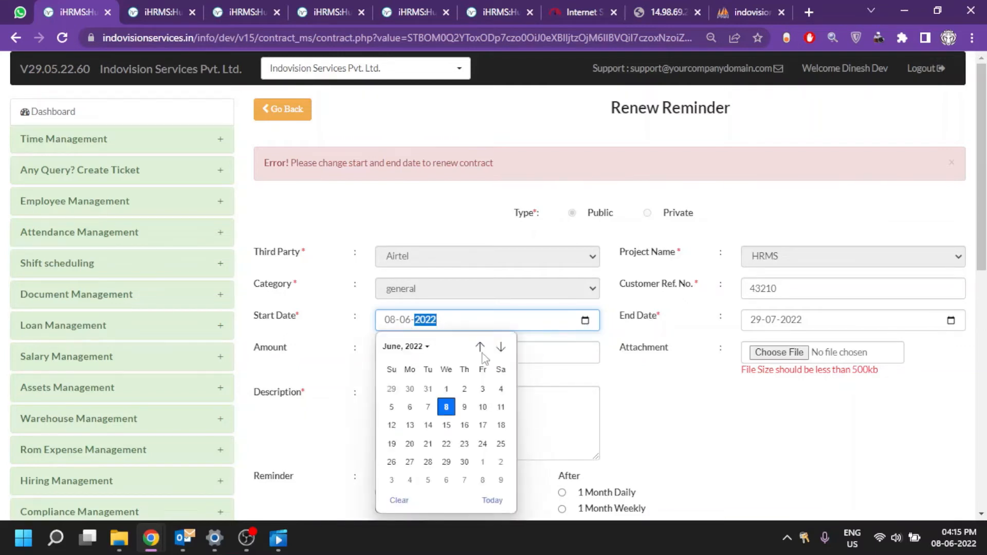
click(614, 366)
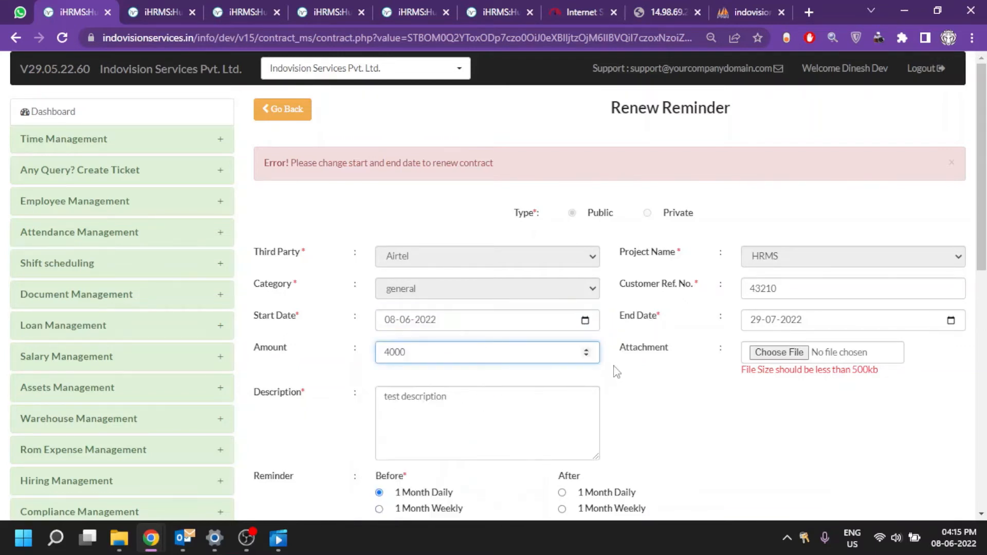
click(617, 371)
scroll(617, 372, down, 5)
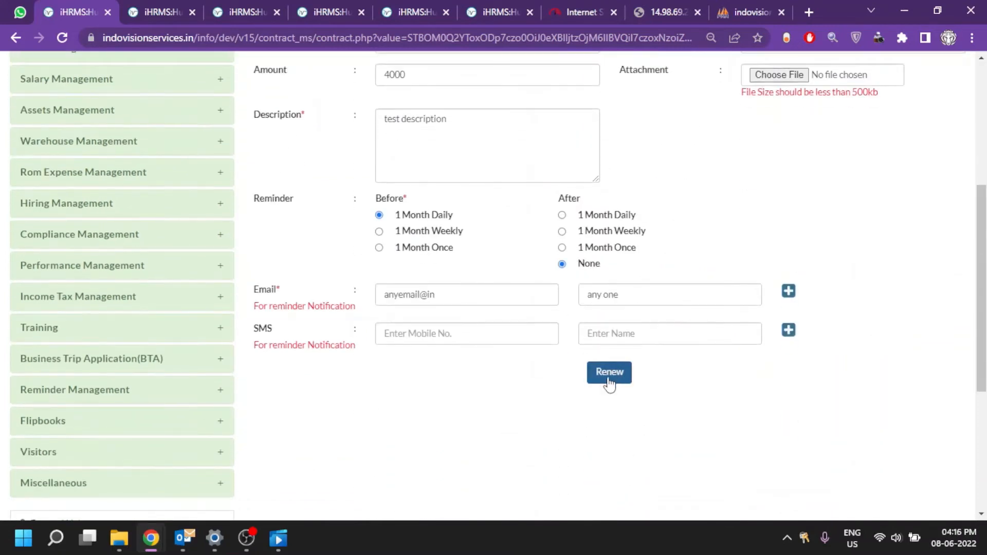
click(608, 375)
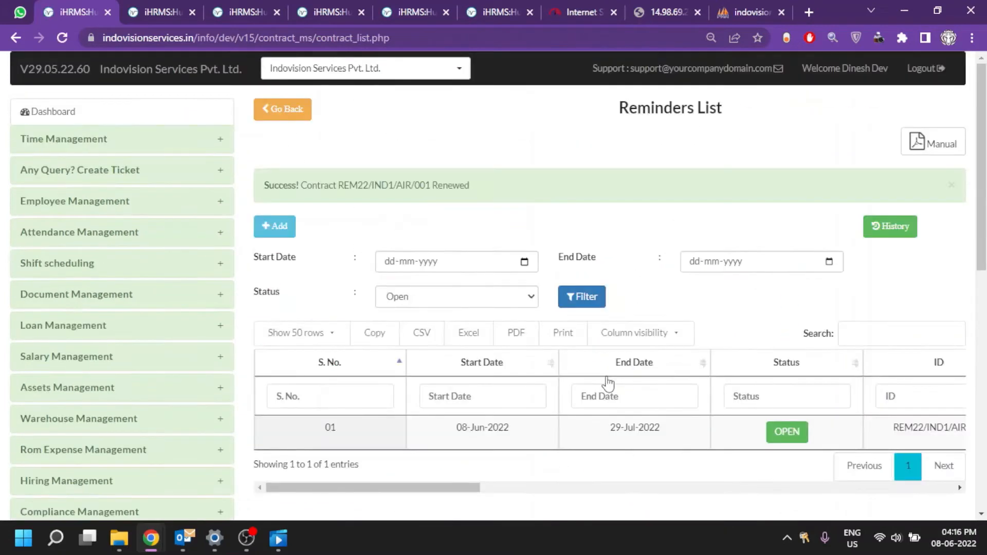
triple_click(464, 202)
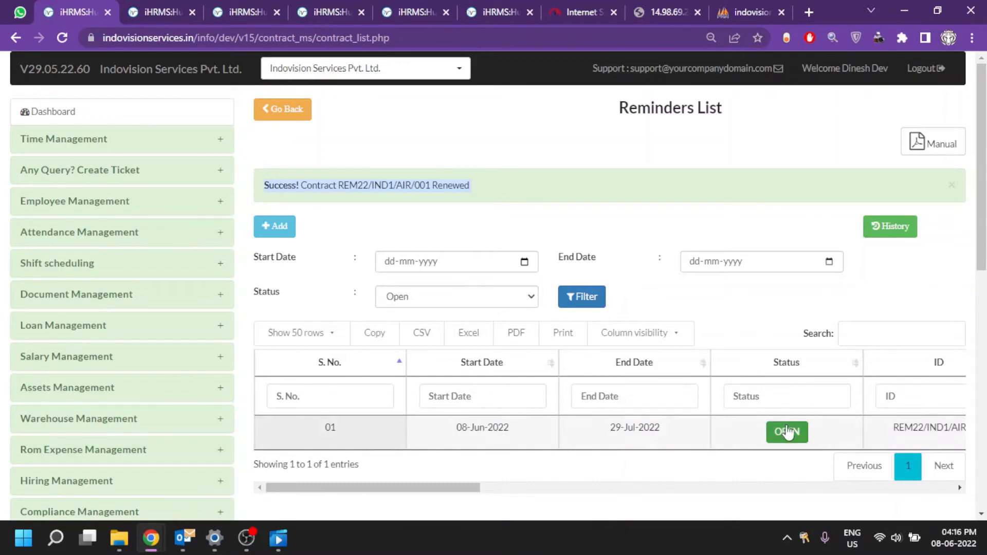
click(671, 448)
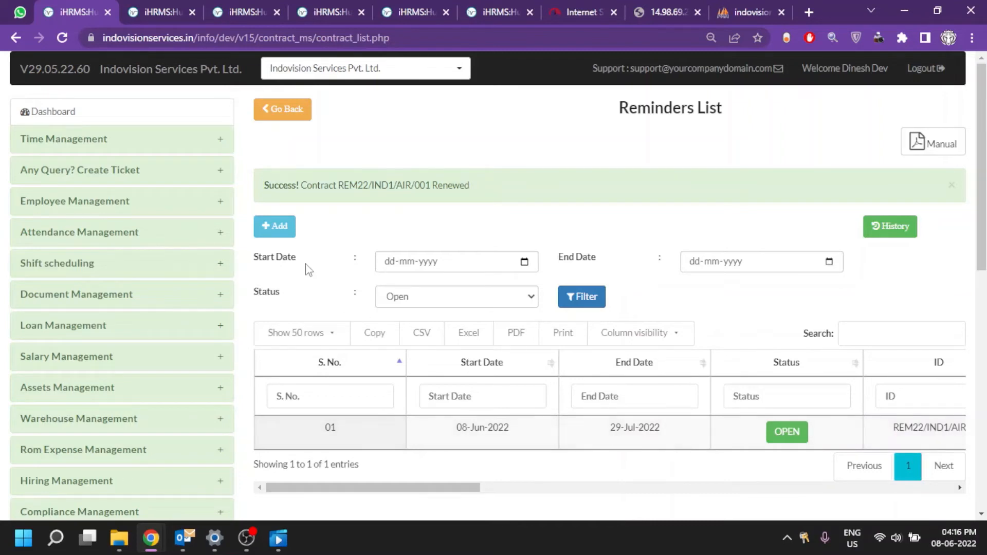
- Start a new private reminder and enter the customer reference number
click(276, 236)
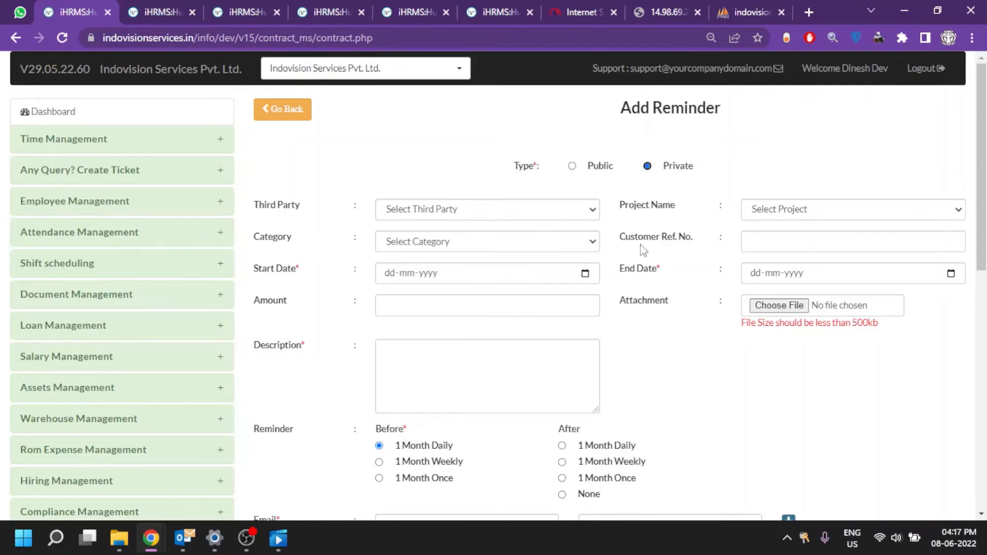
click(776, 247)
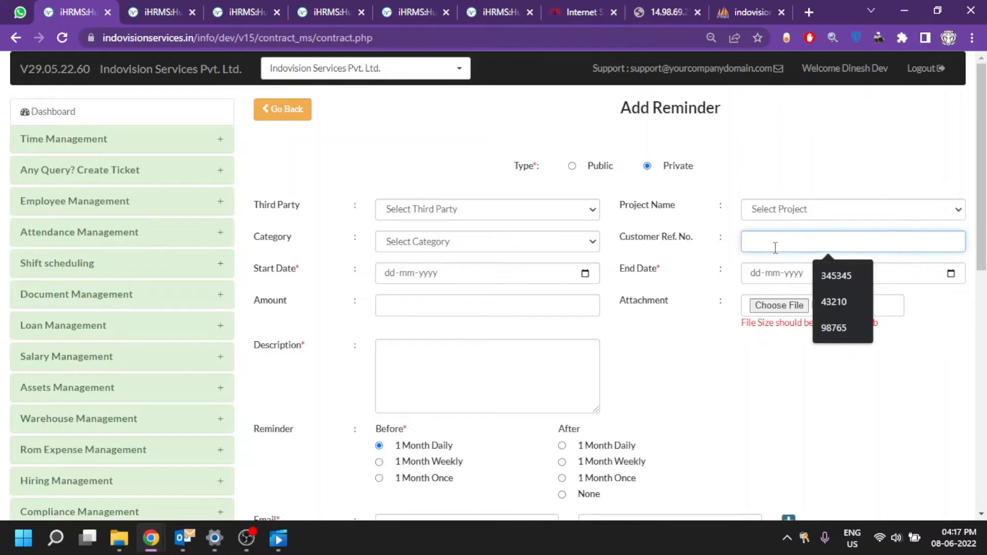
text(7788zx)
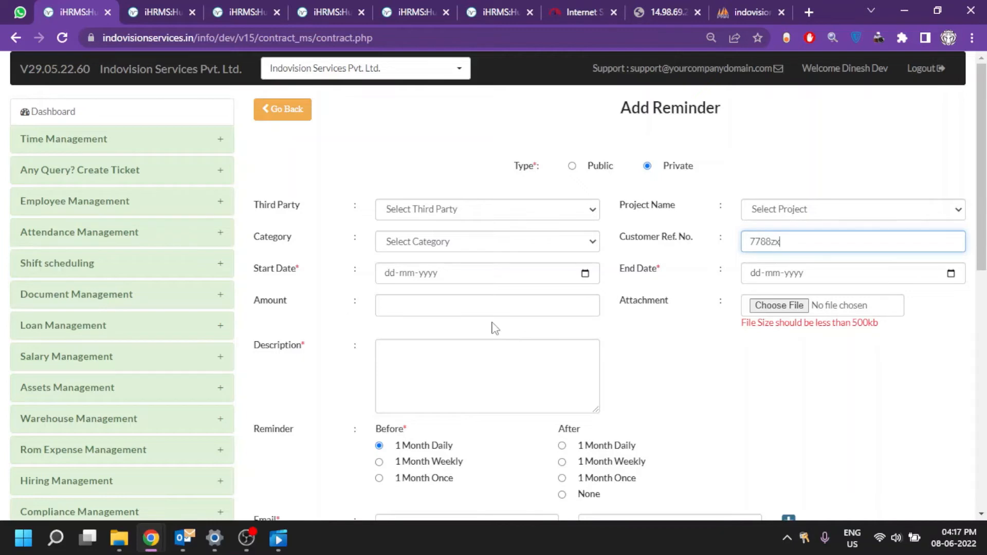
- Set the private reminder's start date to 01-06-2022 and its end date to 01-08-2022
click(586, 274)
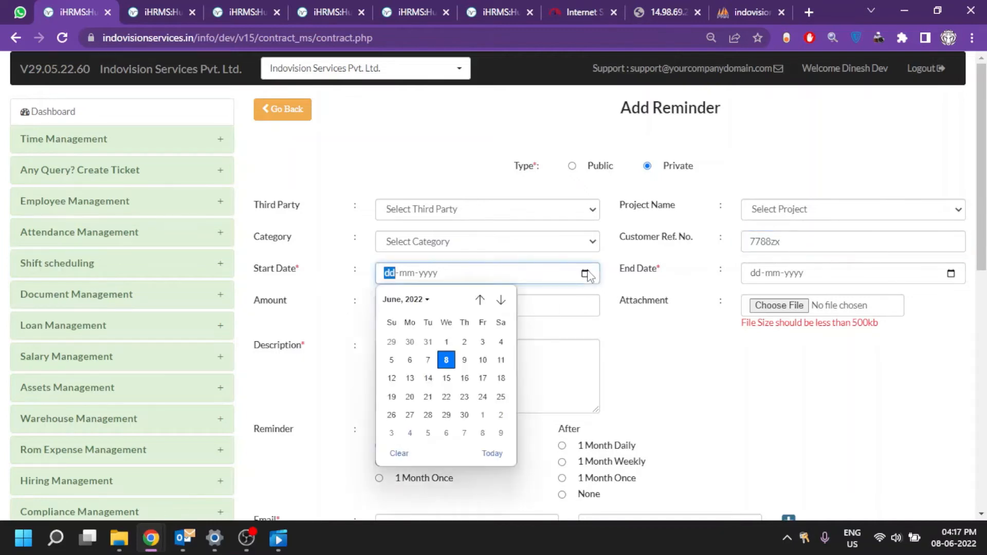
click(447, 343)
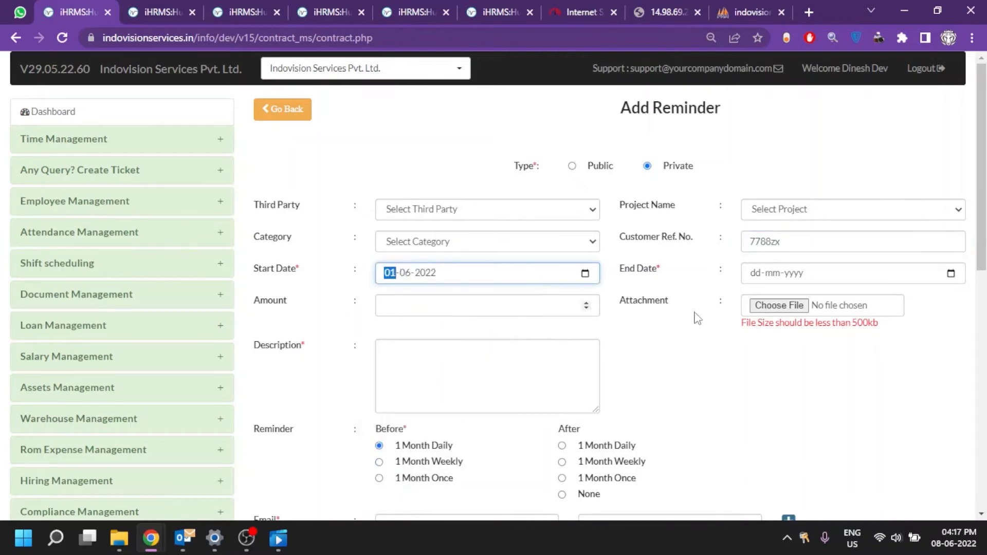
click(950, 274)
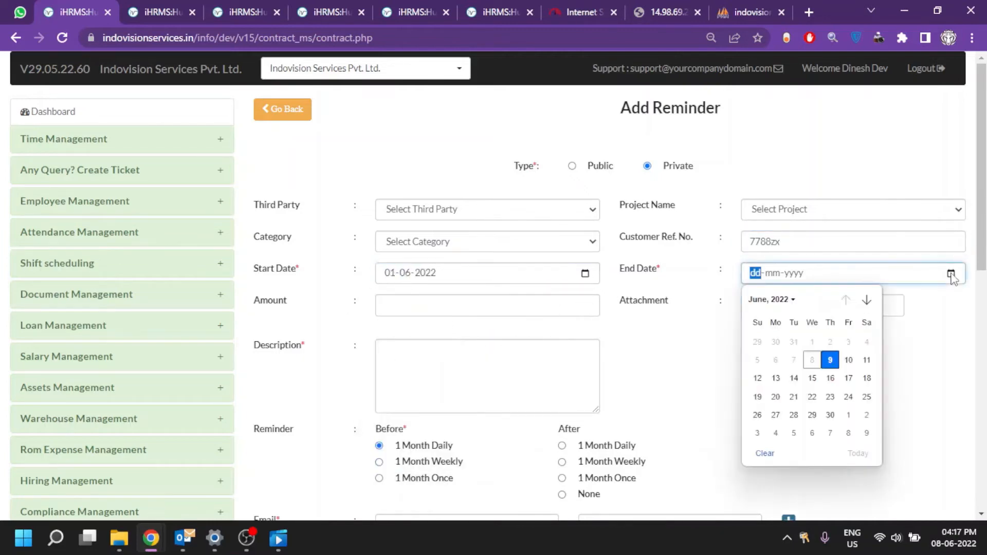
click(867, 300)
click(867, 300)
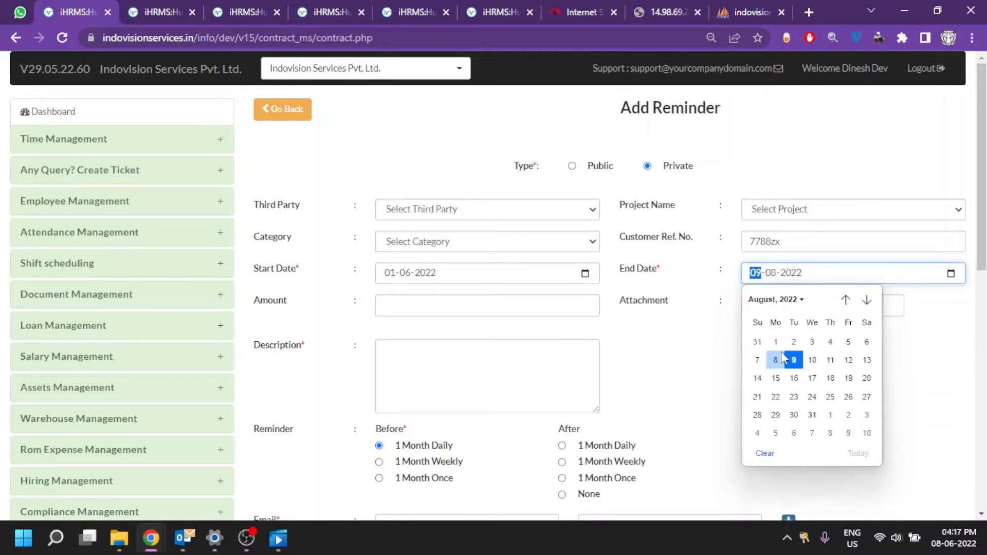
click(776, 342)
click(672, 360)
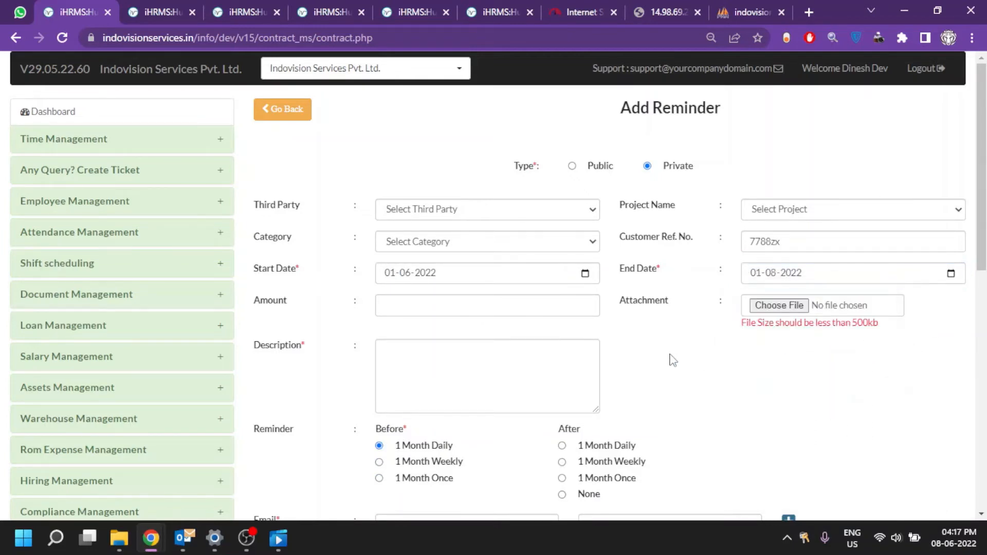
- Enter "test description" as the description and set the reminders to 1 Month Weekly before and 1 Month Daily after
click(409, 358)
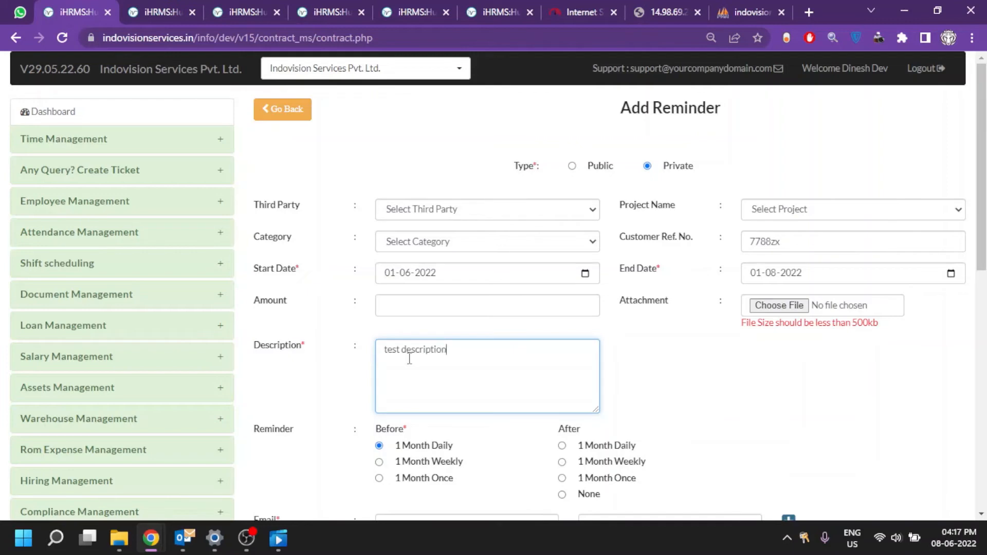
click(492, 334)
scroll(490, 335, down, 2)
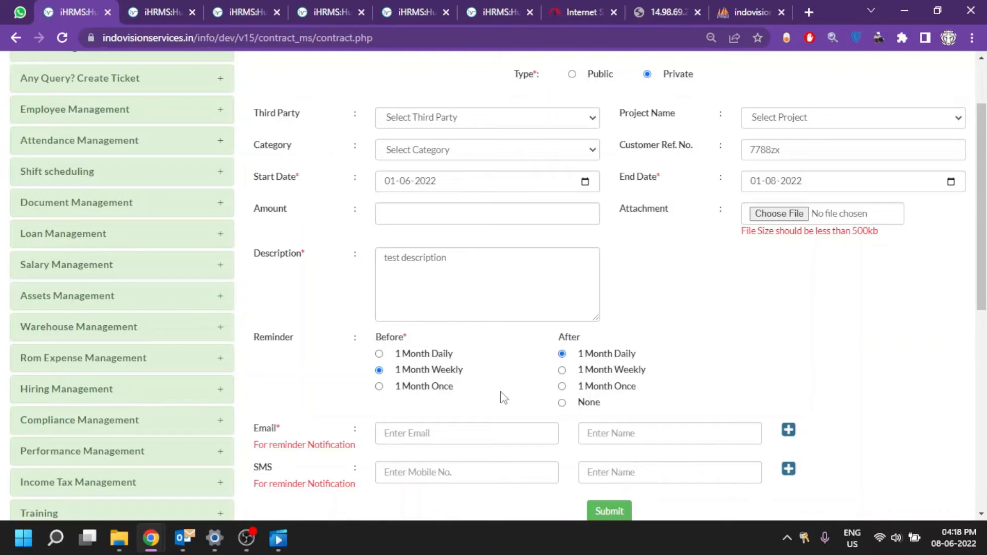
- Fill in the notification contact's email and name, and submit the private reminder
click(434, 432)
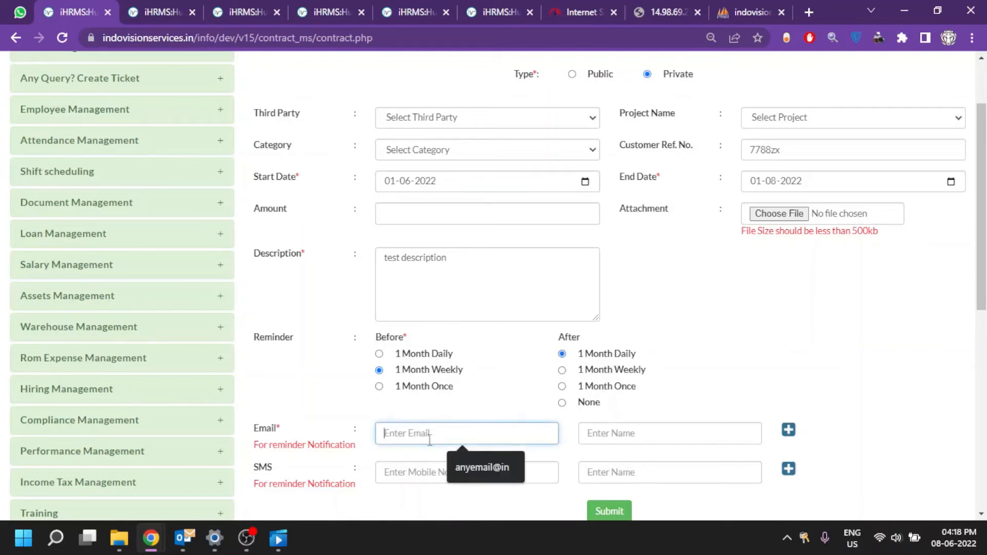
click(494, 470)
click(602, 434)
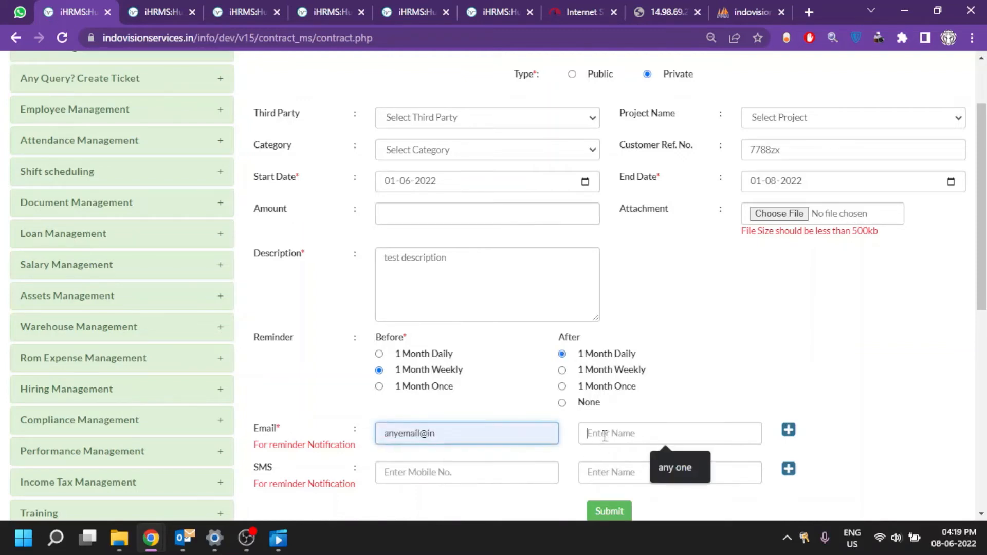
click(671, 469)
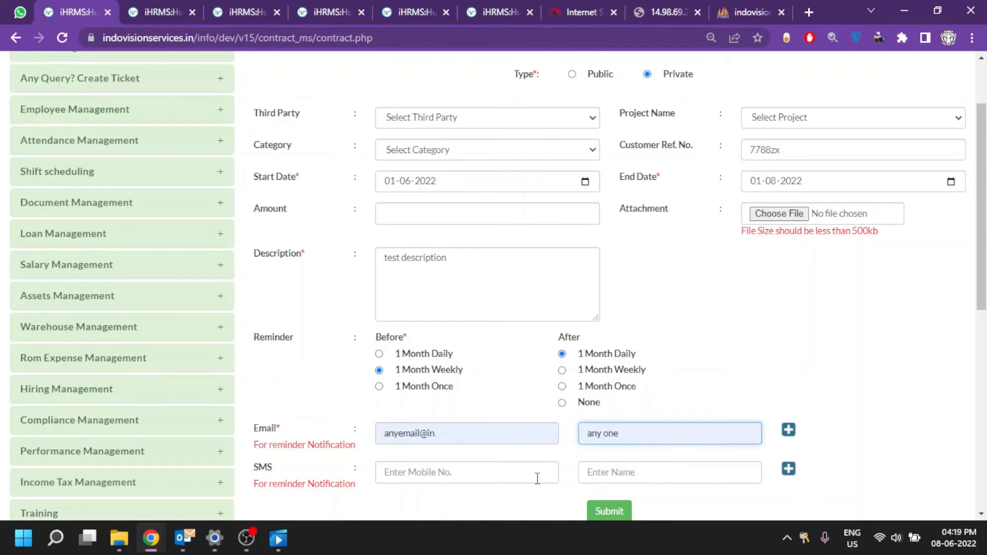
scroll(537, 478, down, 1)
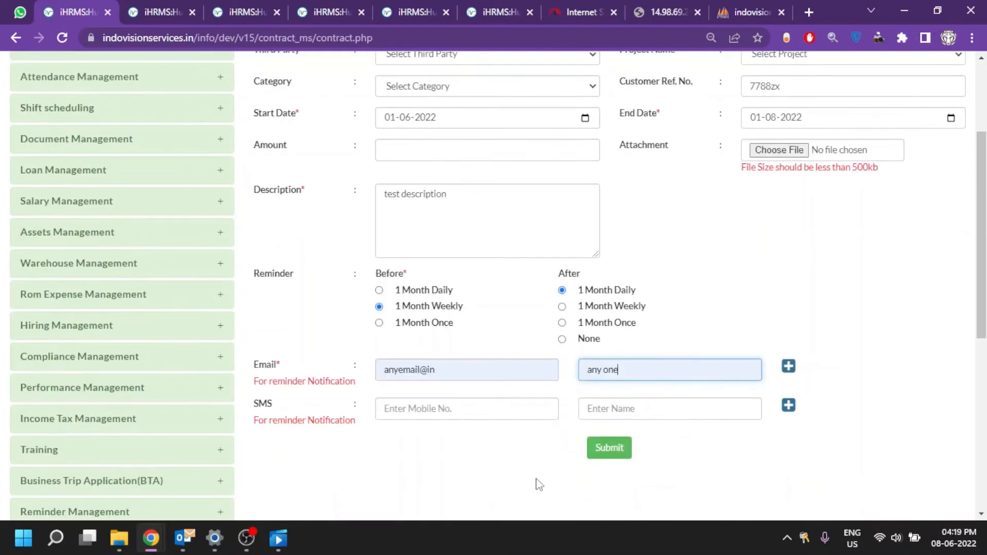
click(603, 451)
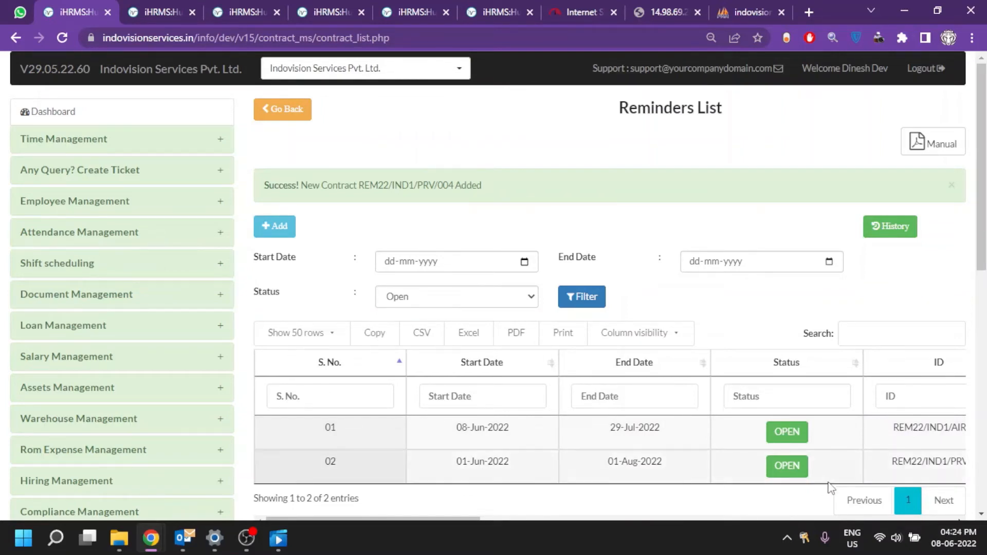
- Open the newly added private reminder's details, review them down to the end date, and return to the Reminders List
scroll(831, 488, right, 3)
scroll(831, 487, right, 3)
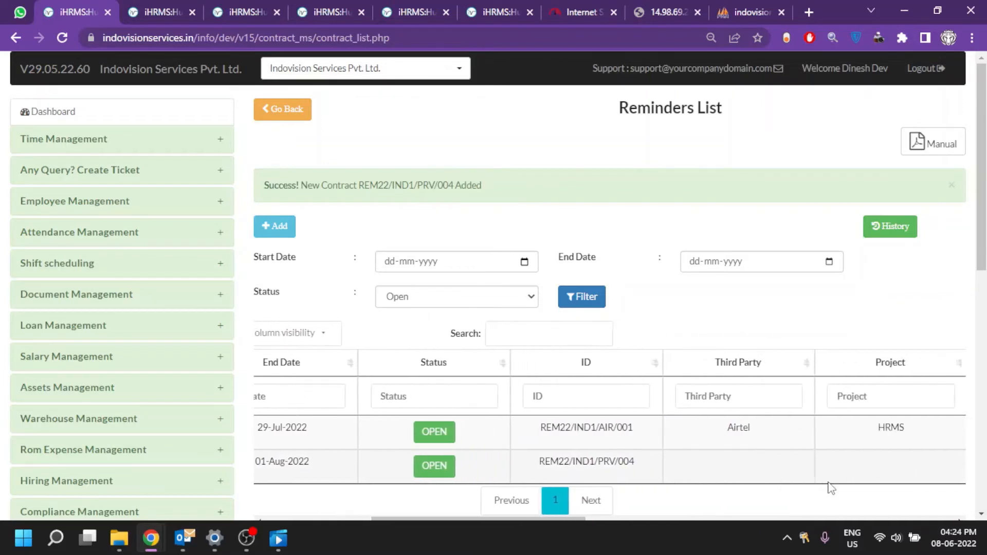
scroll(825, 487, right, 5)
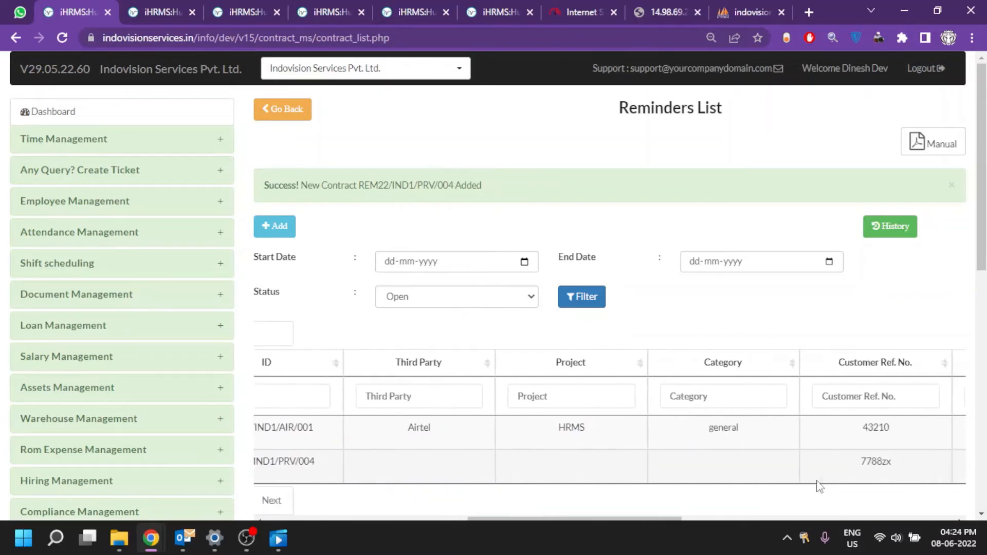
scroll(820, 487, right, 5)
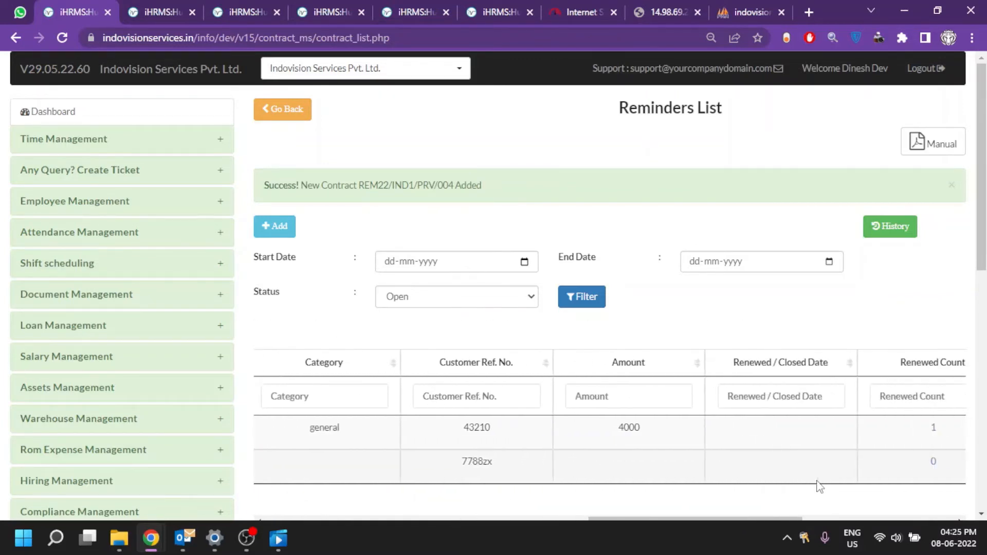
scroll(820, 487, right, 5)
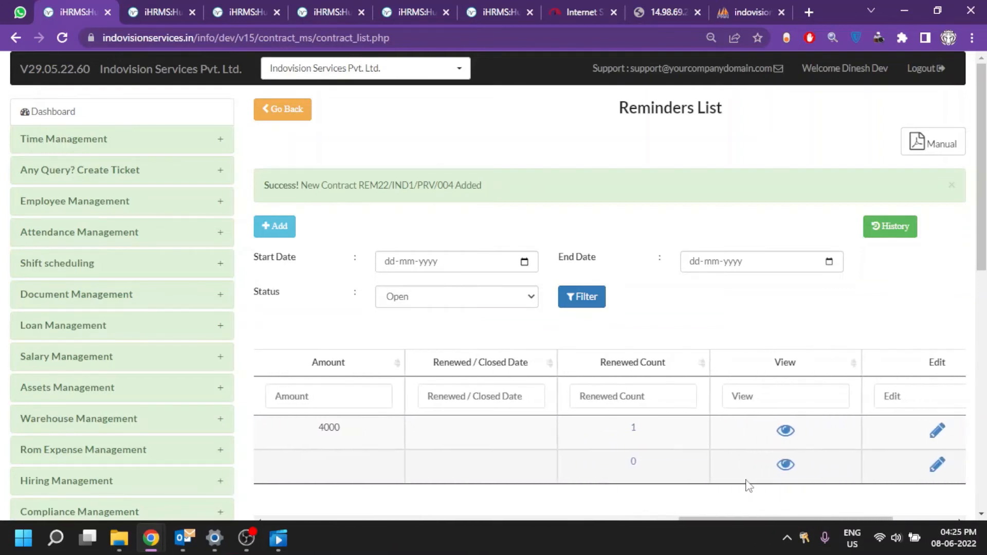
scroll(749, 486, right, 3)
scroll(749, 486, right, 2)
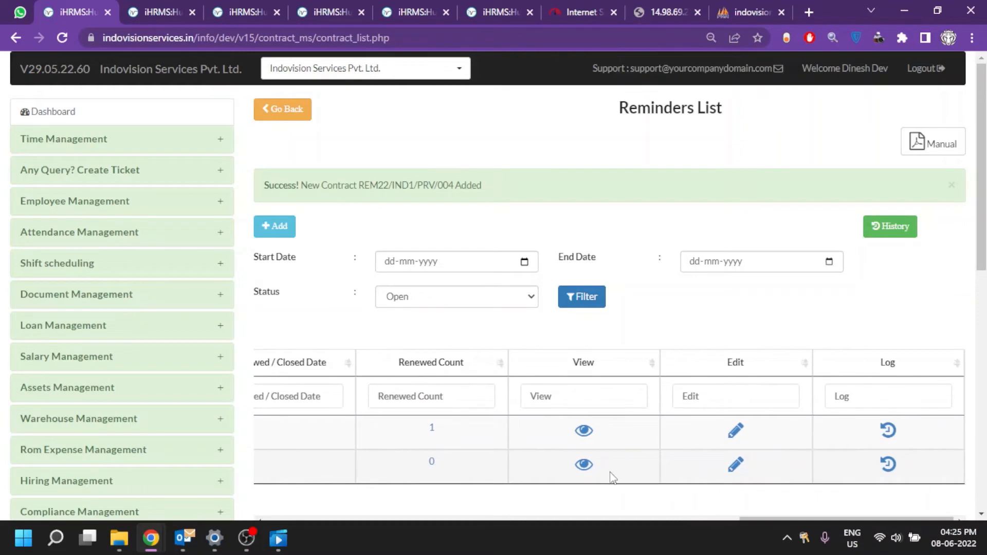
click(584, 466)
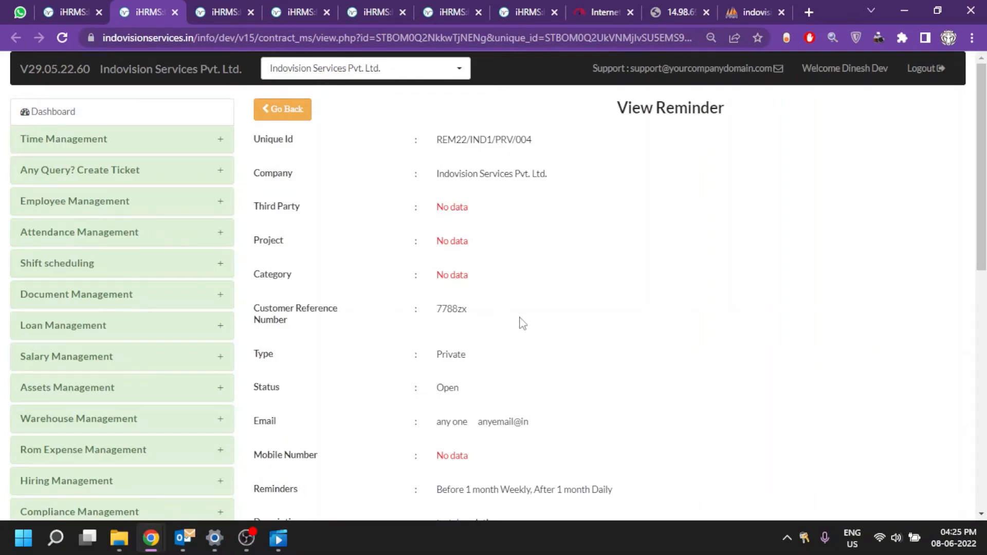
scroll(624, 400, down, 2)
scroll(626, 401, down, 2)
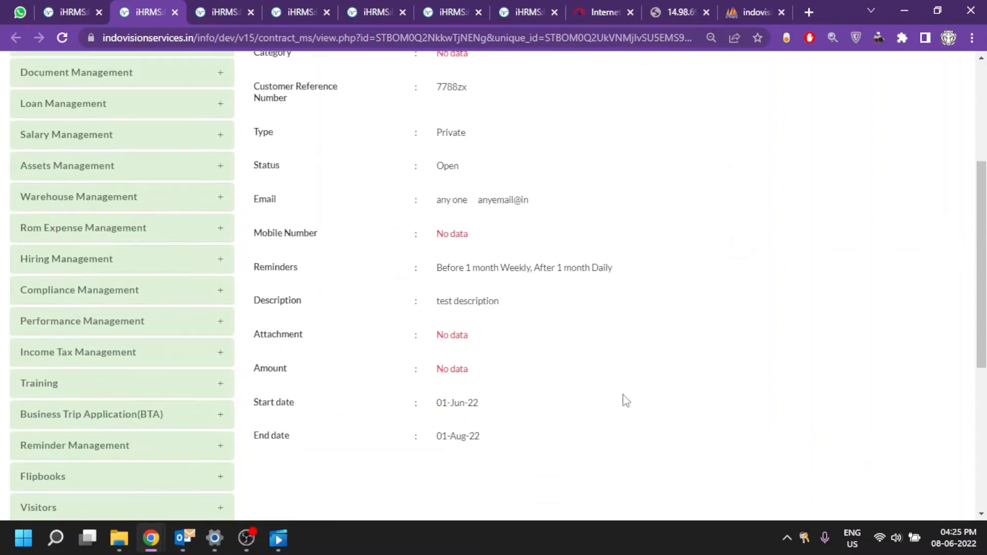
key(ctrl+shift+Tab)
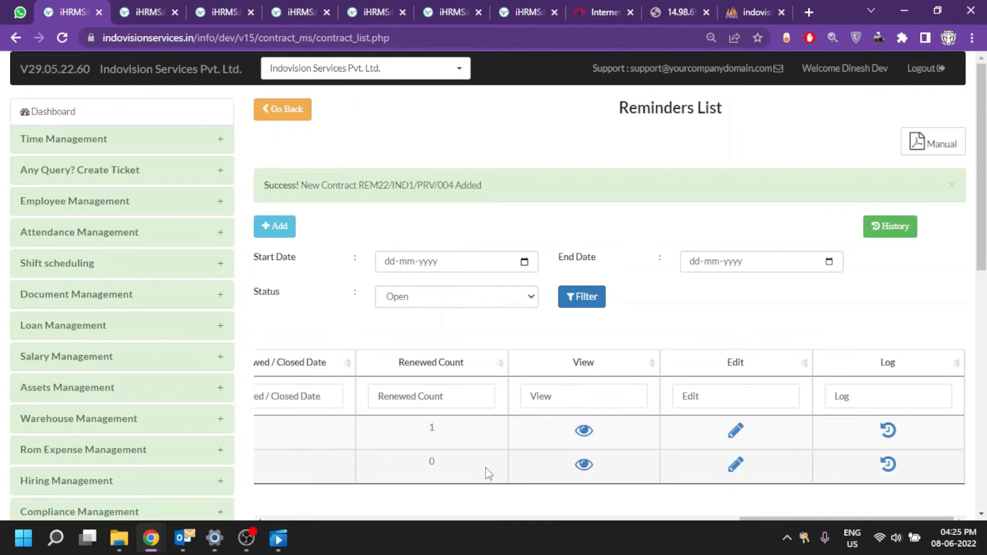
- Open the renewal history of the Airtel reminder from its renewed count and examine its dates, status and renewed date
scroll(488, 472, left, 1)
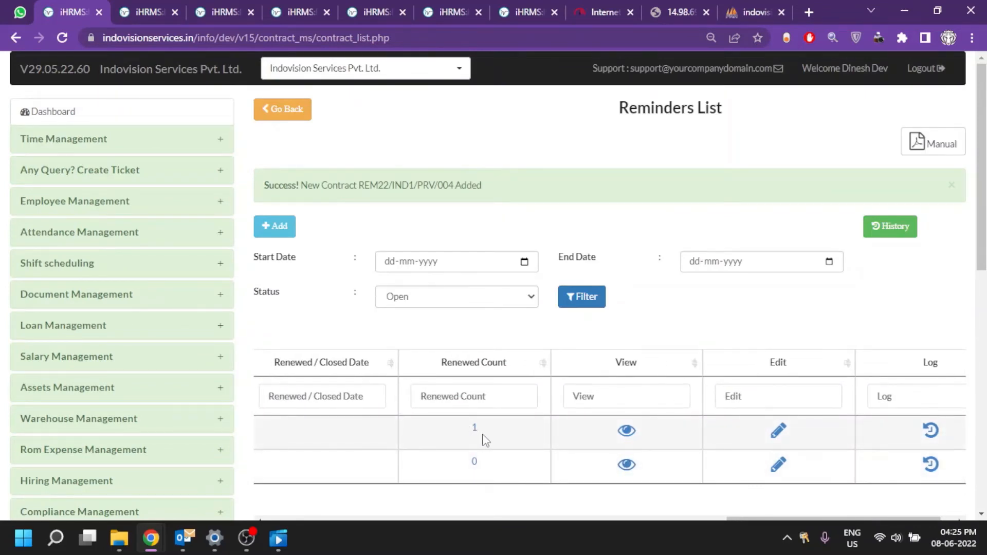
scroll(447, 438, left, 10)
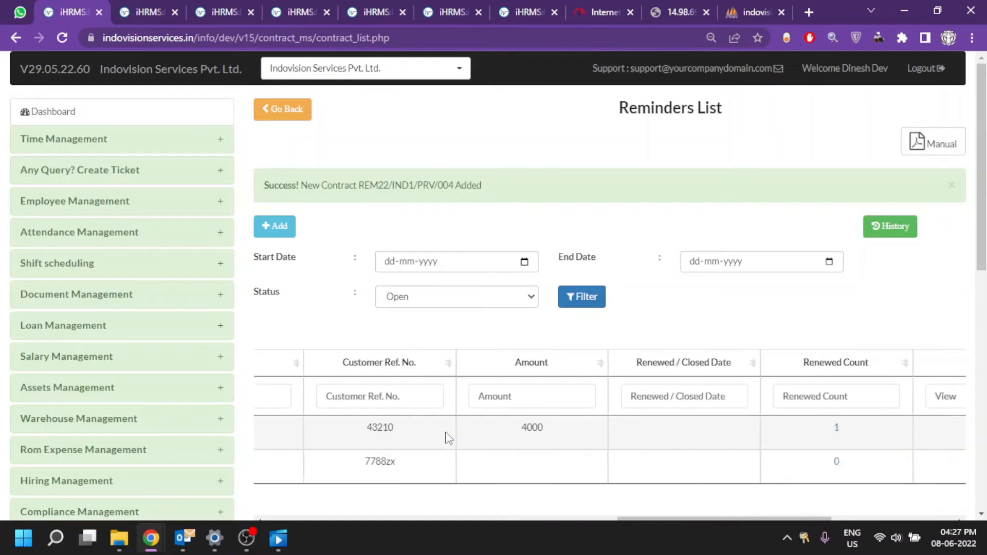
scroll(447, 438, left, 8)
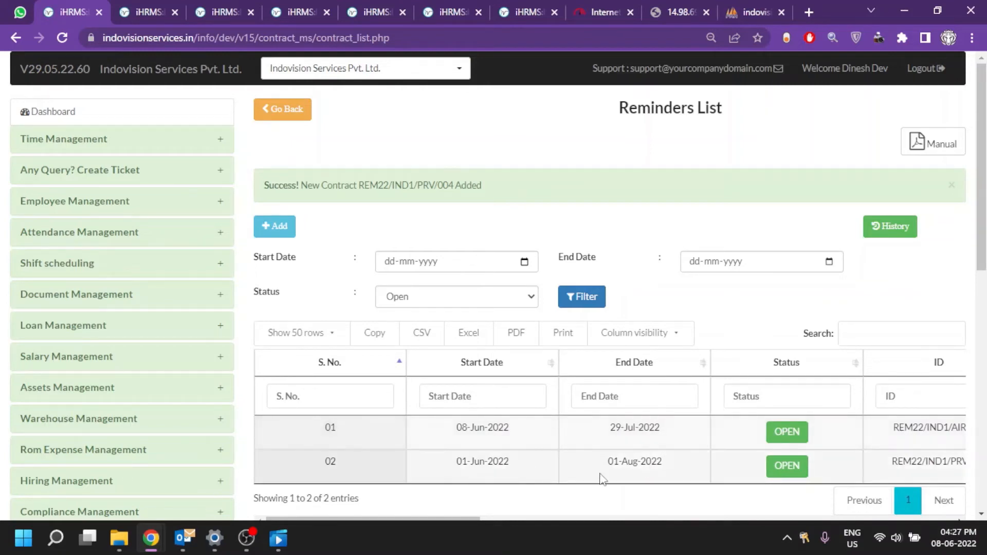
scroll(695, 443, right, 10)
scroll(696, 443, right, 10)
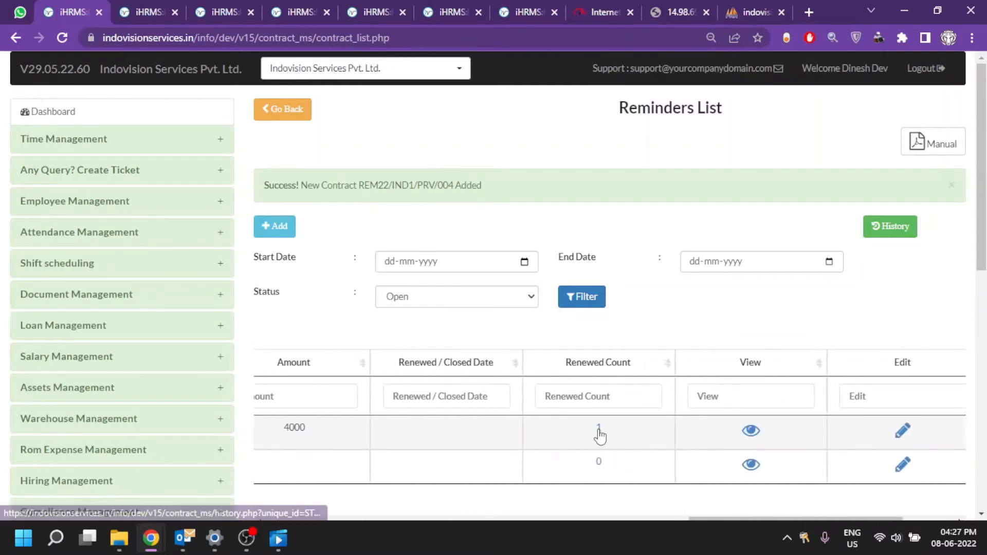
click(599, 429)
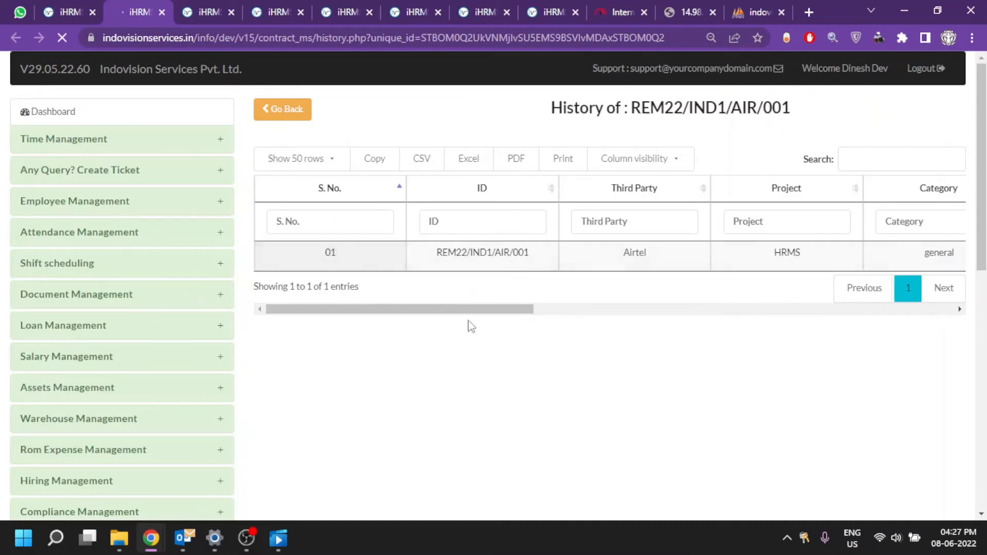
drag(476, 313, 838, 327)
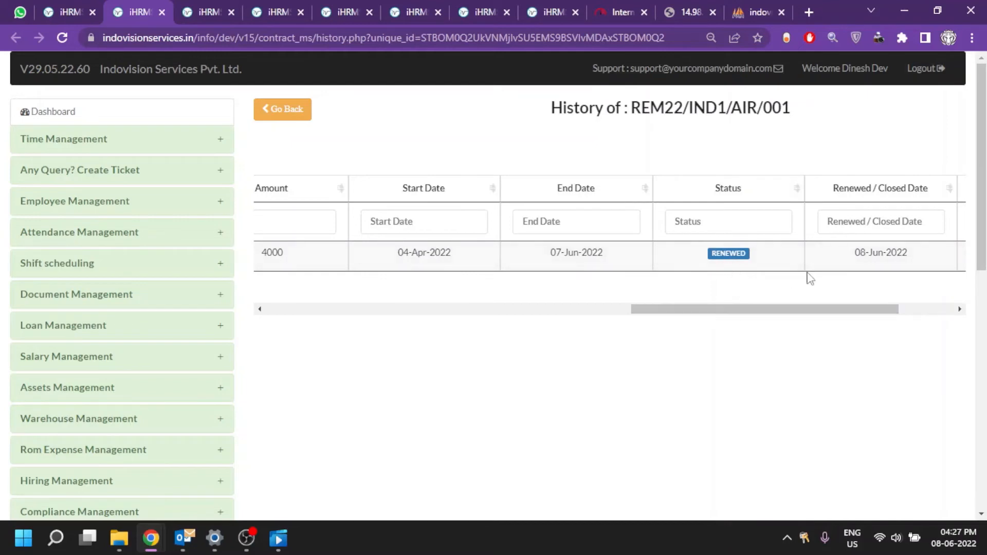
drag(817, 309, 899, 317)
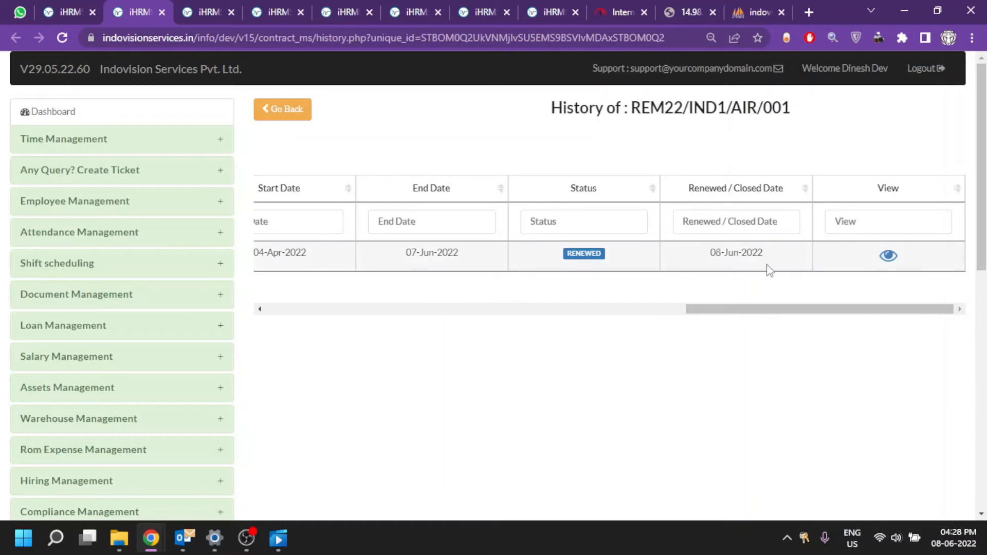
- View the full details of the renewed Airtel entry in the history, down to its end date, and return to the Reminders List
click(889, 255)
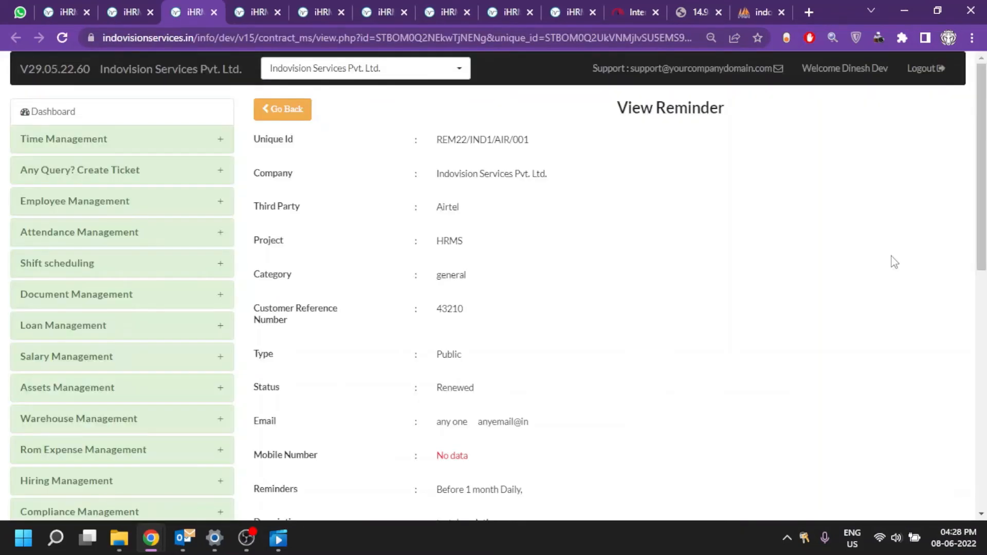
scroll(636, 364, down, 2)
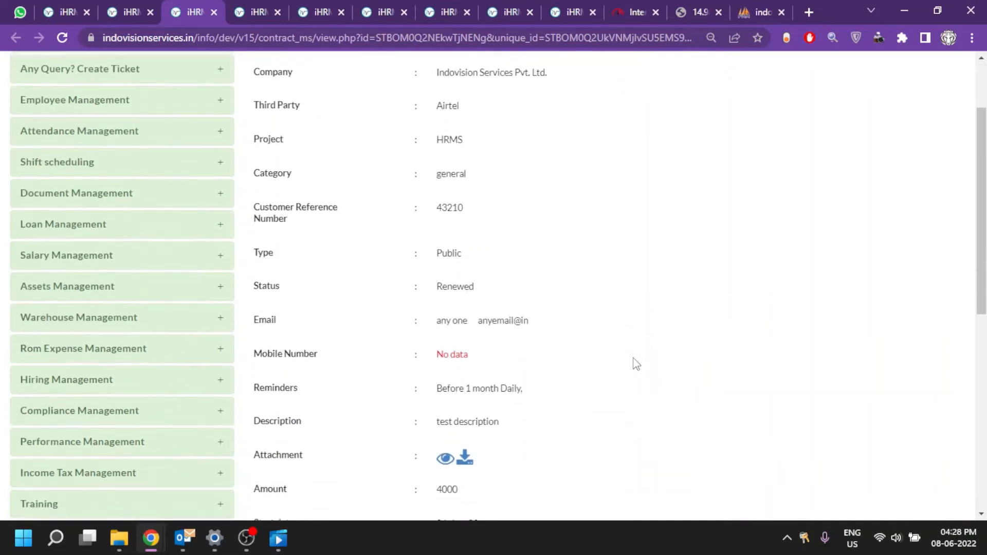
scroll(636, 364, down, 3)
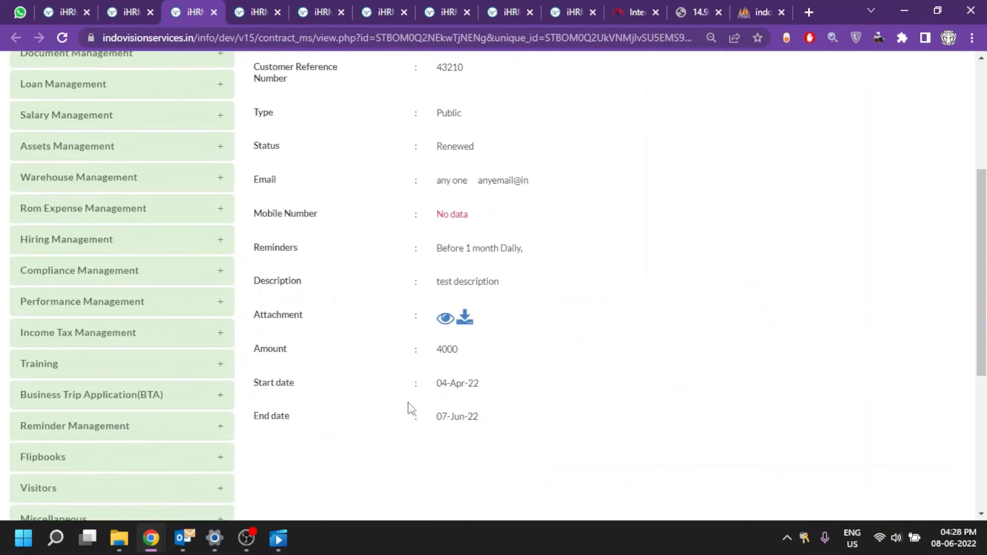
key(ctrl+shift+Tab)
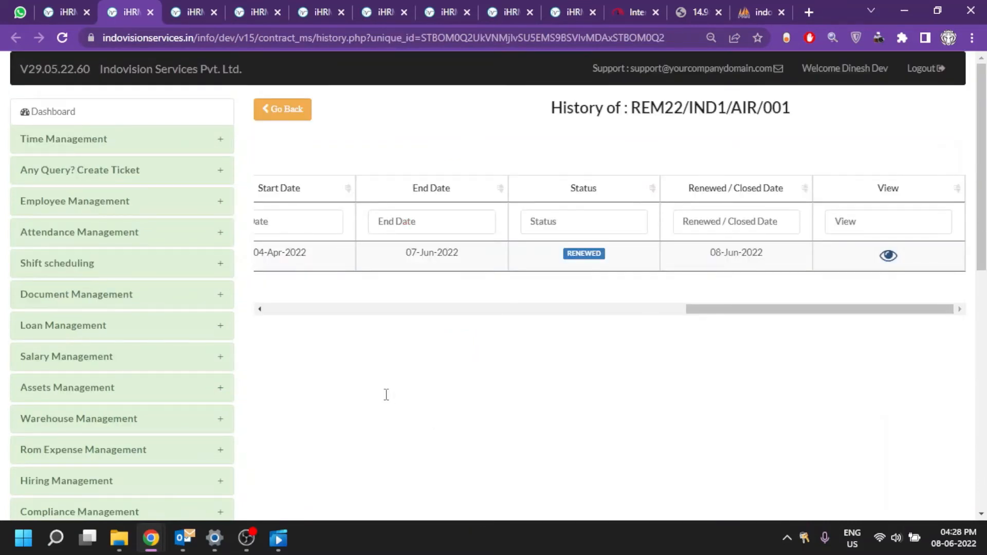
key(ctrl+shift+Tab)
scroll(420, 438, down, 1)
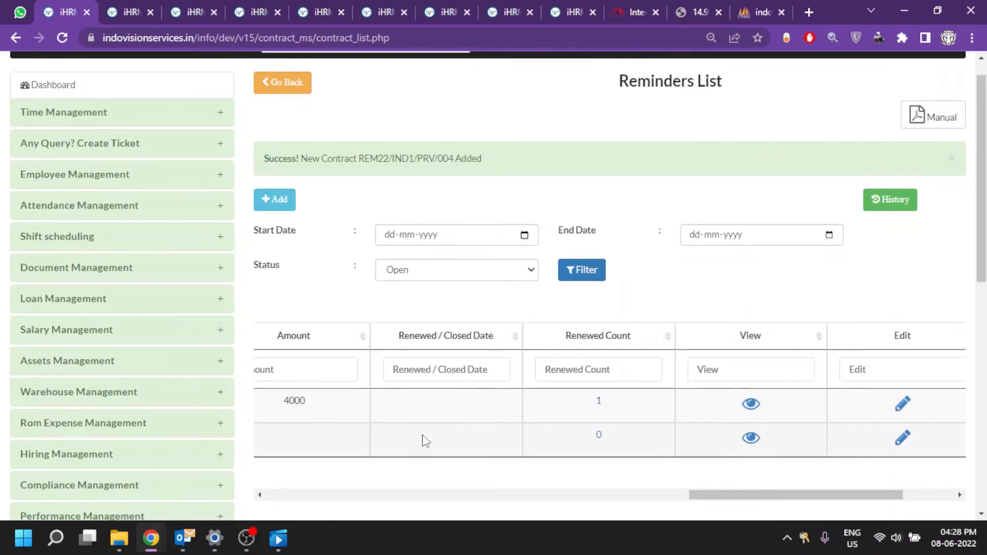
- Open the private reminder in the Reminders List for editing, review its form down to the notification contacts, and return without updating
scroll(425, 441, right, 3)
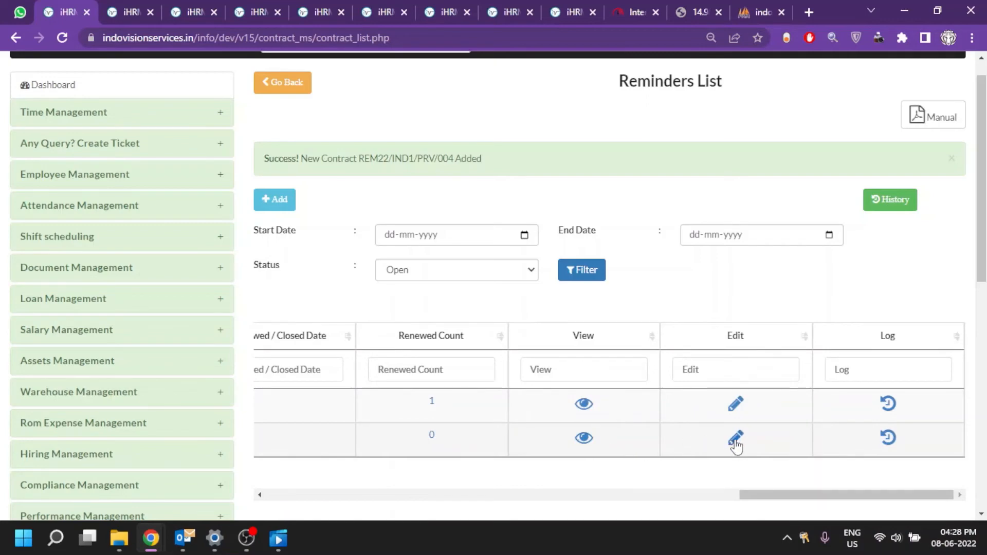
click(735, 441)
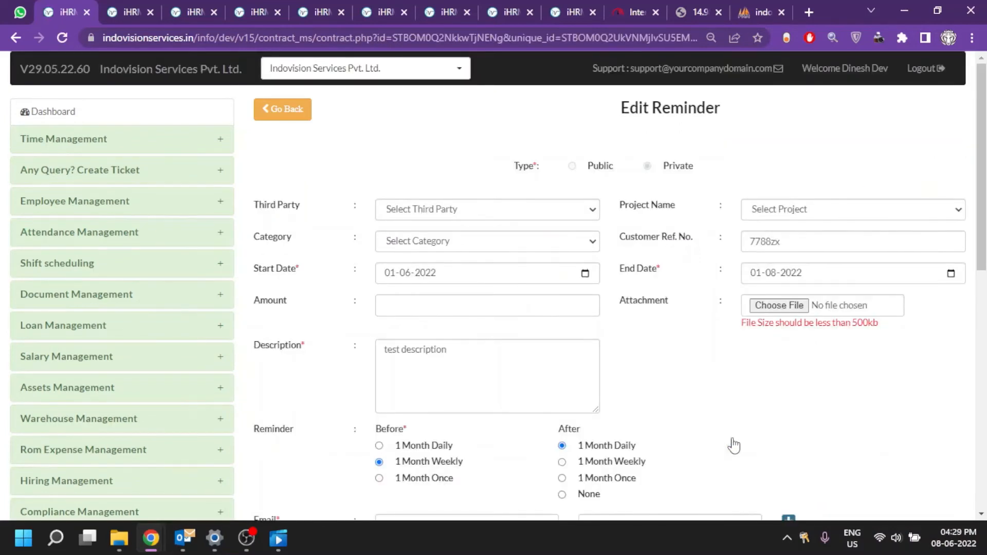
scroll(649, 419, down, 2)
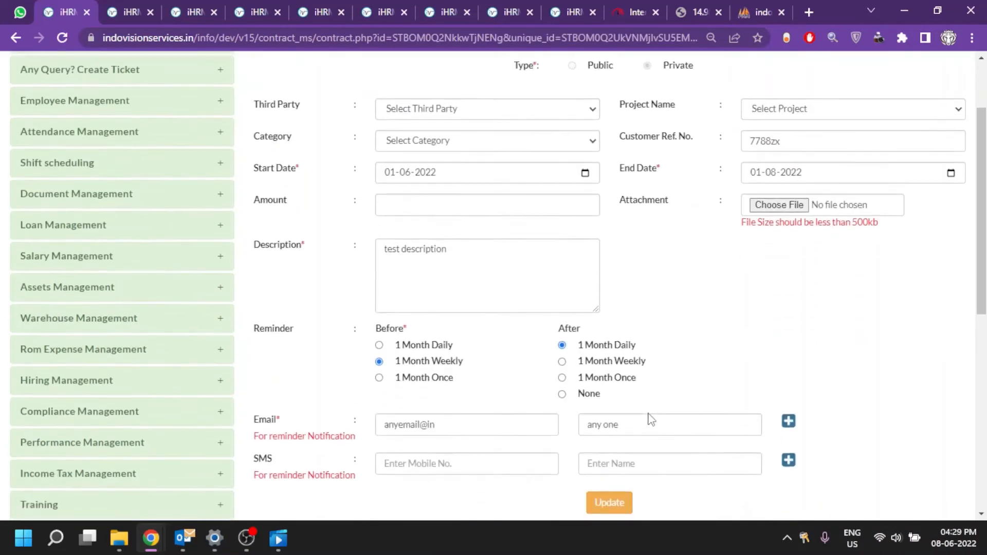
scroll(649, 419, down, 1)
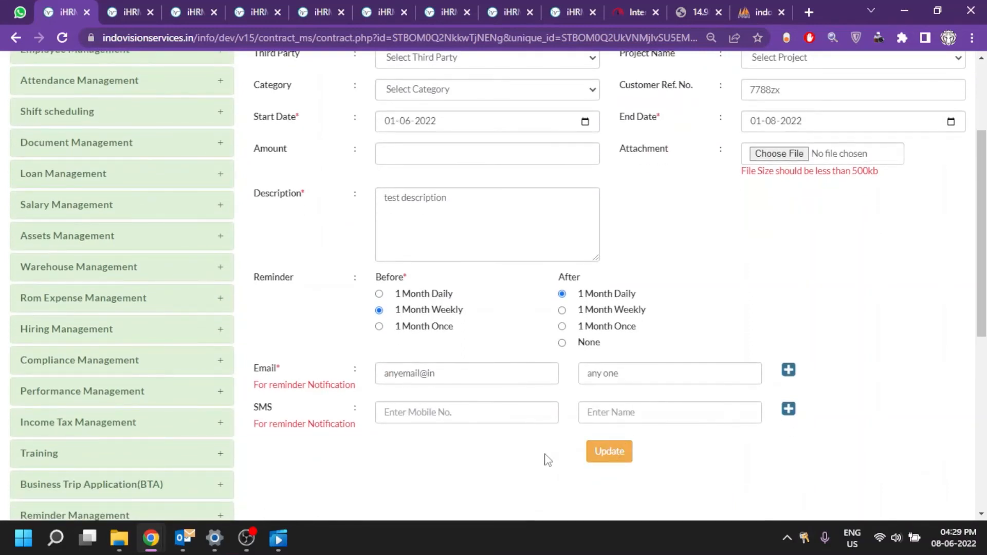
scroll(548, 461, up, 3)
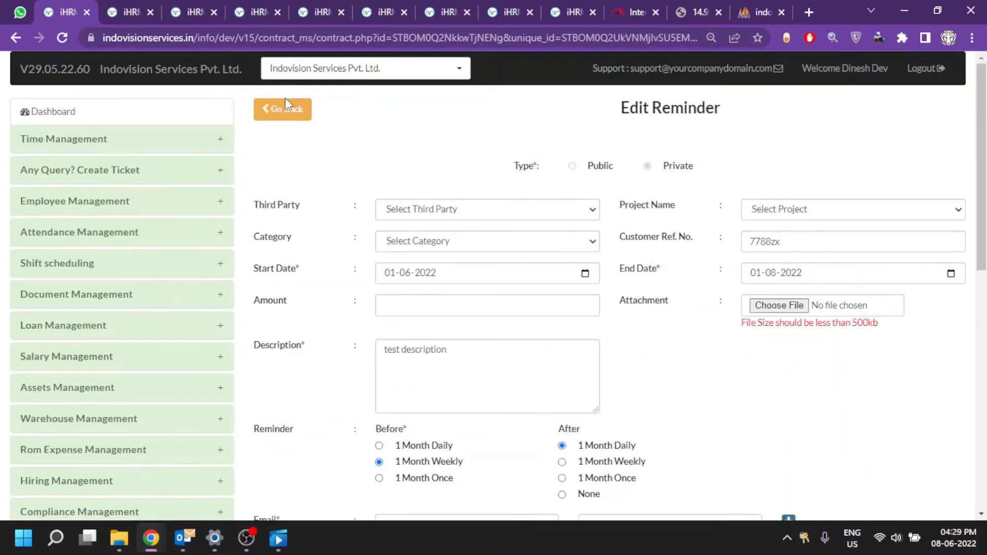
click(287, 112)
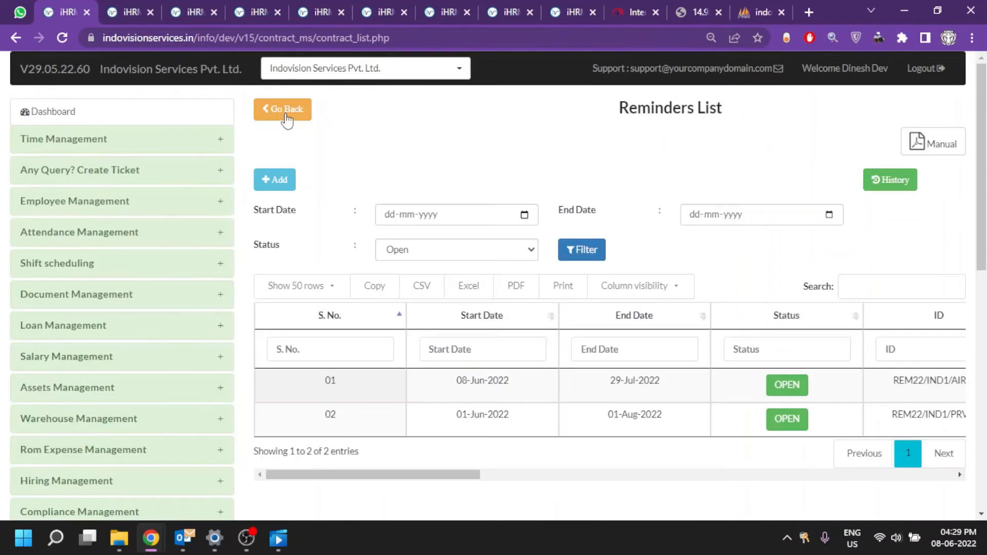
- Open the reminder History from the Reminders List, examine its amount, date and status columns, and return to the list
click(877, 186)
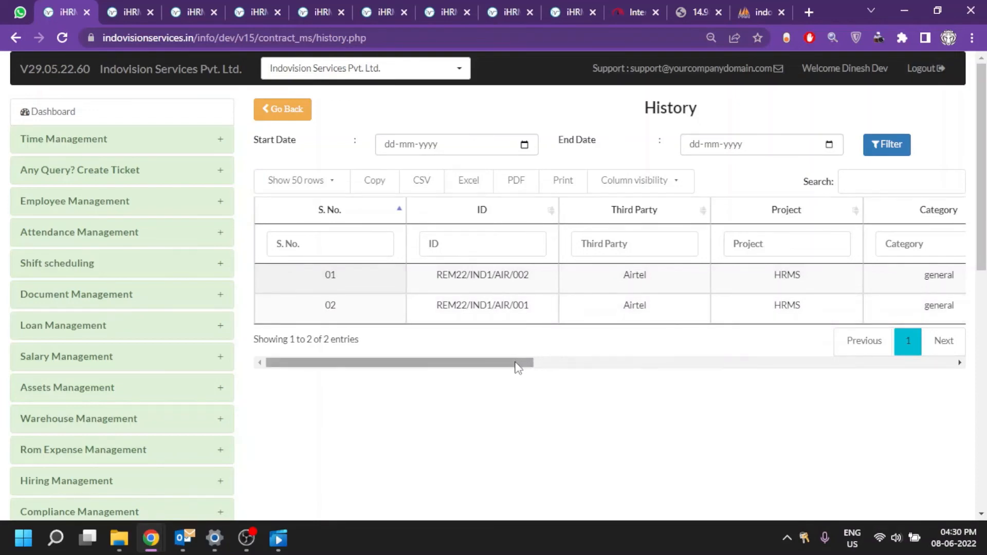
drag(516, 363, 848, 370)
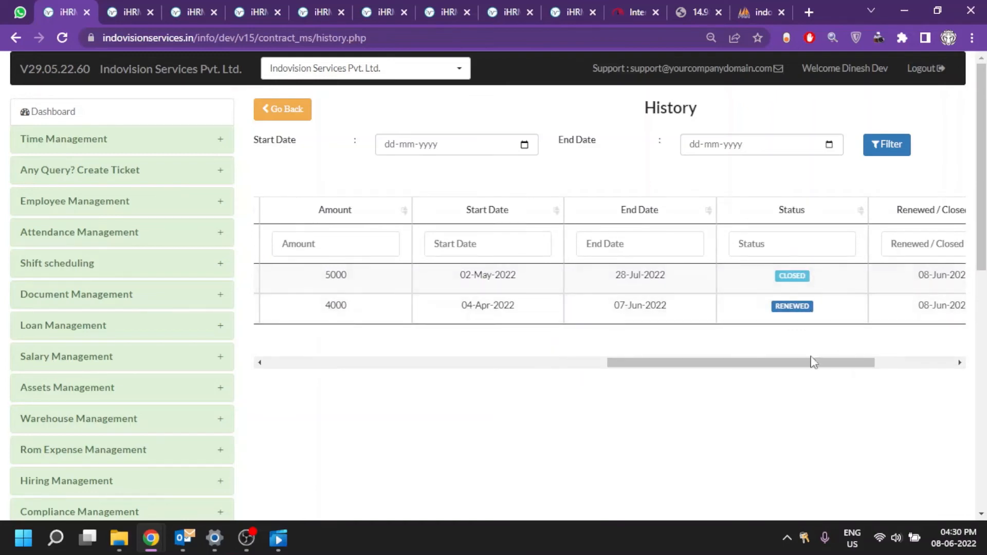
drag(807, 369, 412, 370)
click(283, 112)
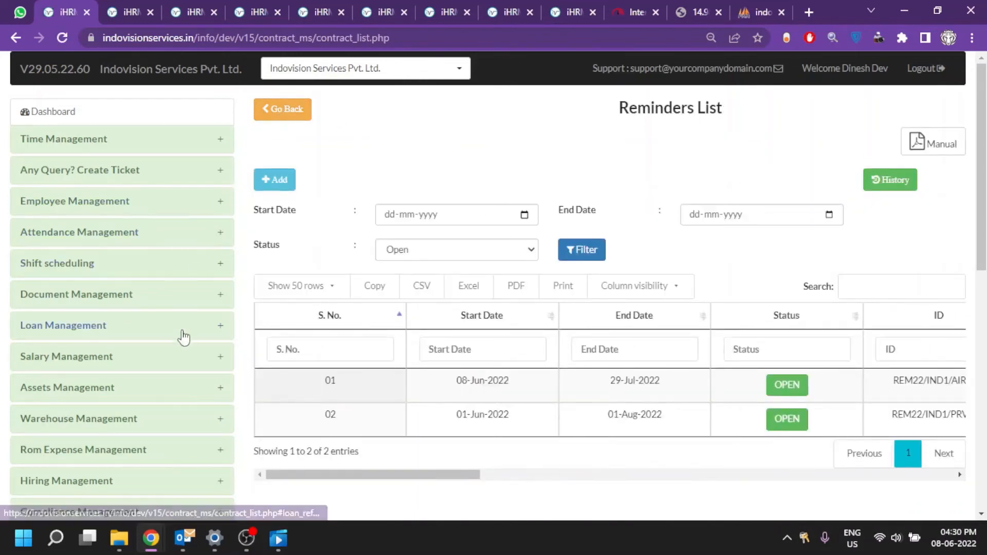
- Open the Reminders List through the Reminder Management module and check the IDs of the open reminders
scroll(183, 337, down, 4)
scroll(183, 337, down, 2)
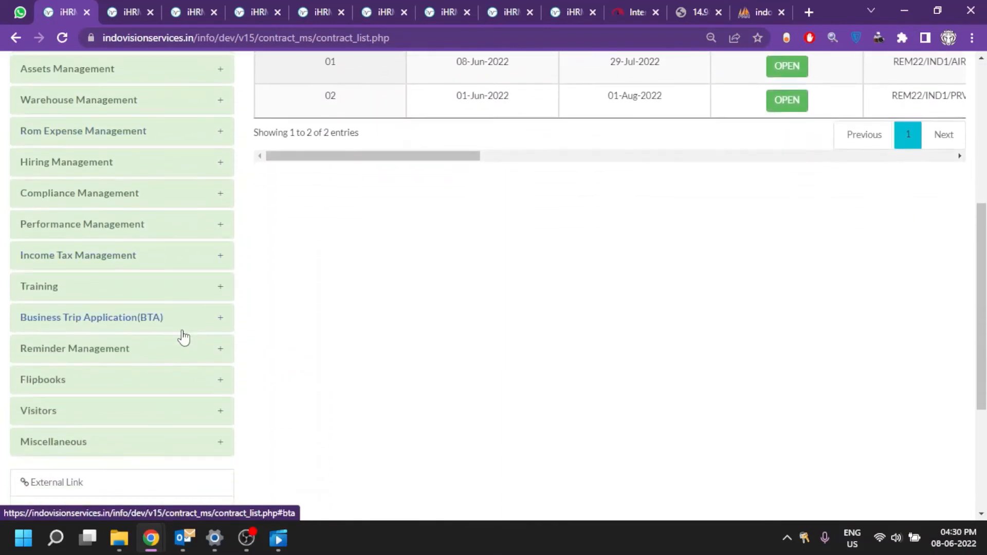
click(134, 358)
scroll(134, 358, down, 1)
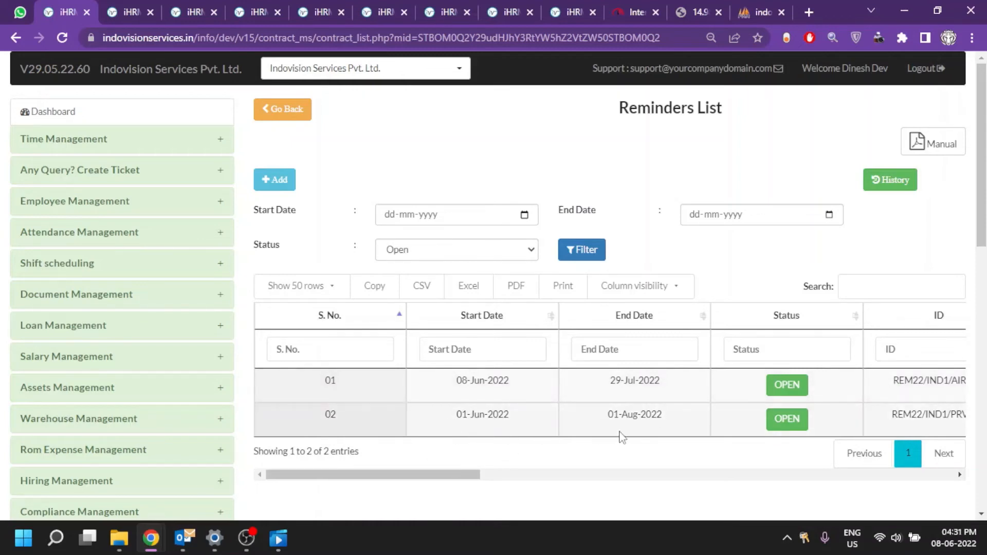
scroll(622, 437, right, 4)
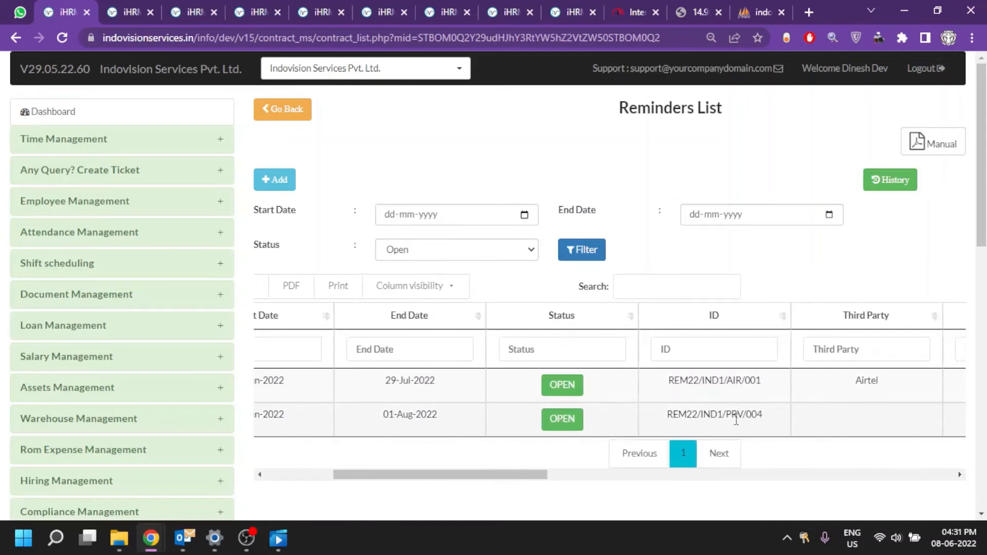
scroll(735, 427, left, 5)
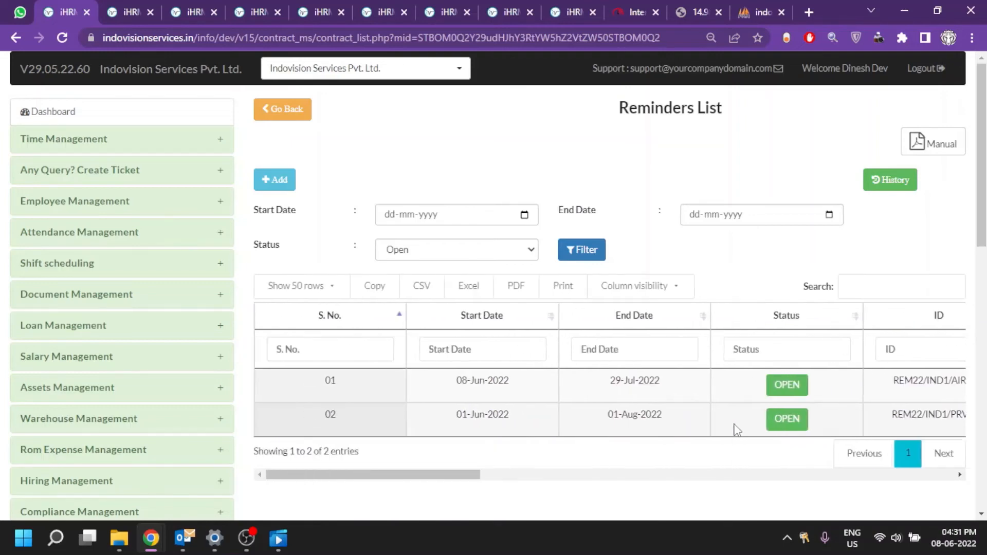
- Open the History page of the Reminder Management module
scroll(475, 406, down, 2)
scroll(475, 409, down, 3)
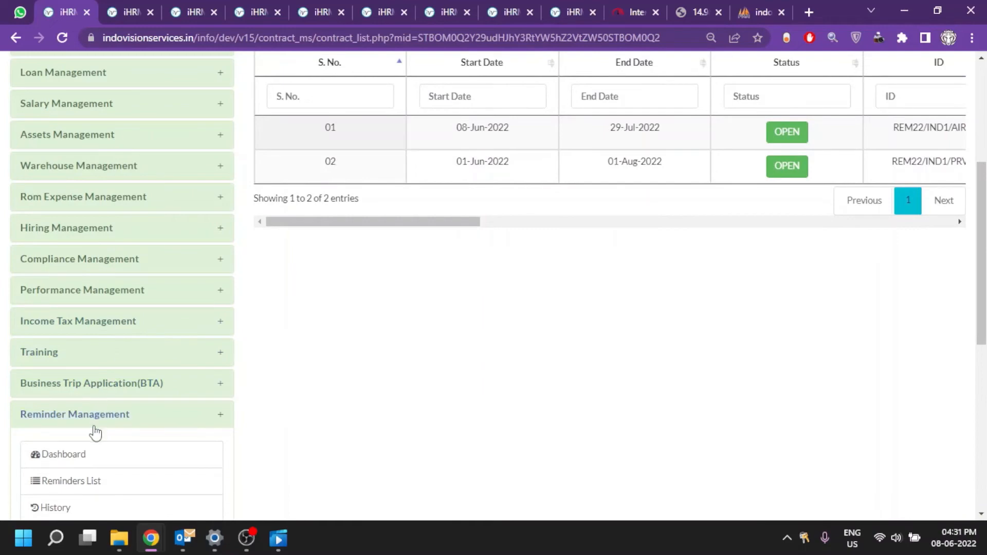
scroll(94, 432, down, 1)
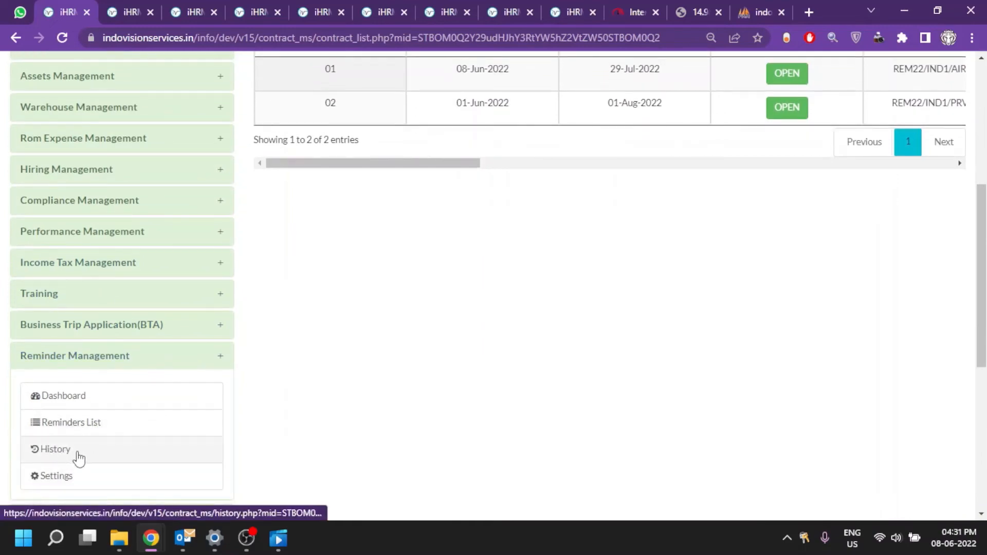
scroll(403, 464, up, 6)
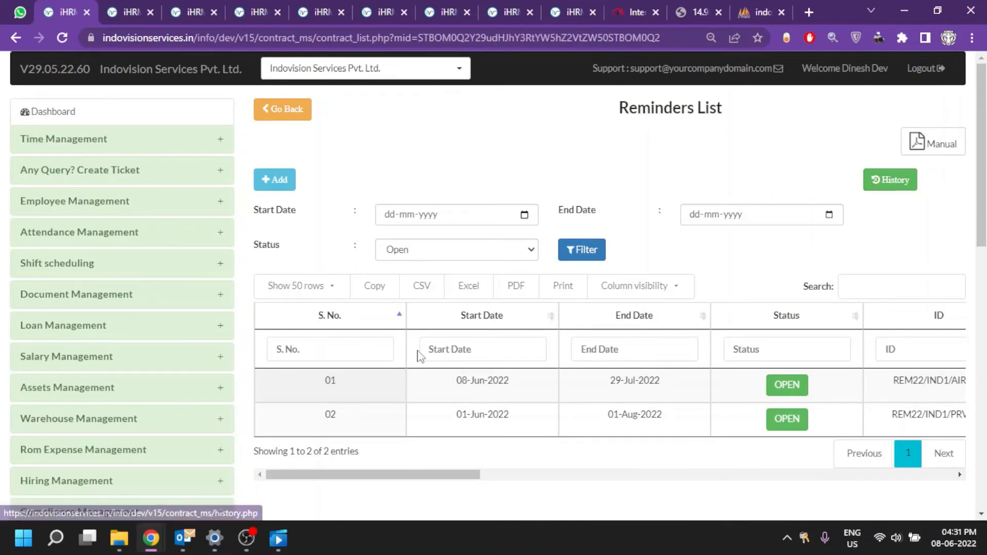
scroll(418, 354, down, 7)
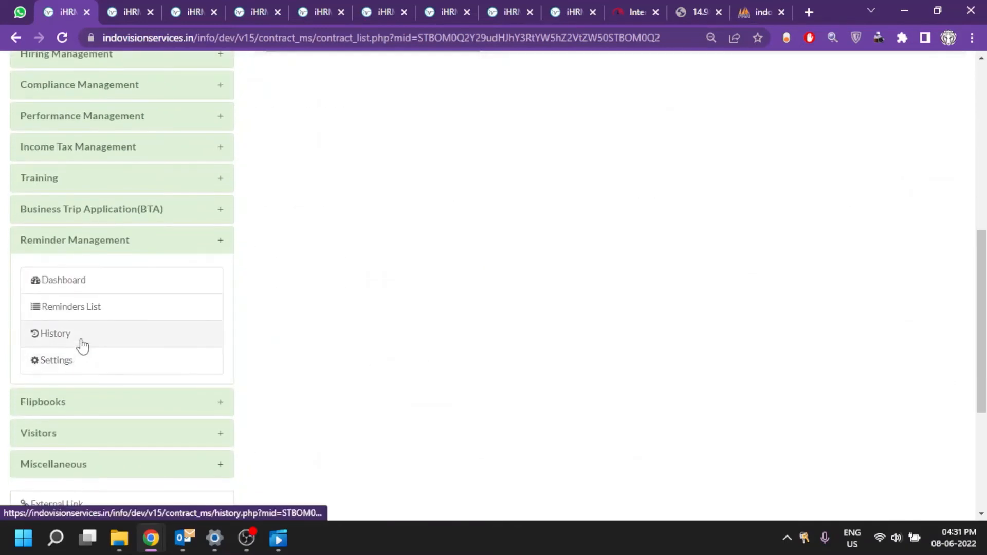
click(79, 342)
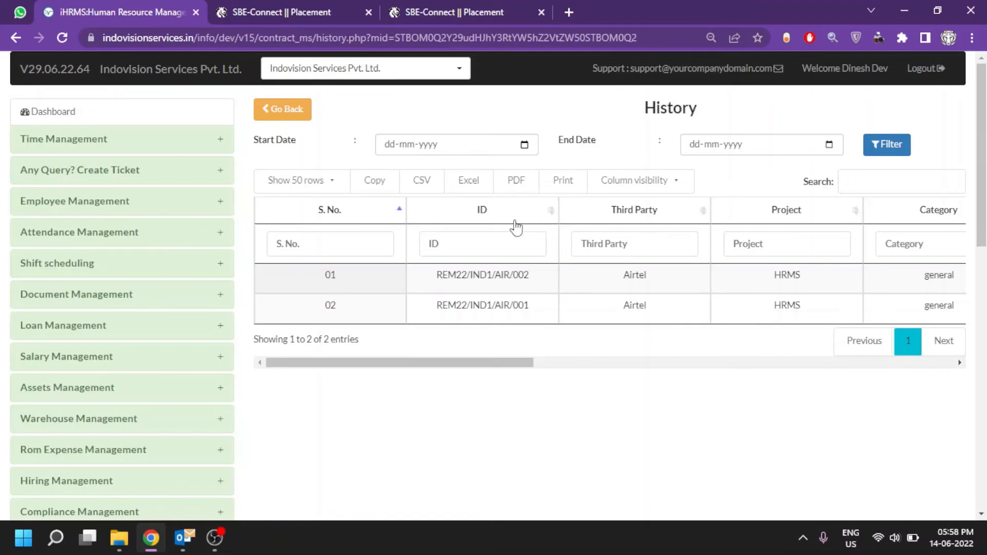
- Examine the history table's columns from third party and project through to the renewed or closed date and view options
scroll(649, 350, right, 3)
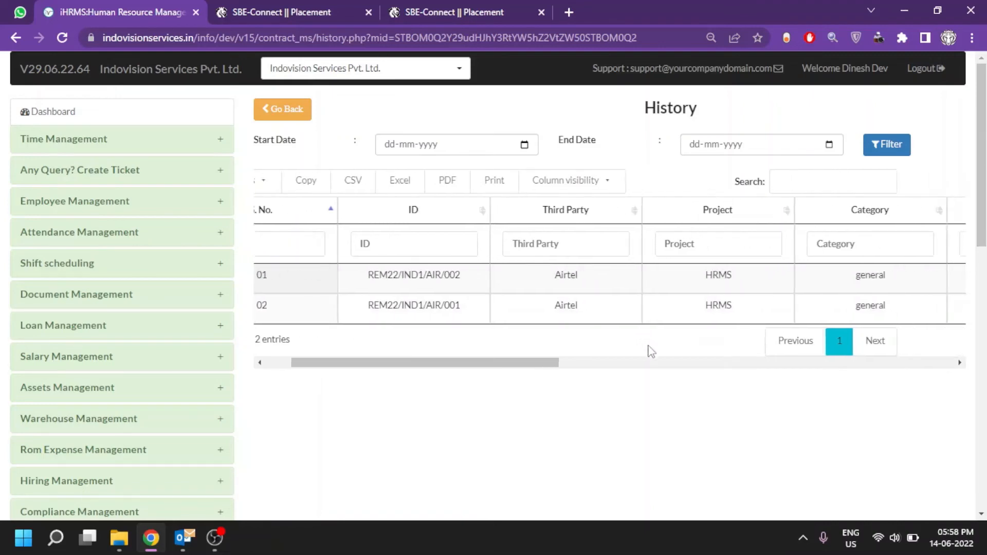
scroll(651, 351, right, 5)
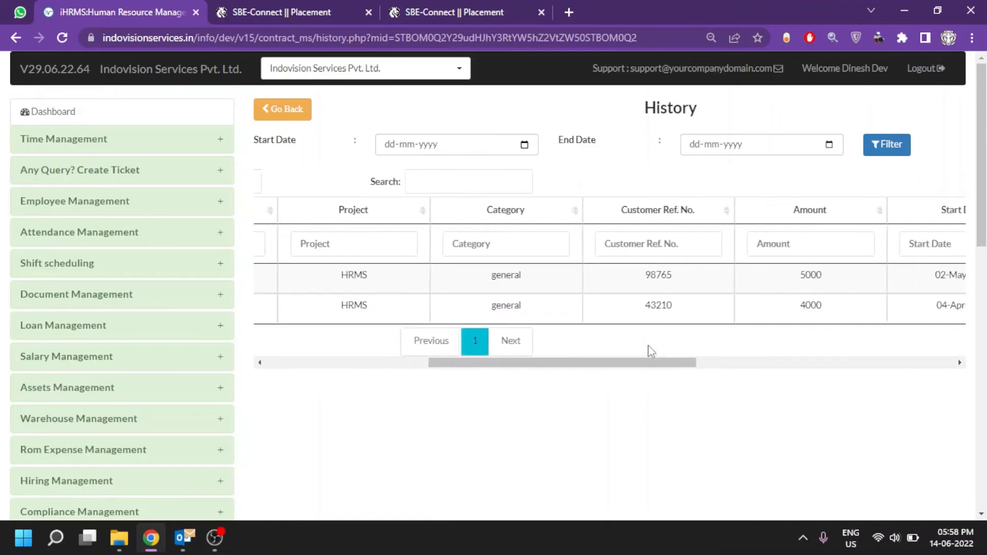
scroll(651, 351, right, 5)
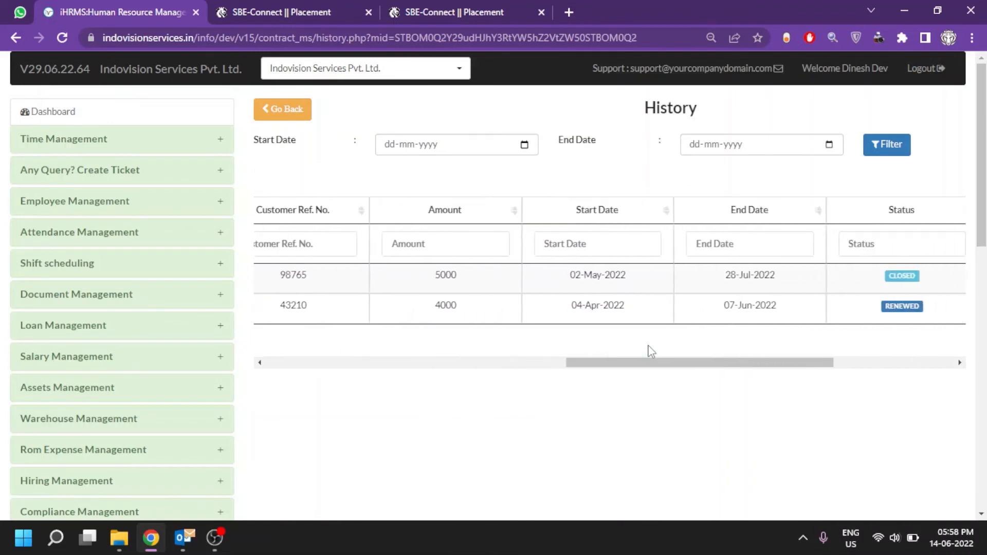
scroll(651, 352, right, 4)
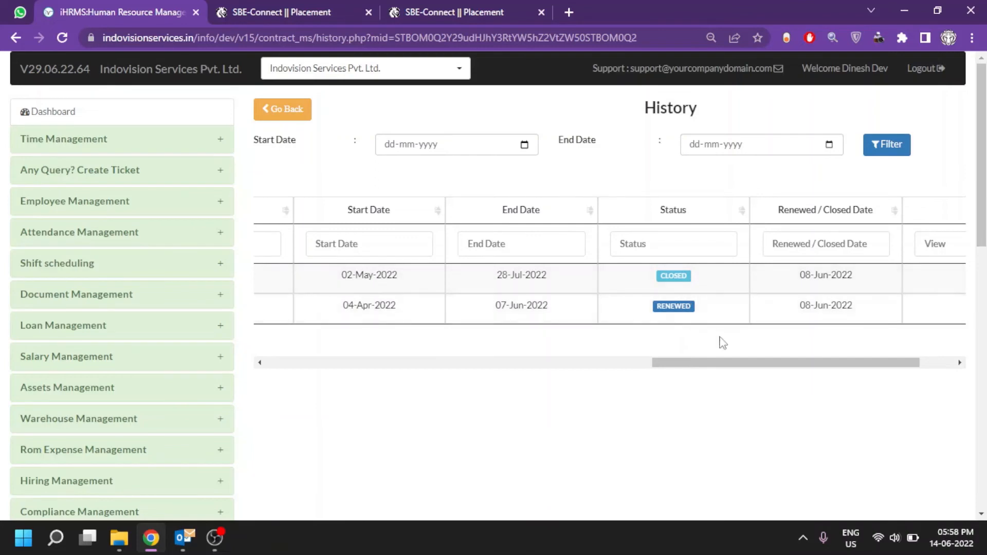
scroll(731, 345, right, 2)
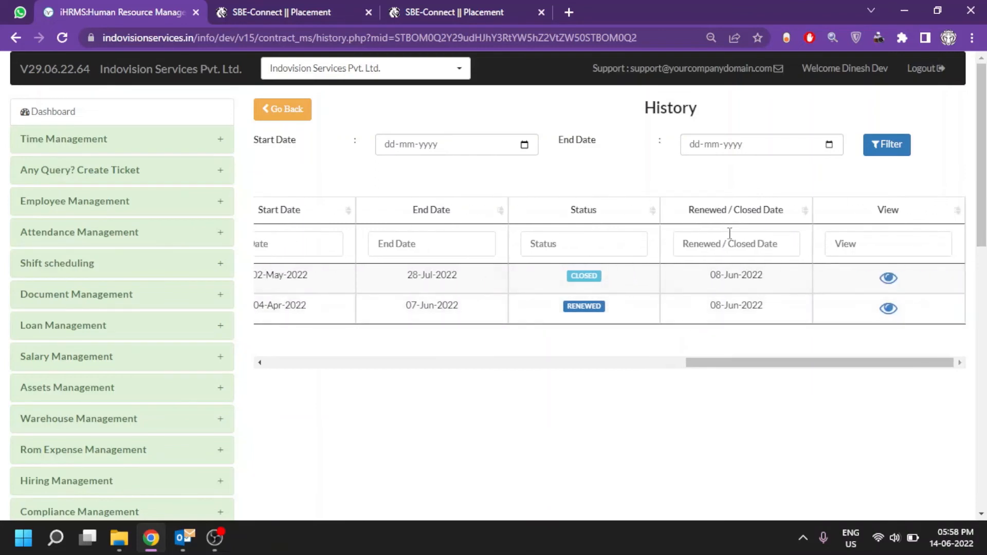
- View the full details of the renewed Airtel reminder down to its end date, and return to the History page
click(888, 308)
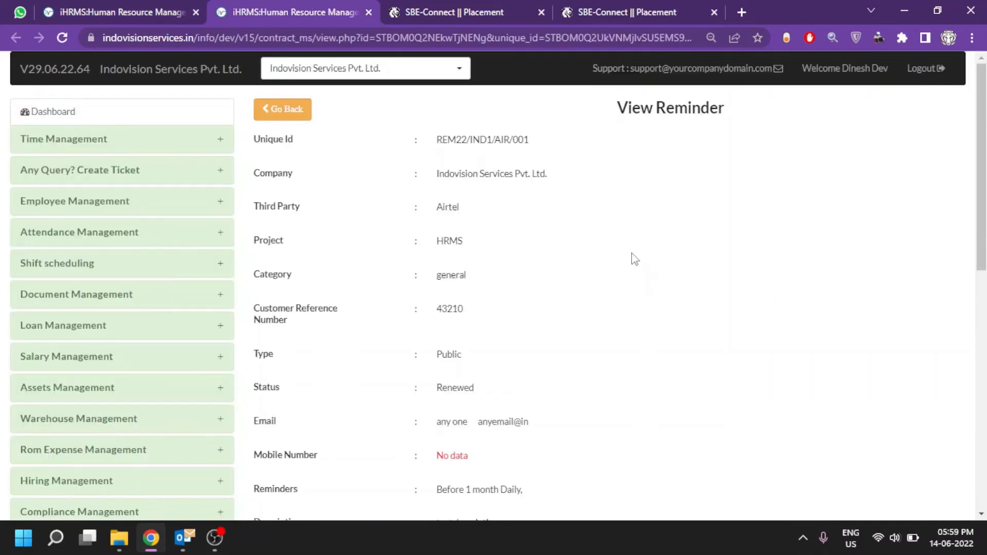
scroll(581, 294, down, 5)
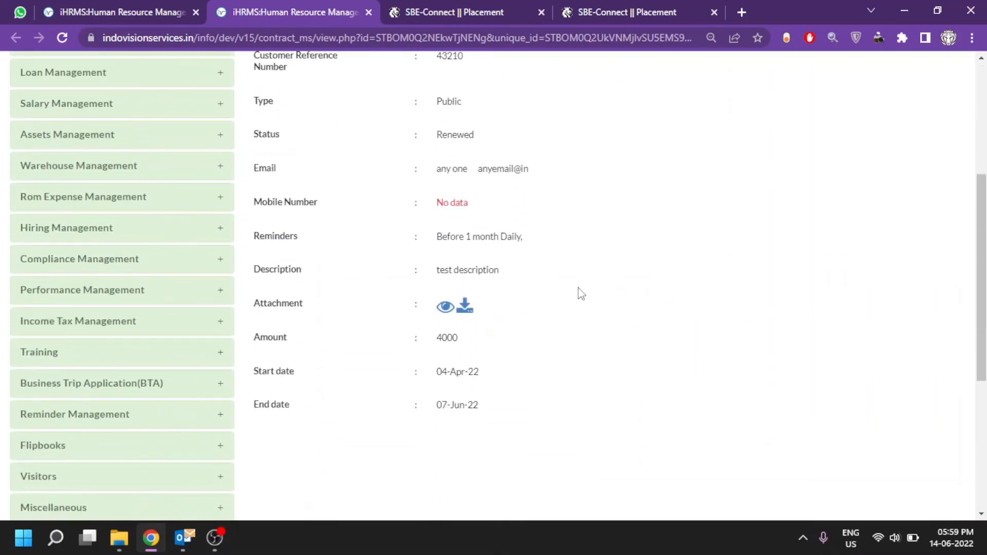
key(ctrl+shift+Tab)
- Open the Reminder Management settings and go to the Master Third Party list
scroll(369, 408, down, 7)
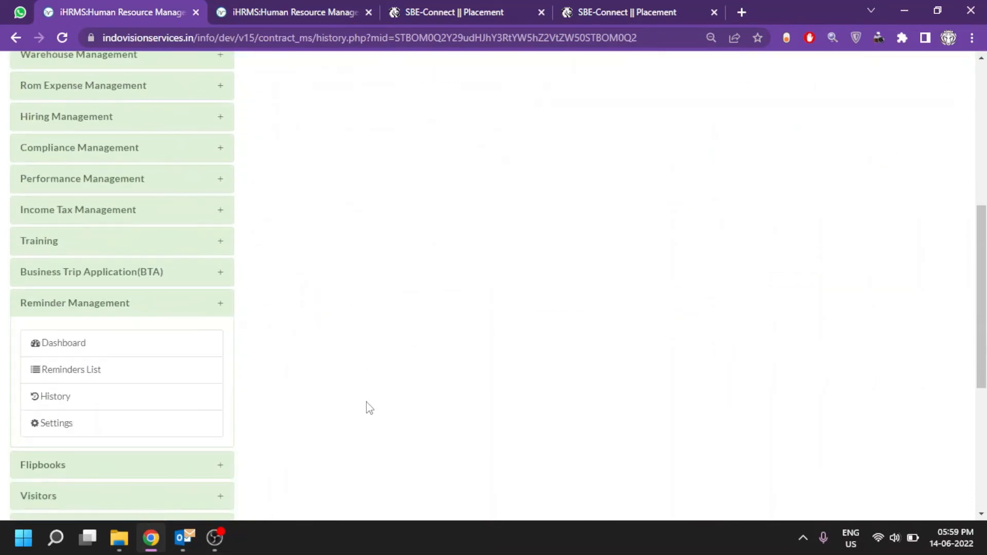
click(95, 426)
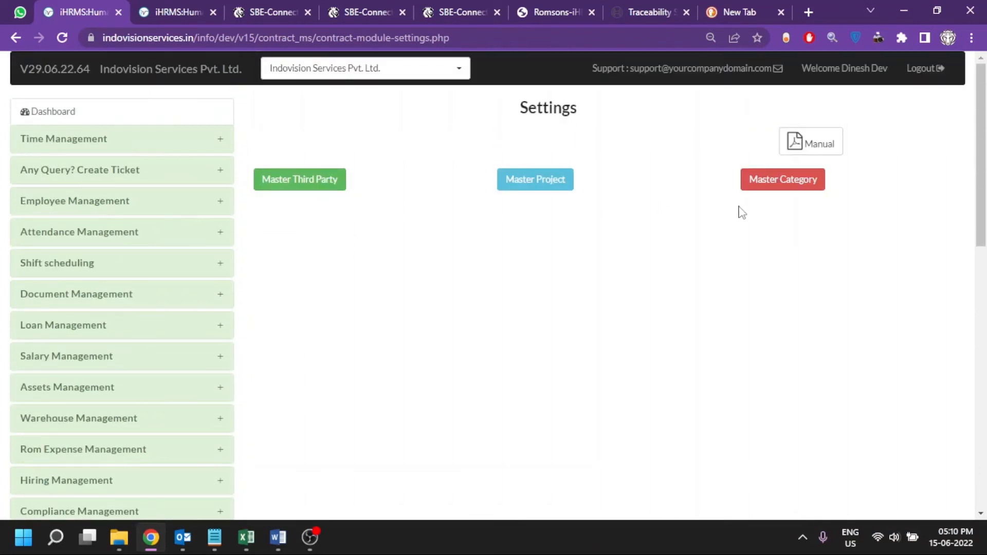
click(309, 188)
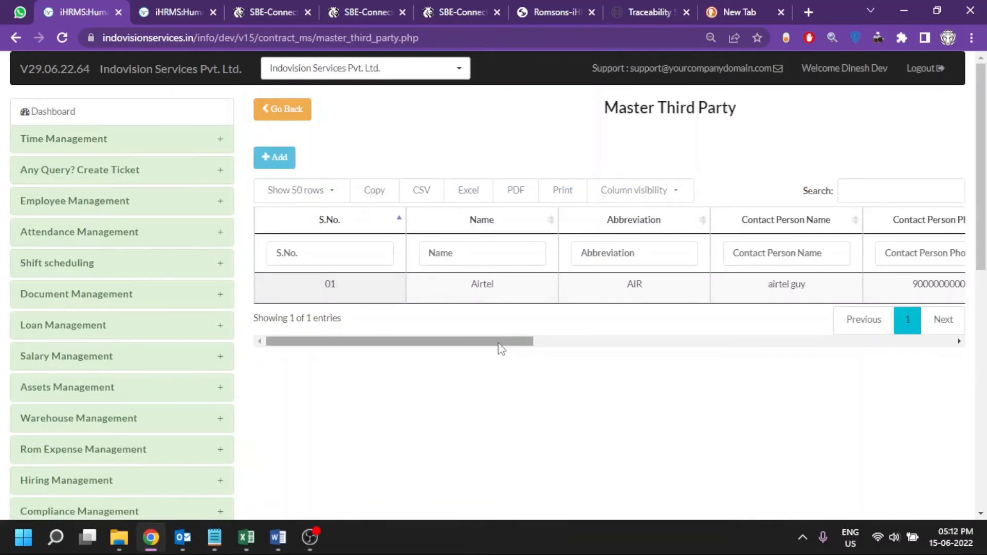
- Examine the Airtel entry's contact, edit, status, last updated, IP address and log columns in the Master Third Party list
drag(498, 346, 753, 348)
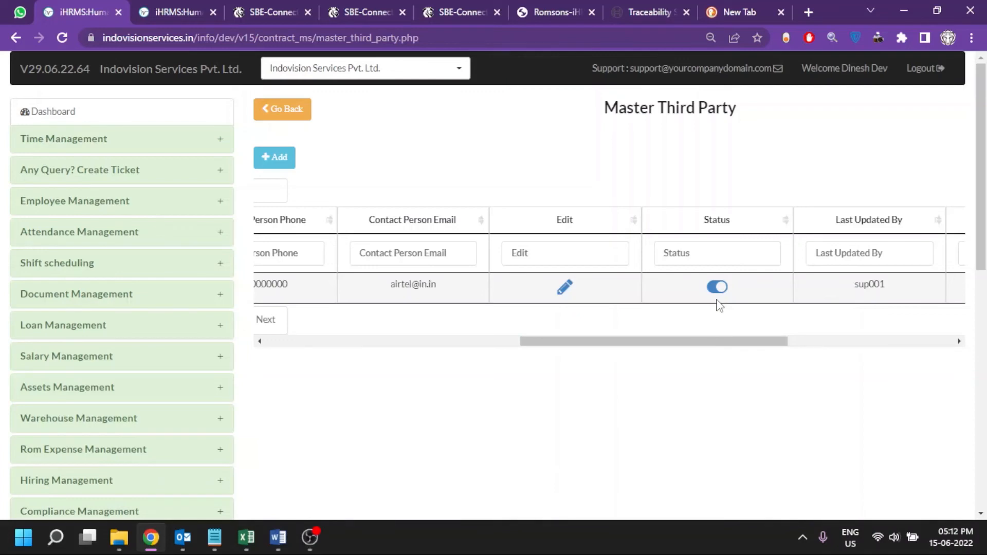
scroll(719, 306, right, 1)
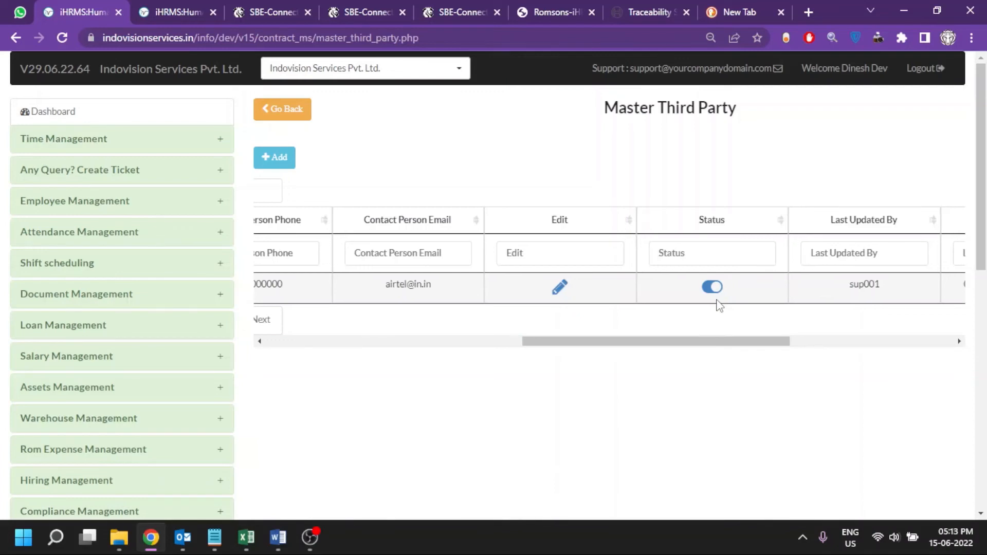
scroll(719, 306, right, 5)
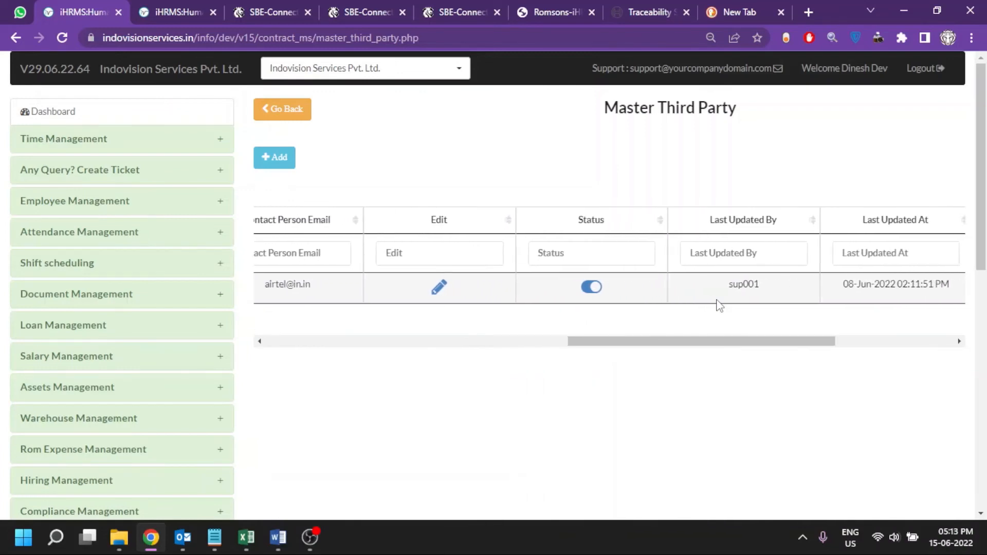
scroll(719, 305, right, 1)
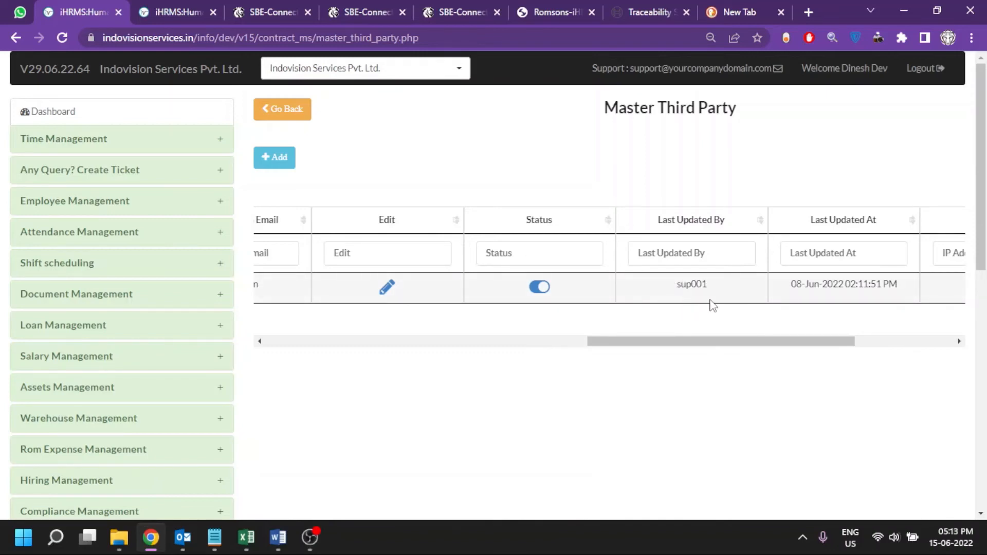
scroll(713, 307, right, 3)
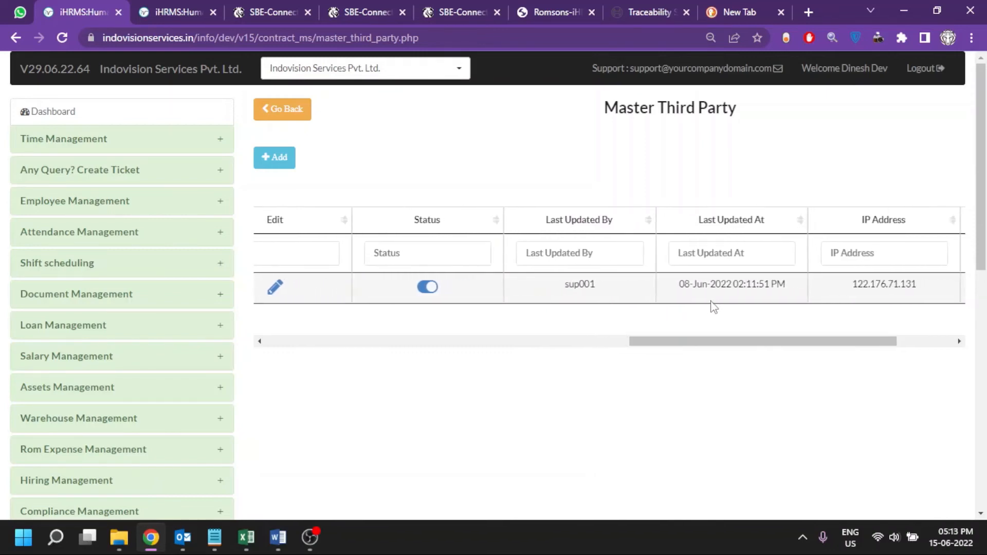
scroll(714, 307, right, 4)
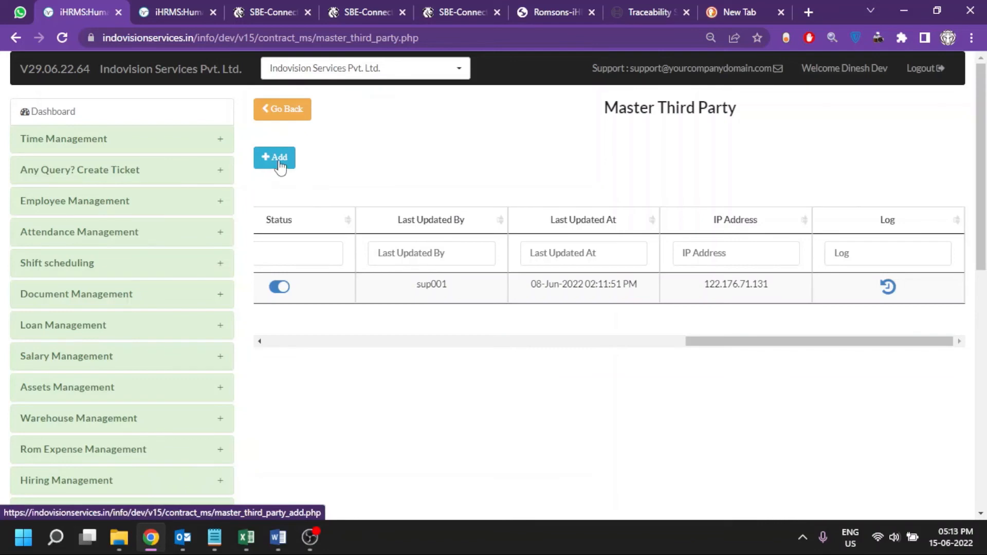
- Add Jio with abbreviation JIO and its contact details as a third party, and review its columns in the Master Third Party list
click(281, 163)
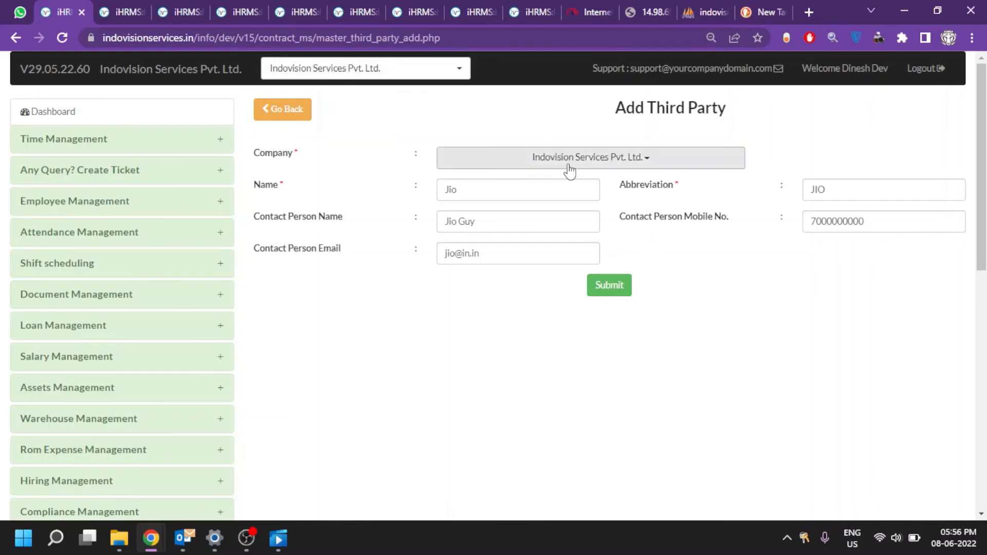
click(602, 286)
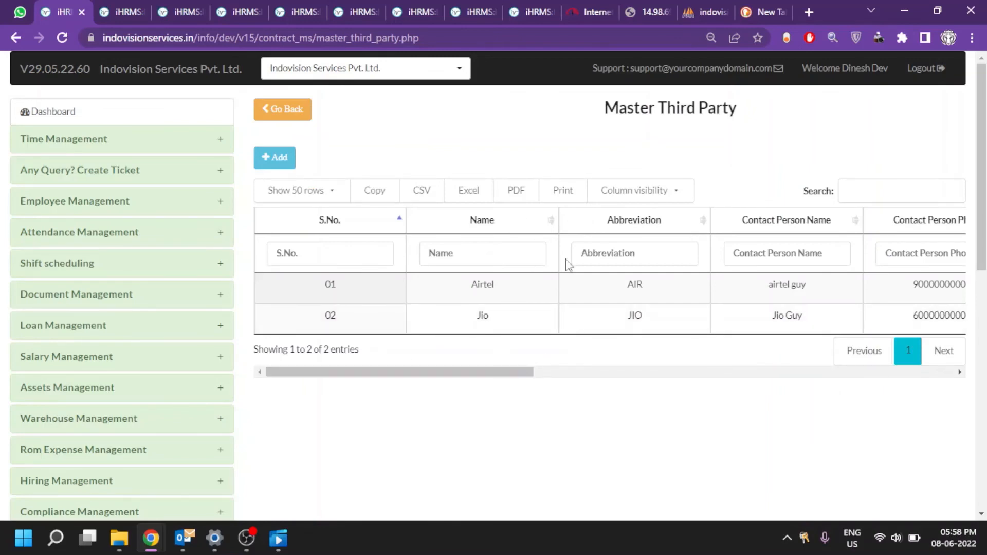
drag(502, 372, 803, 366)
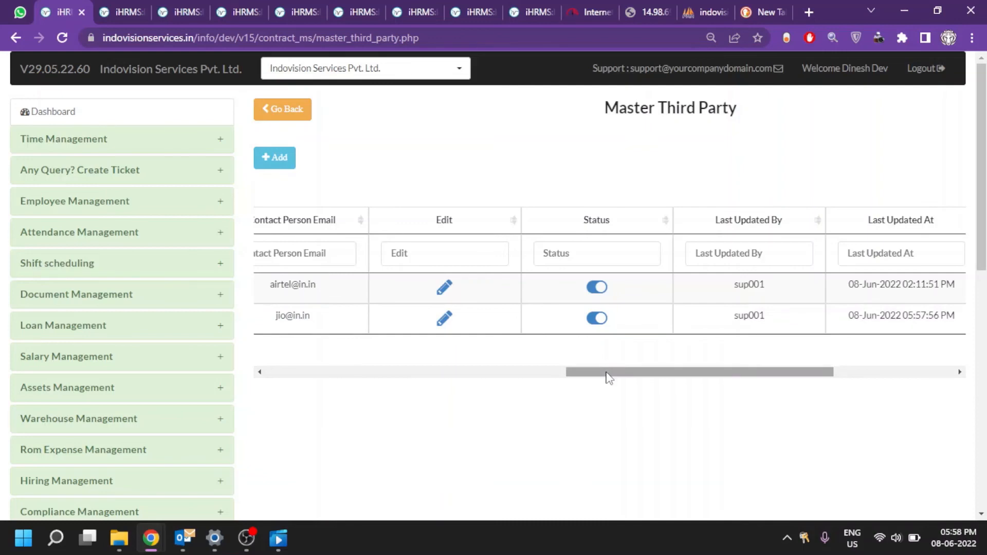
drag(607, 377, 733, 366)
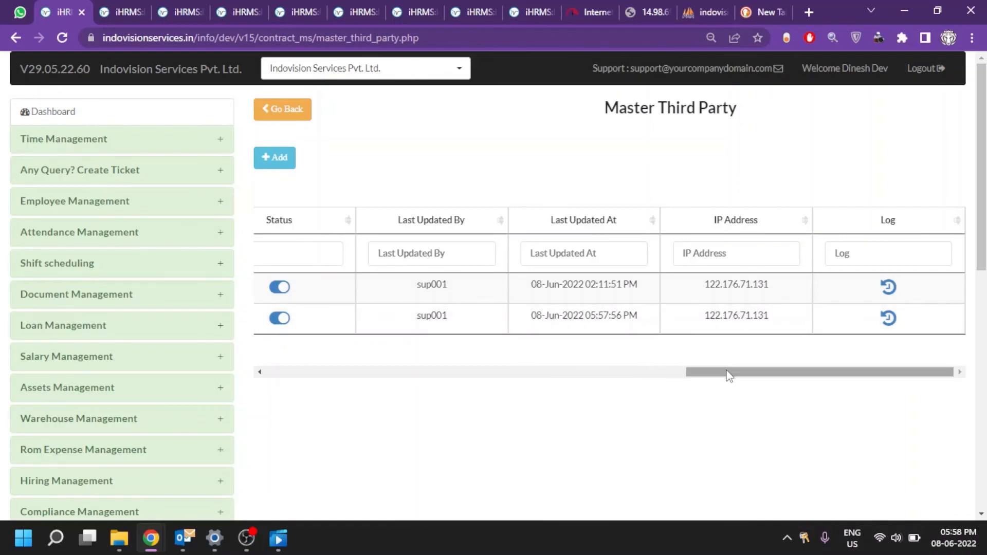
drag(725, 374, 809, 381)
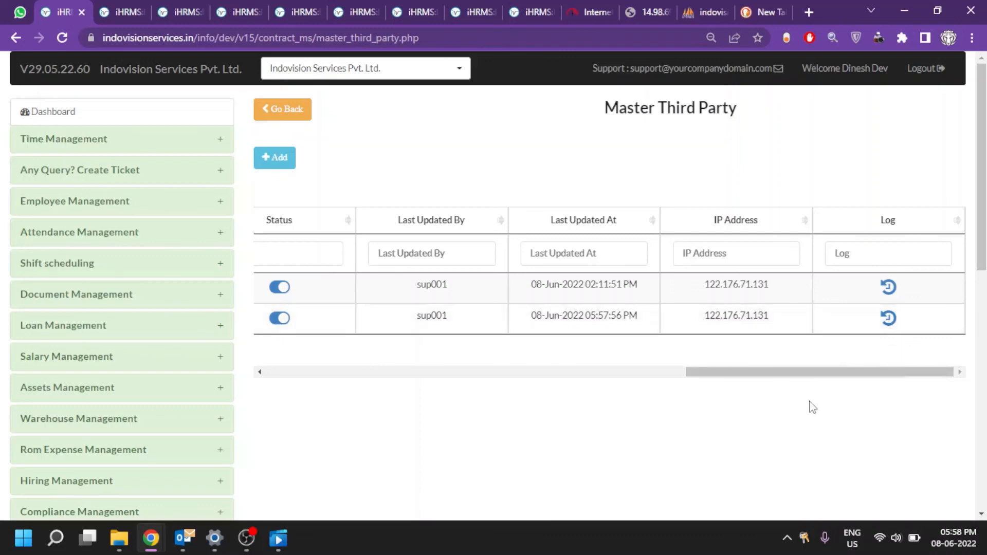
drag(757, 373, 308, 379)
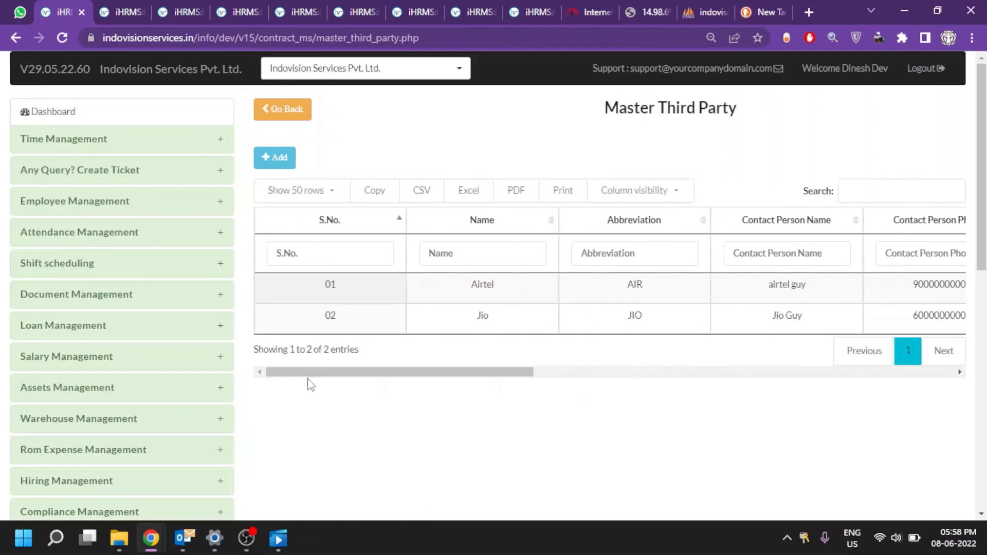
- Open the Master Project list from the settings and examine the HRMS entry's columns through to IP address and log
click(262, 110)
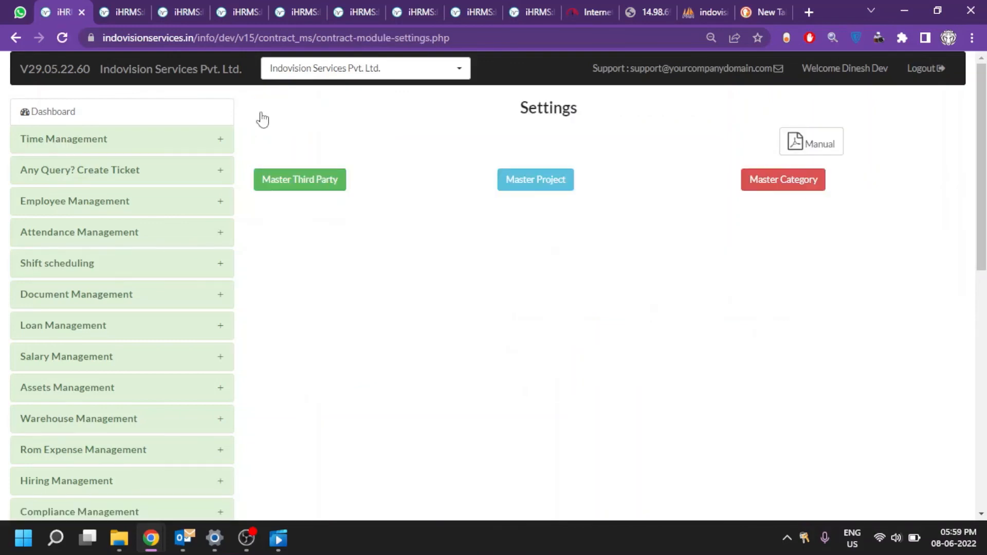
click(533, 186)
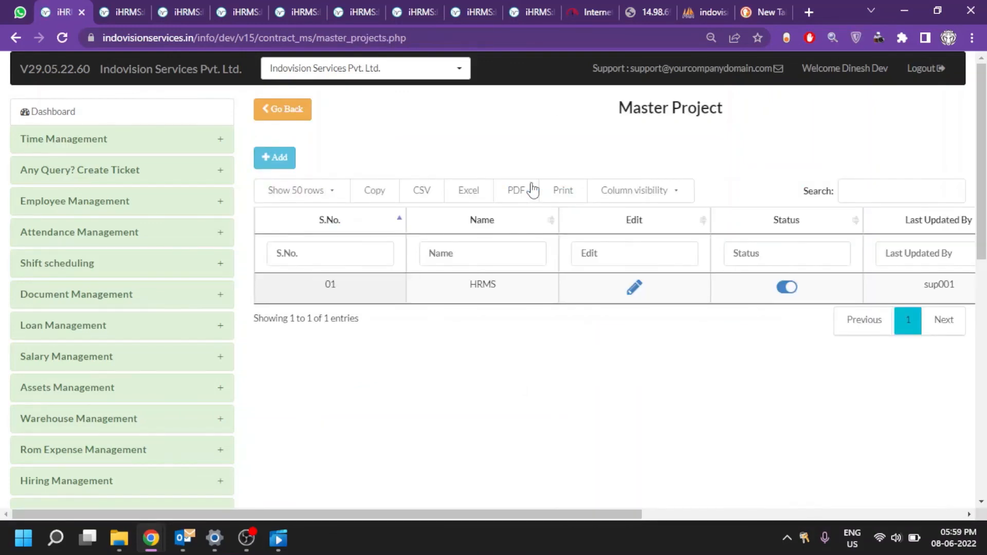
scroll(548, 318, right, 6)
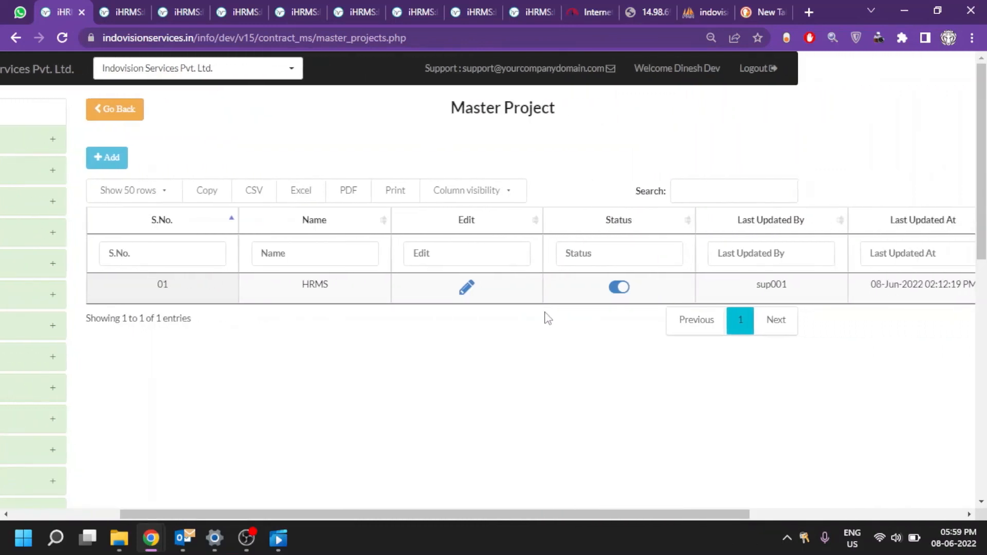
scroll(547, 319, right, 3)
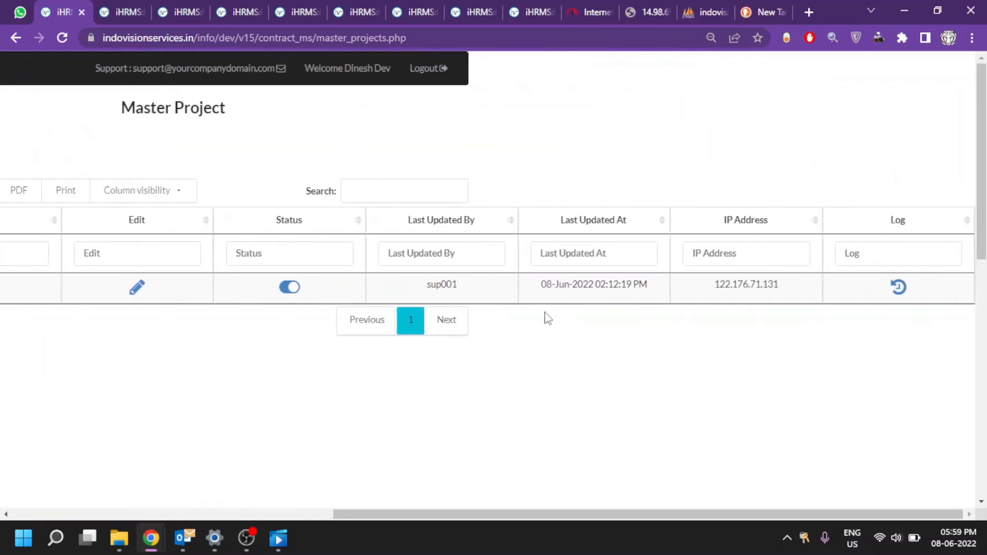
scroll(547, 317, left, 9)
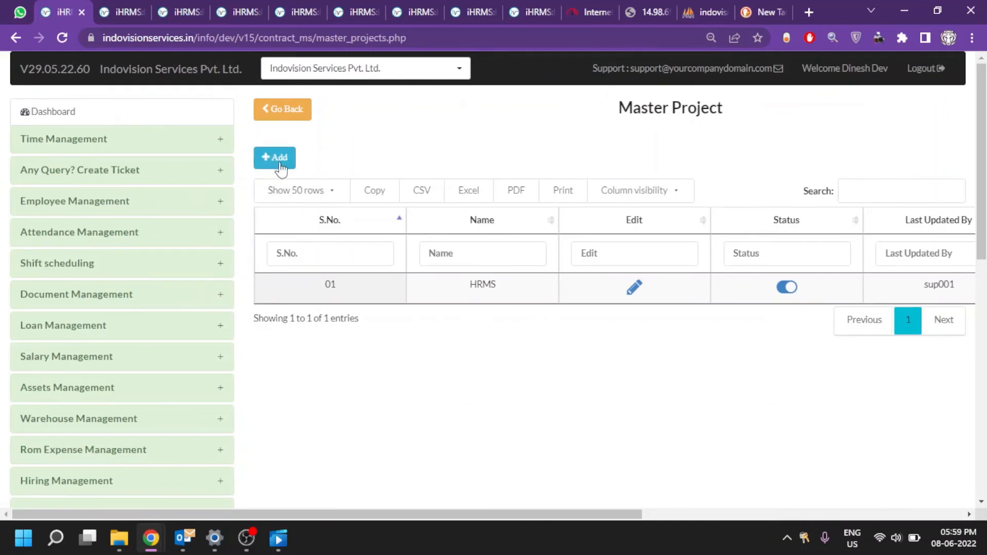
- Add a project named Asset Traceability for Indovision Services Pvt. Ltd
click(280, 158)
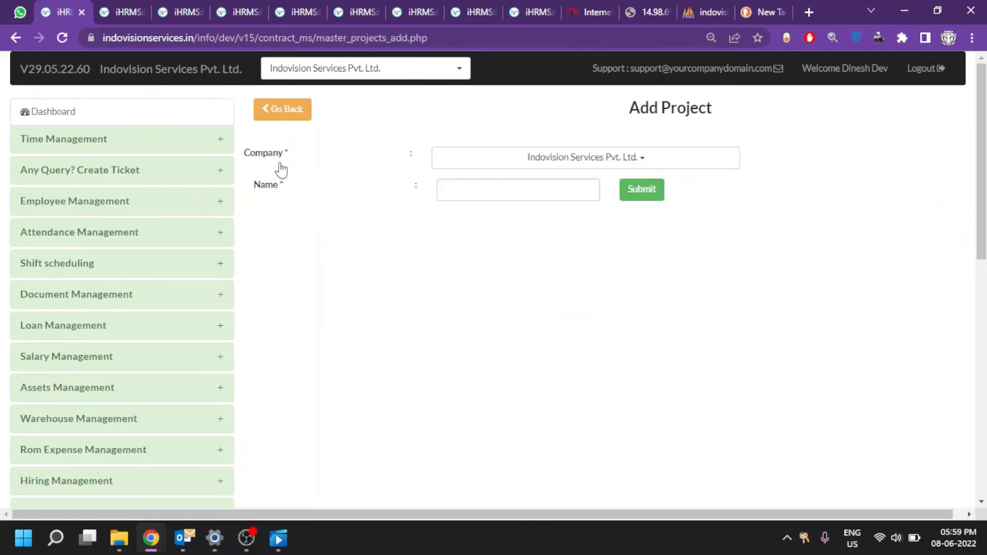
click(464, 194)
click(481, 229)
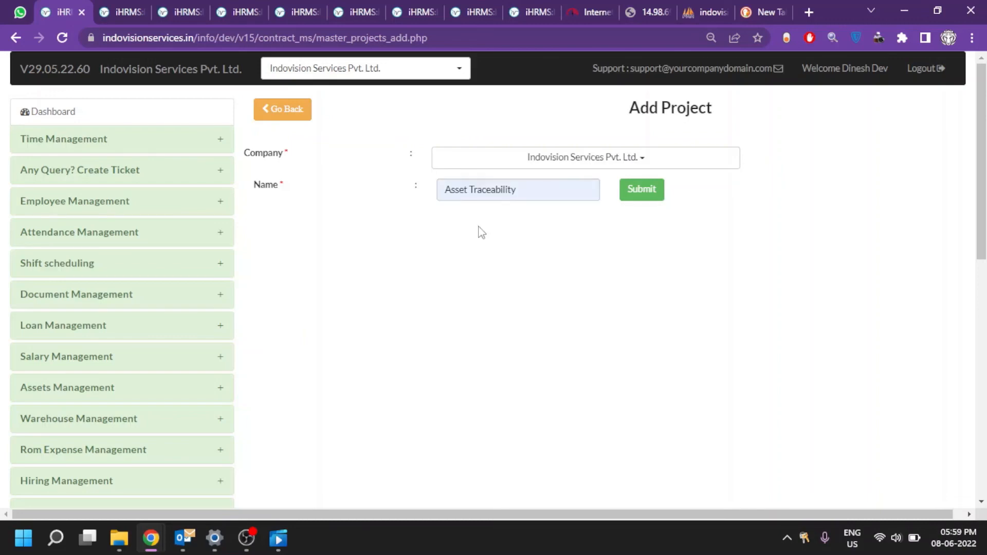
click(646, 196)
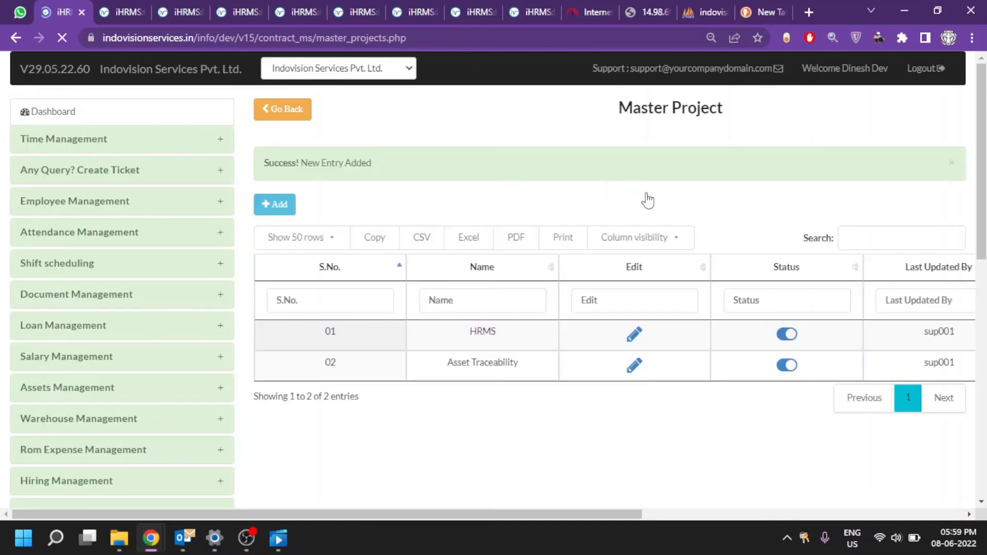
- Deactivate the Asset Traceability project in the Master Project list
scroll(525, 390, right, 5)
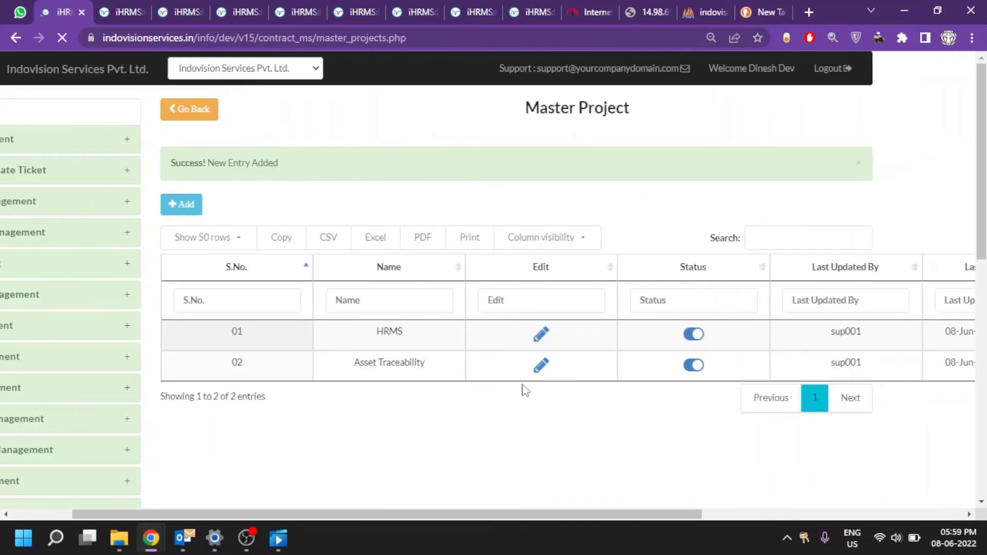
scroll(522, 384, left, 1)
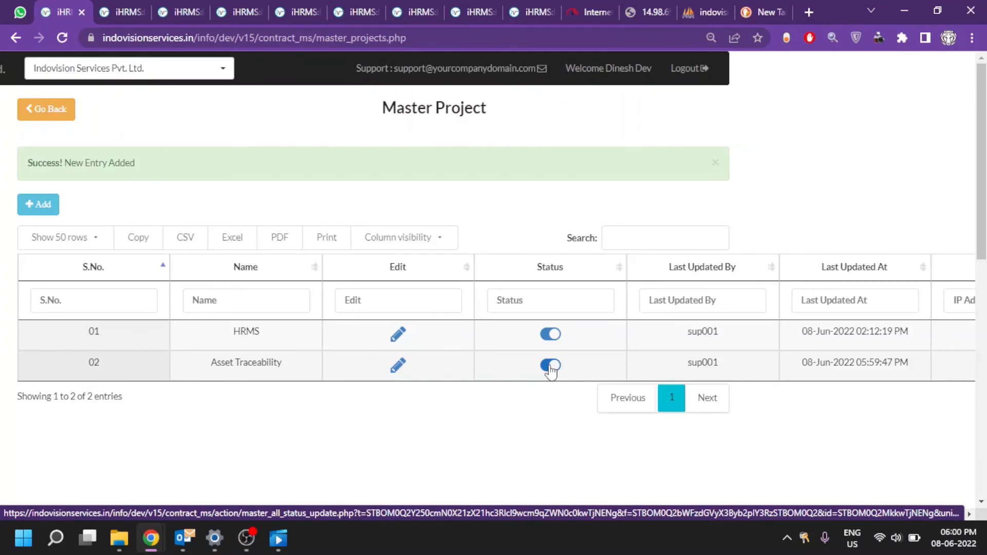
click(551, 366)
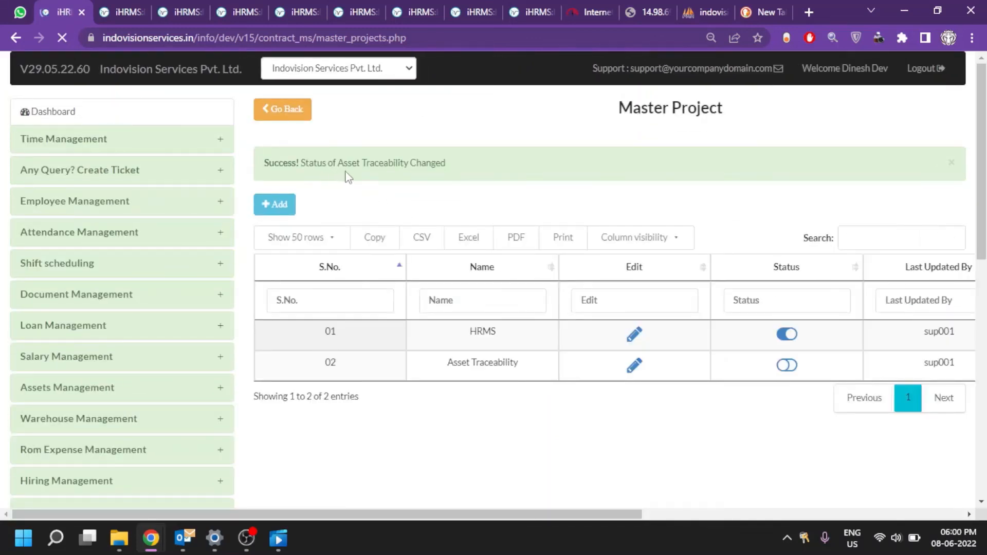
scroll(610, 403, right, 3)
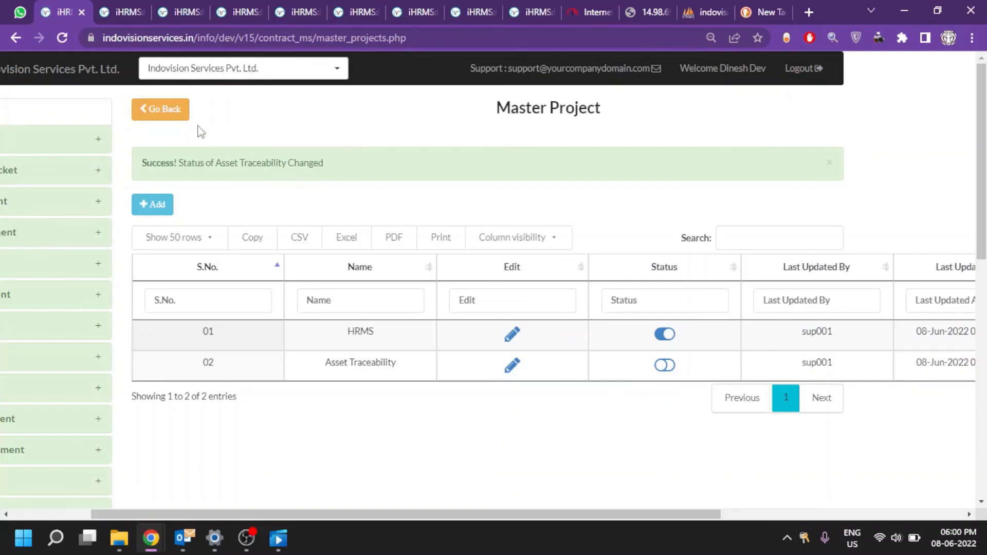
- Open the Master Category list from the settings and examine the general entry's edit, status, last updated and IP address columns
click(184, 119)
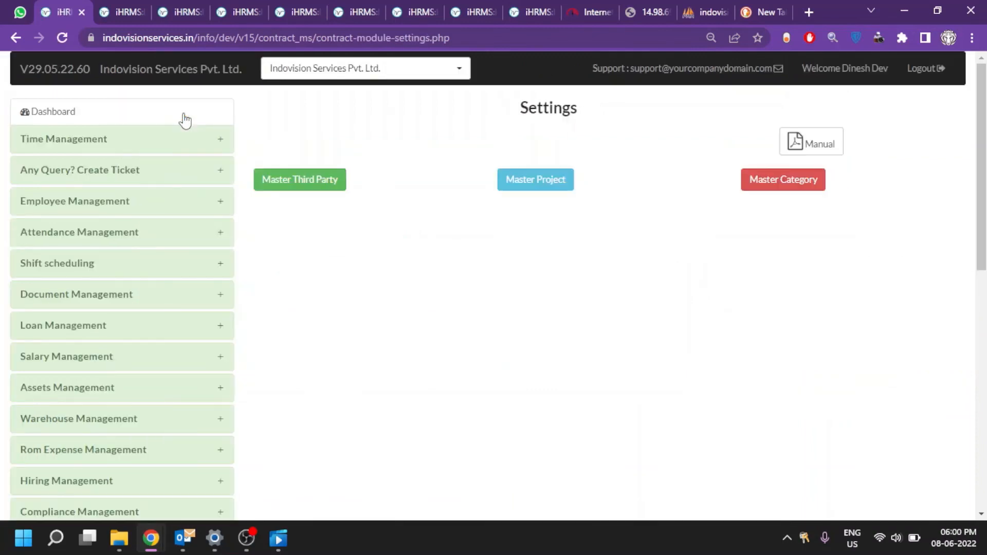
click(778, 188)
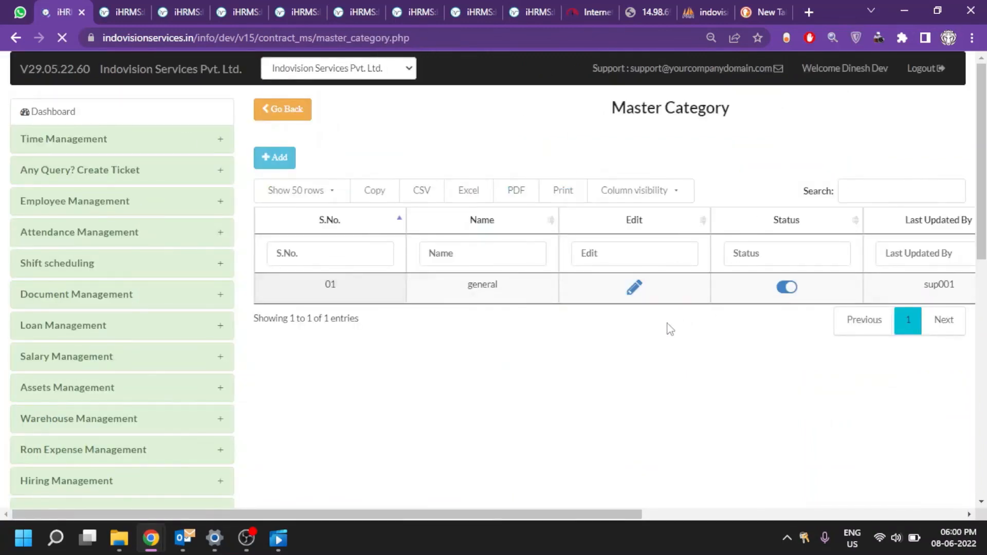
scroll(670, 329, right, 5)
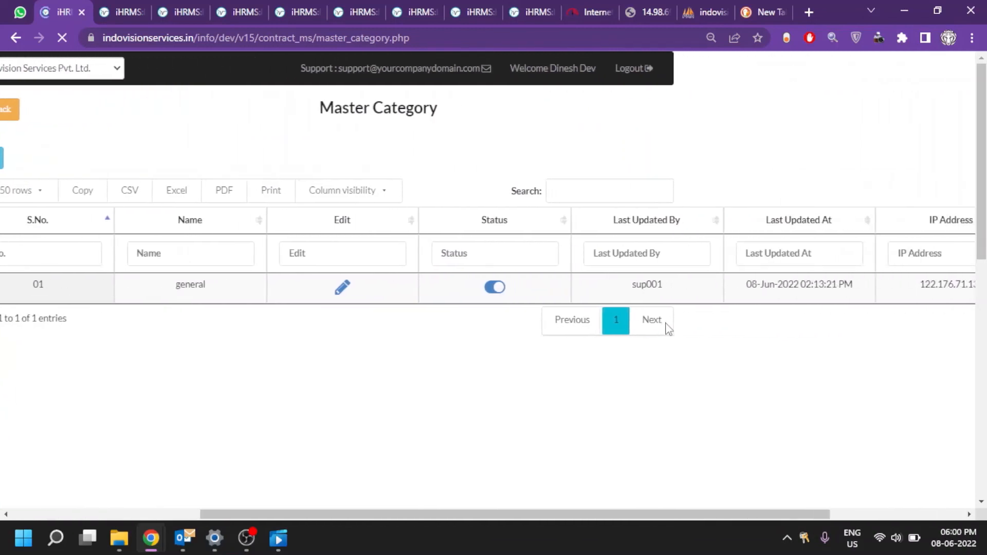
scroll(669, 329, right, 4)
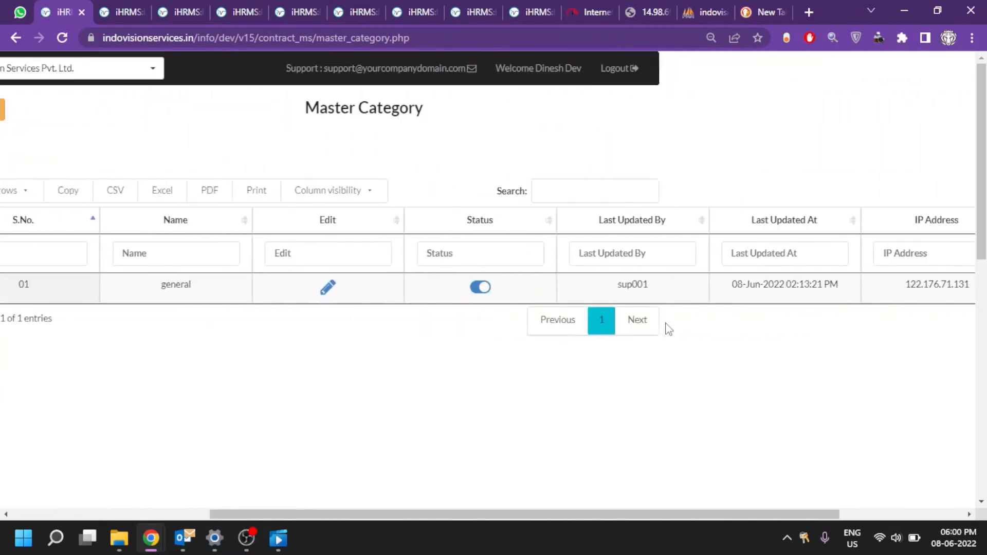
scroll(668, 329, left, 5)
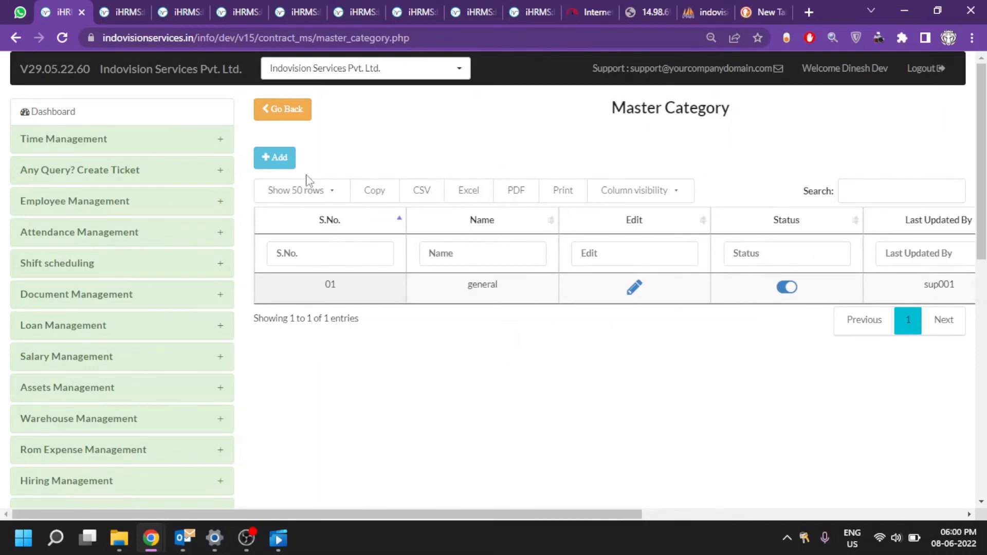
- View the blank Add Category form, leave it without adding a category, and return to the Dashboard
click(275, 158)
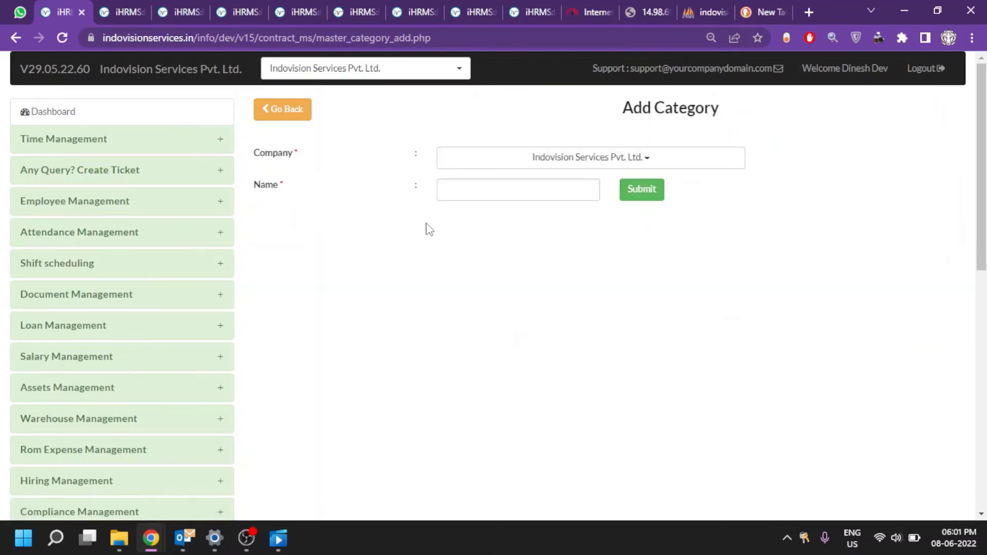
click(294, 118)
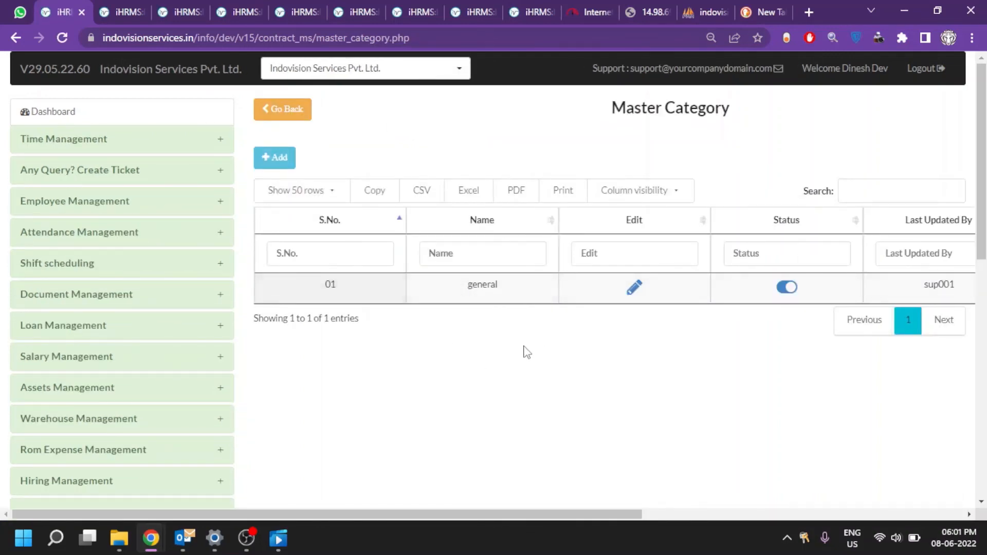
click(55, 112)
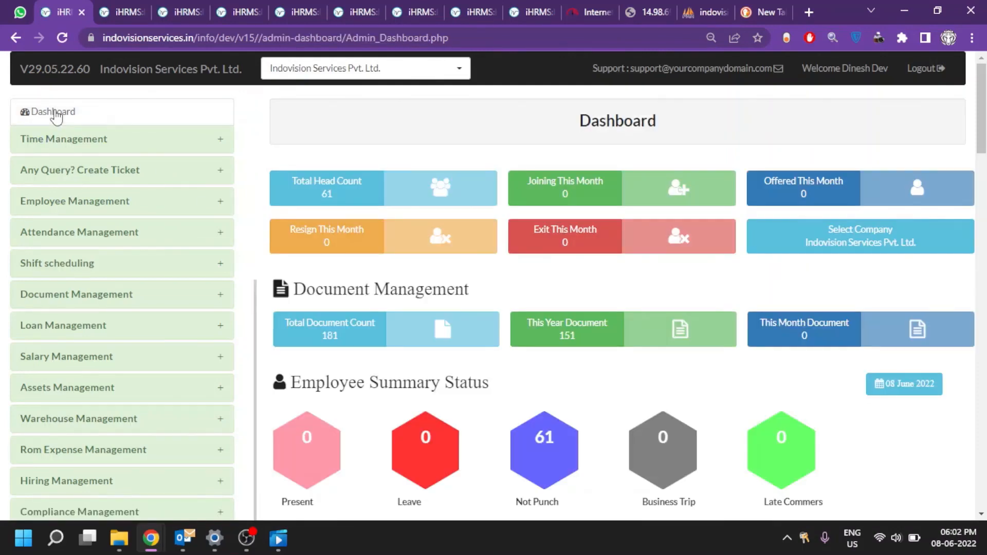